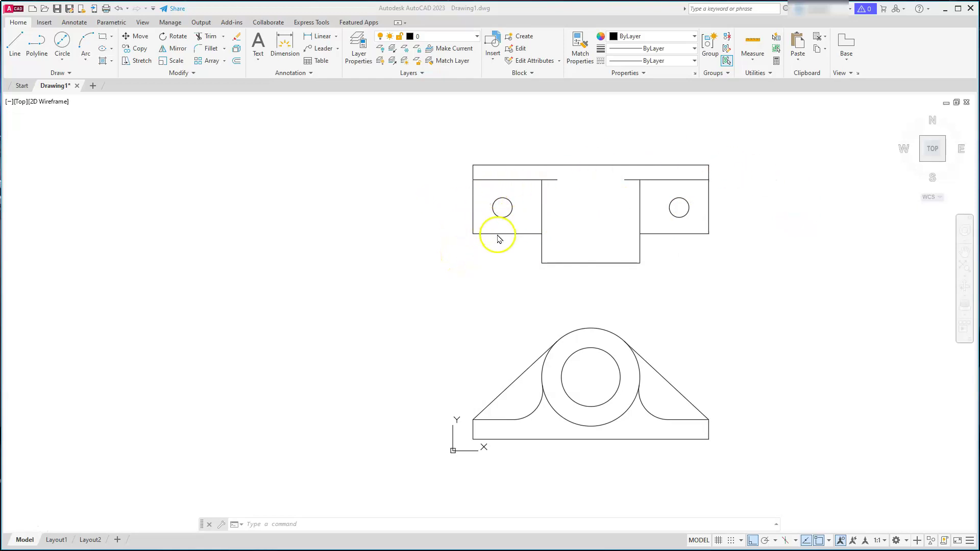
Check the Layer dropdown, then switch to the two-view bearing-block reference drawing
left_click(476, 39)
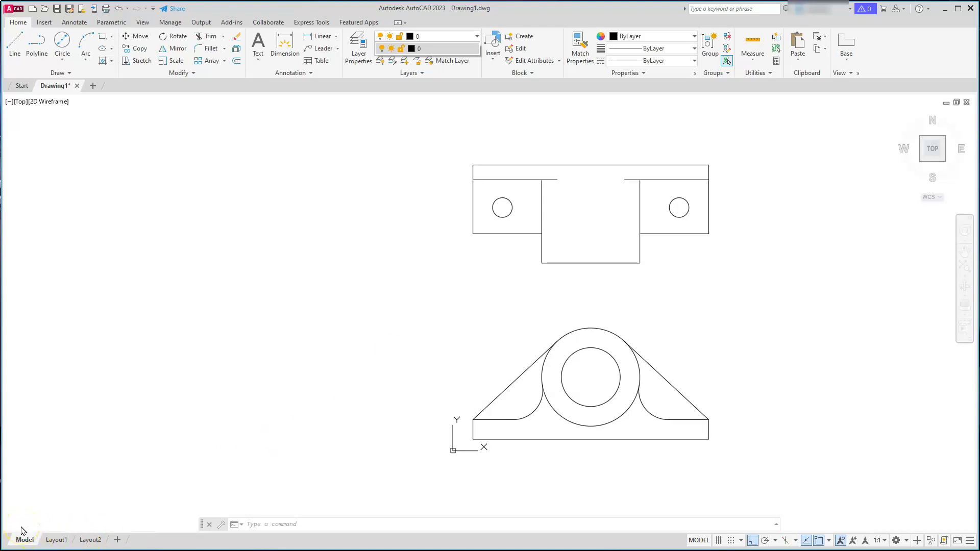
key("alt+Tab")
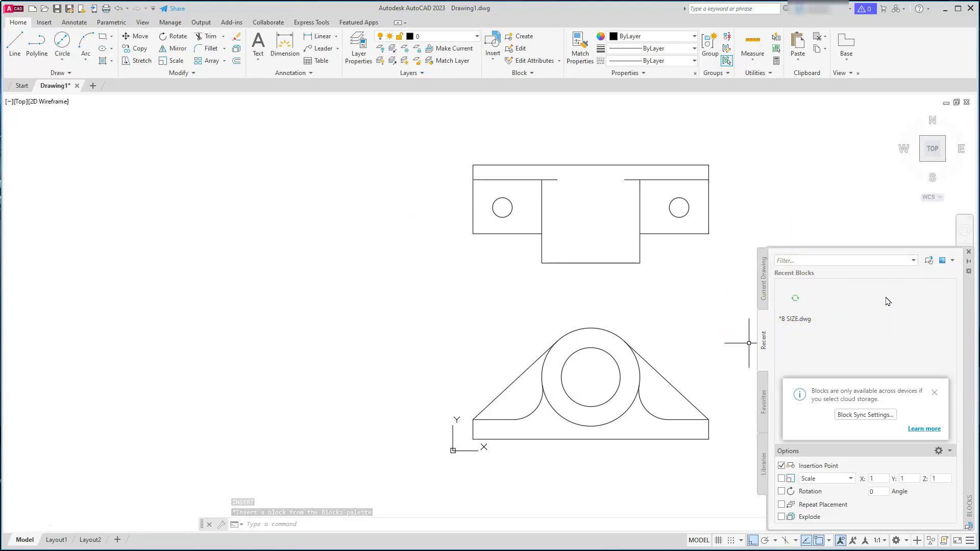
Dismiss the block sync notice and browse to B SIZE.dwg, then cancel that first attempt
left_click(935, 394)
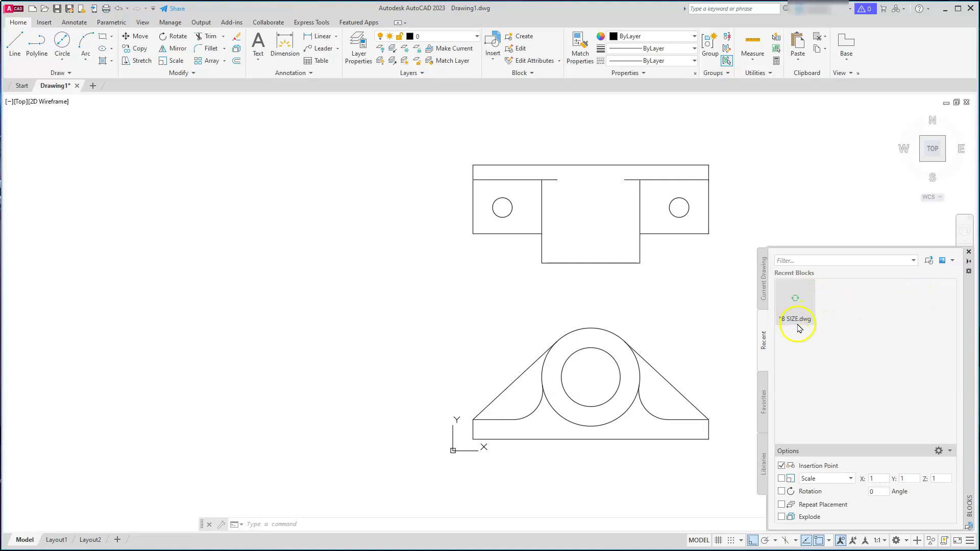
left_click(842, 291)
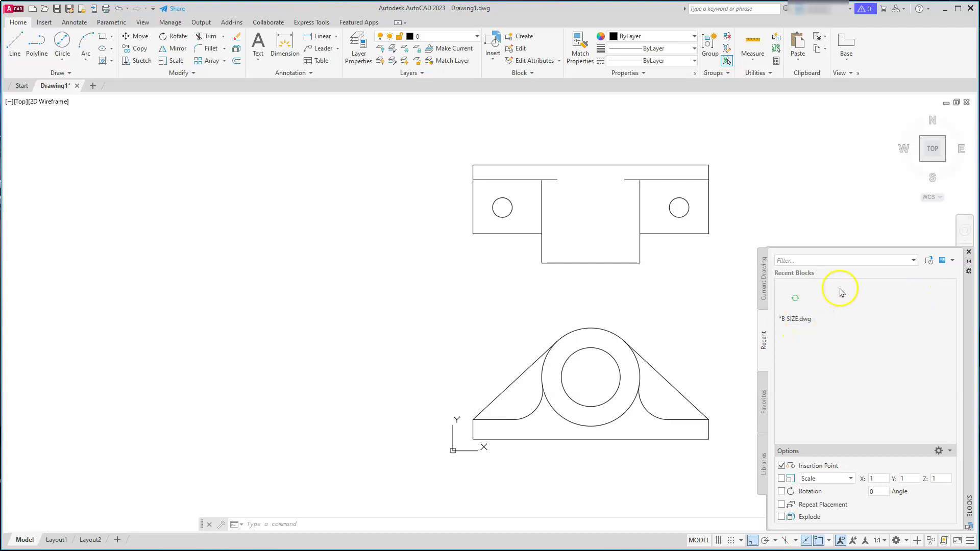
left_click(929, 266)
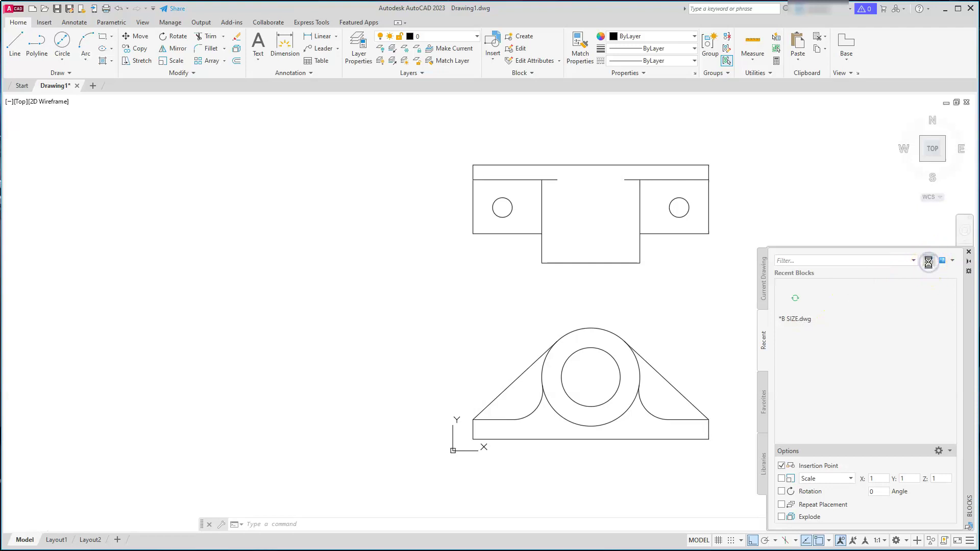
left_click(394, 263)
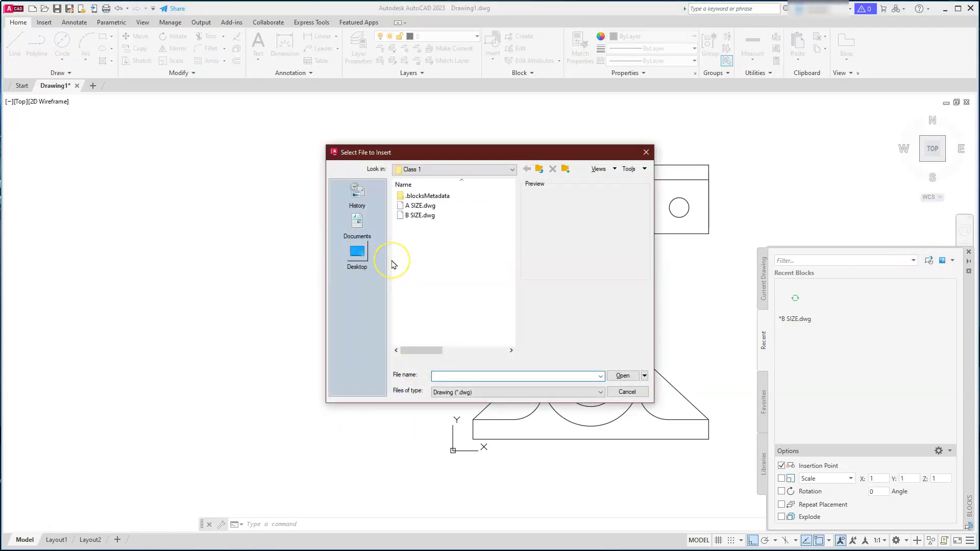
left_click(416, 216)
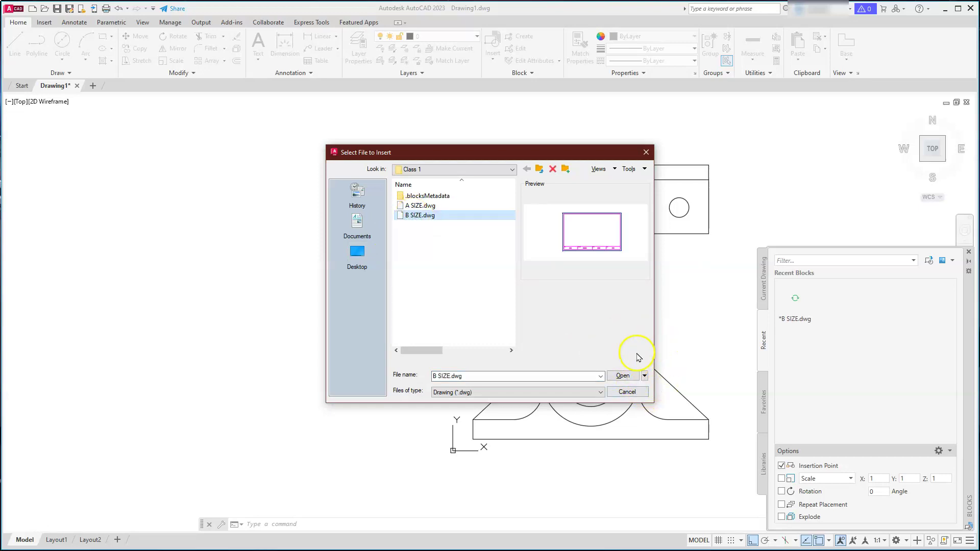
left_click(643, 150)
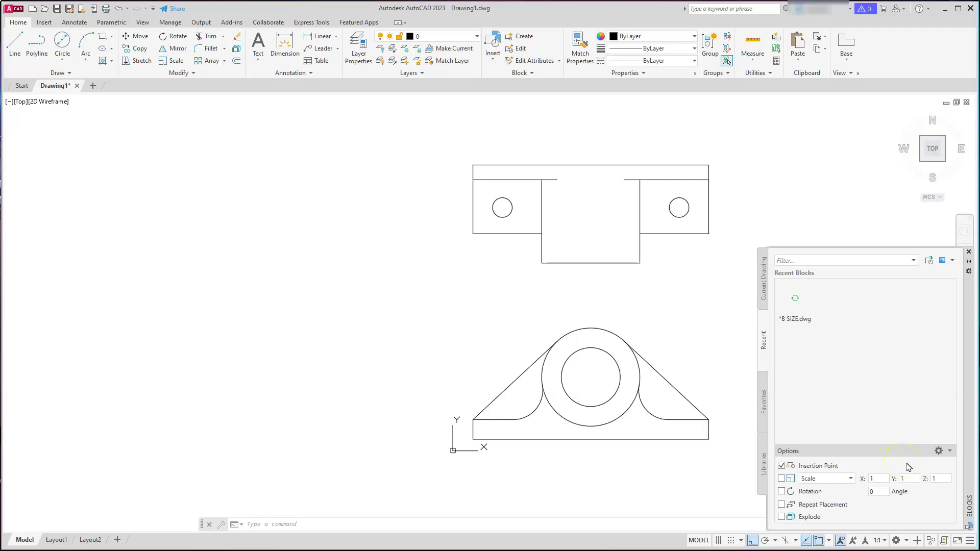
Uncheck Insertion Point and insert B SIZE.dwg at 0,0,0
left_click(782, 466)
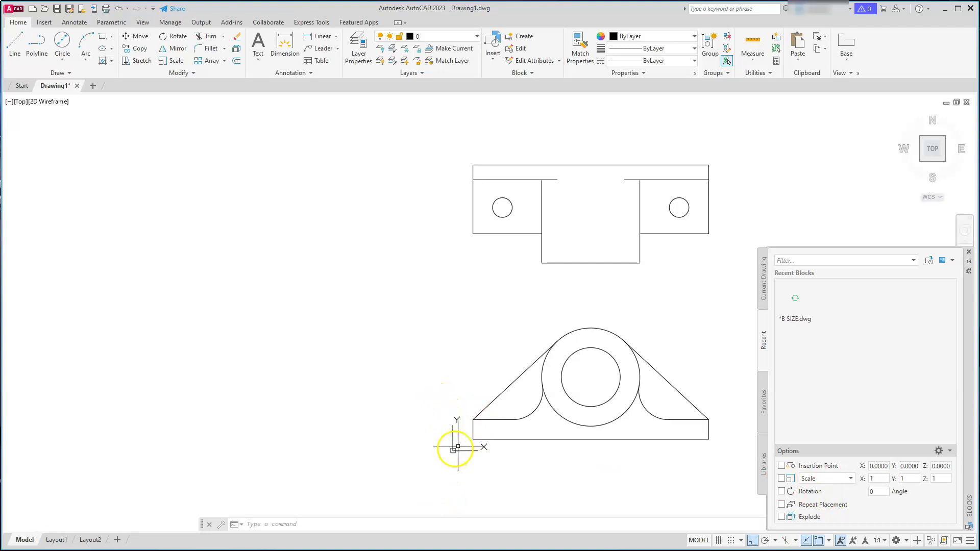
left_click(929, 261)
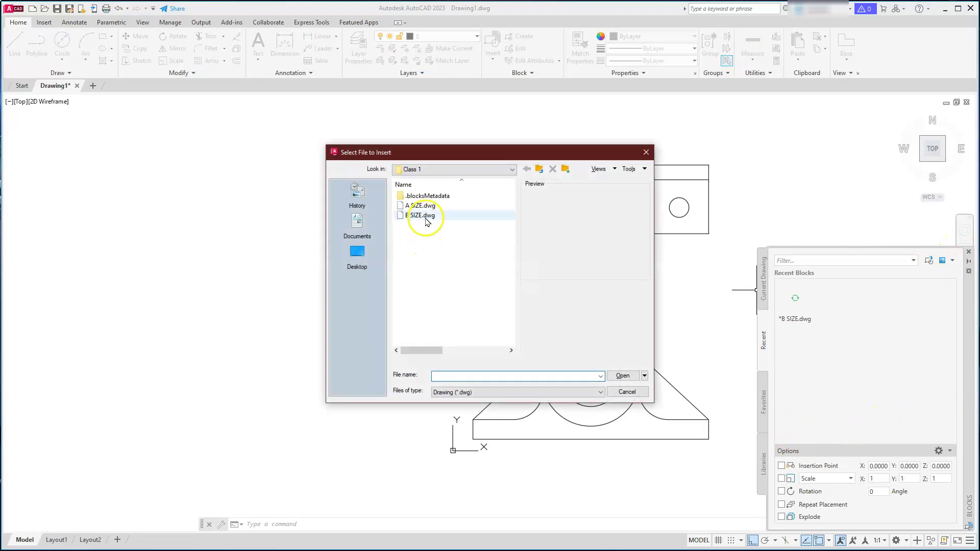
left_click(427, 217)
left_click(622, 376)
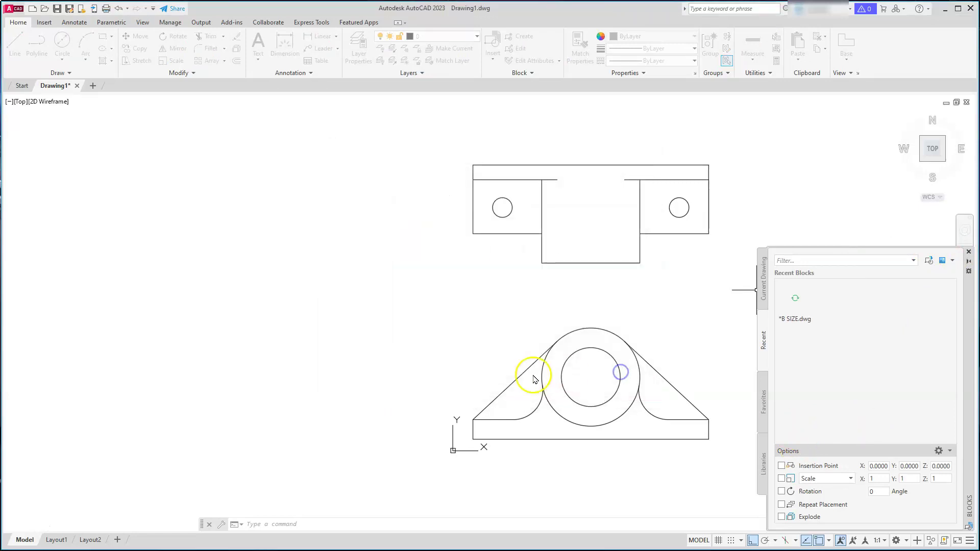
left_click(454, 449)
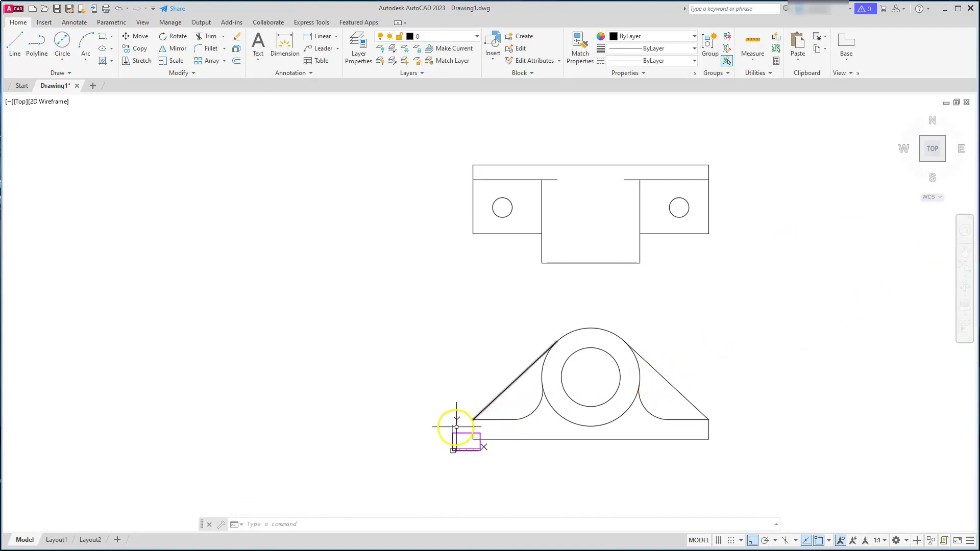
Zoom toward the origin and window-select the tiny inserted B SIZE block
left_click(478, 37)
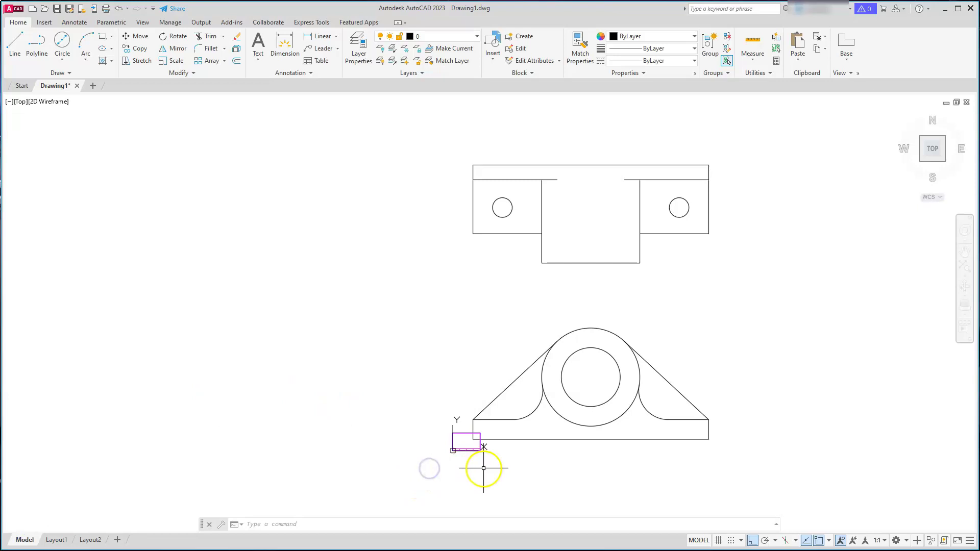
scroll(483, 468, "up", 4)
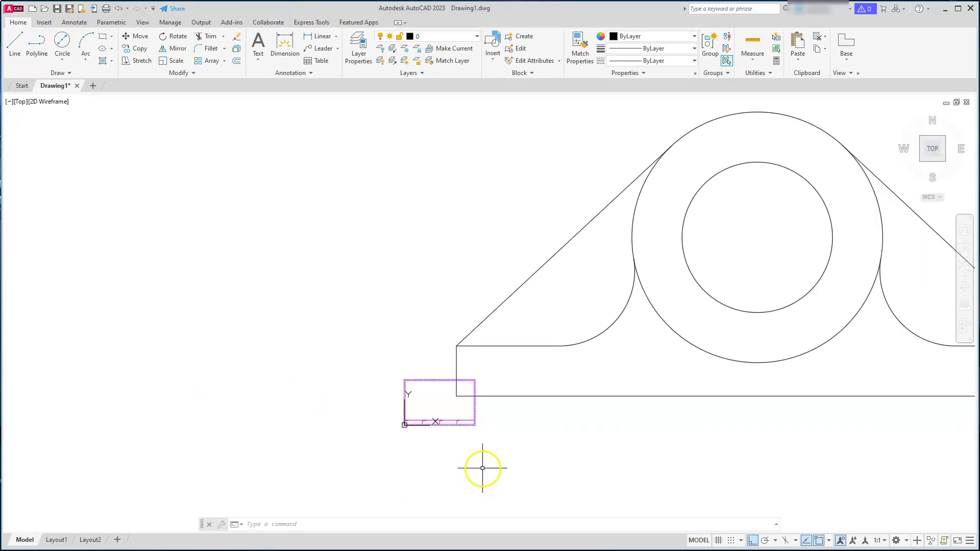
left_click(470, 423)
left_click(460, 414)
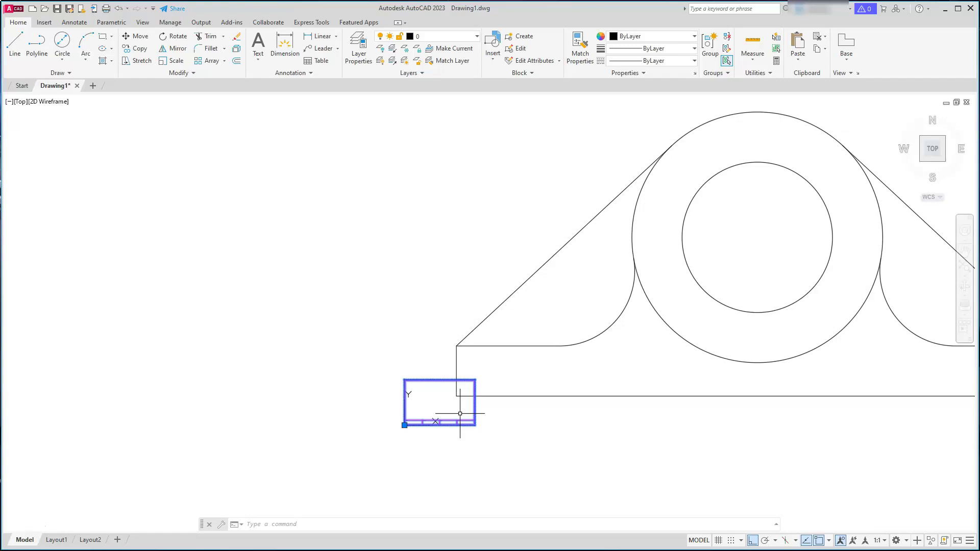
In the block's Properties, set Scale X, Y and Z to 25, then zoom to check the fit
left_click_drag(448, 455, 452, 423)
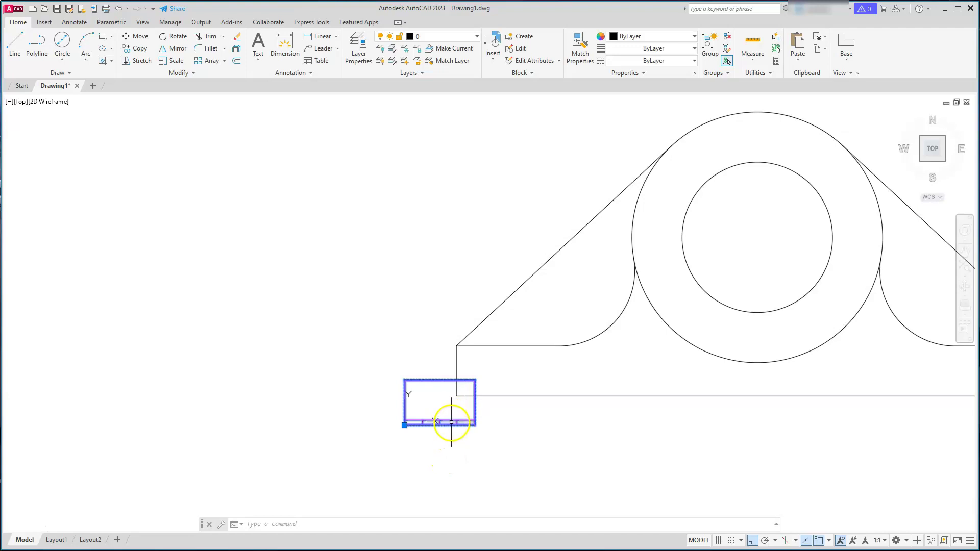
right_click(451, 422)
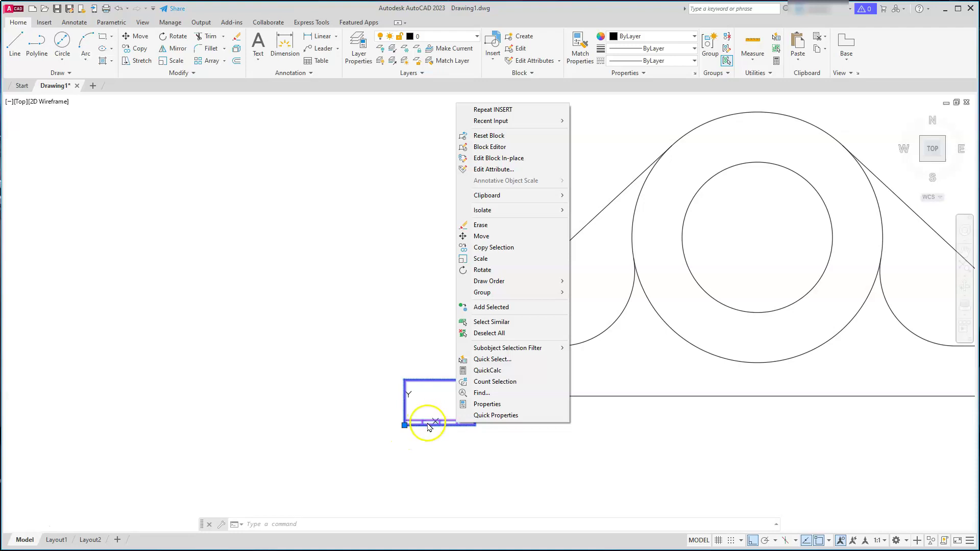
left_click(485, 404)
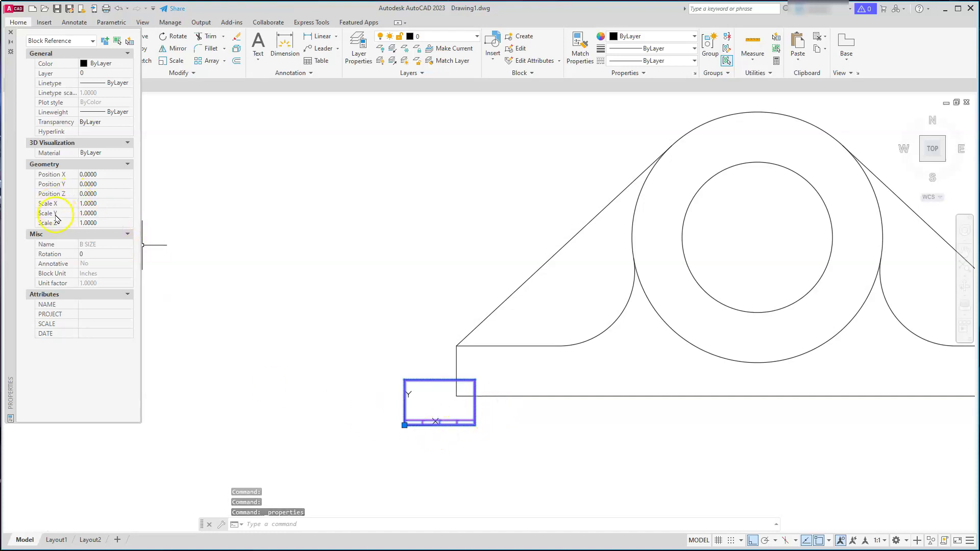
left_click(96, 205)
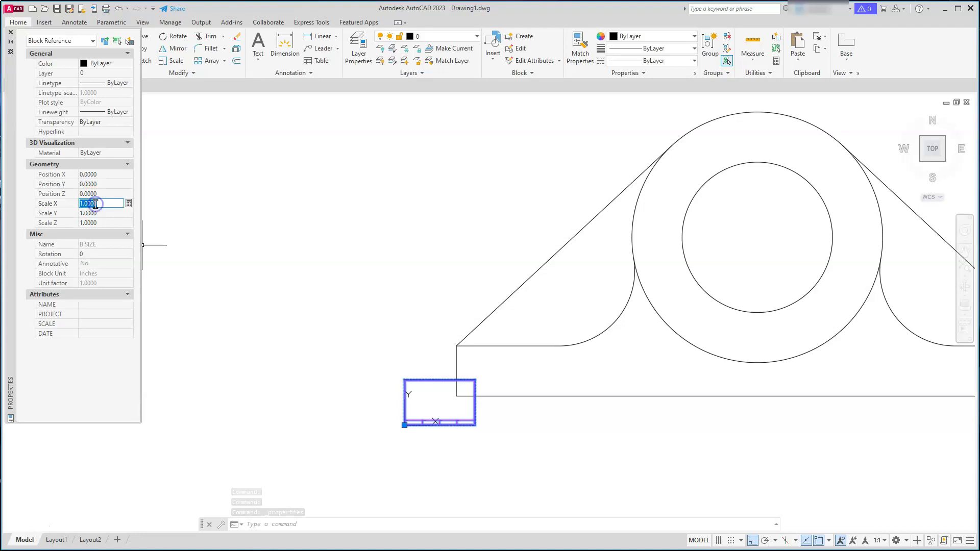
type("25")
key("Tab")
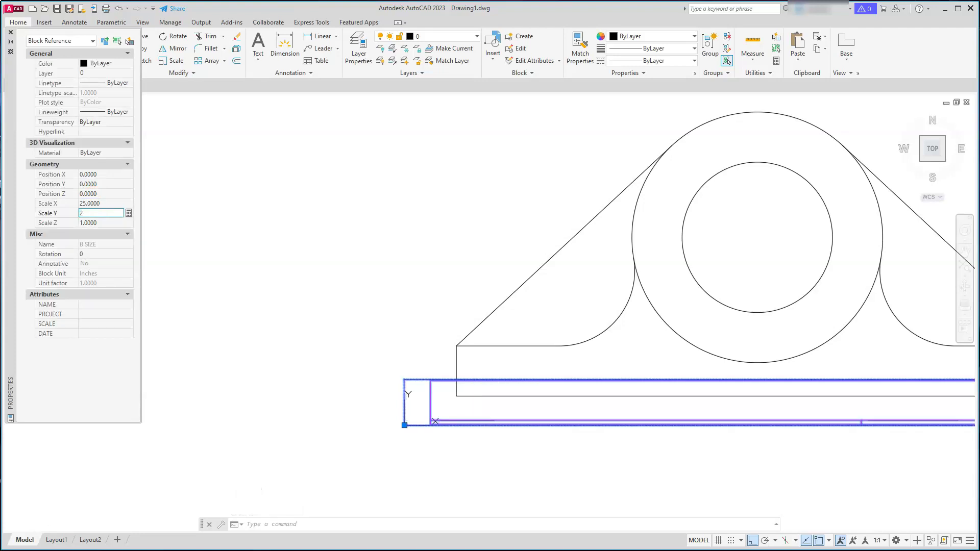
type("25")
key("Tab")
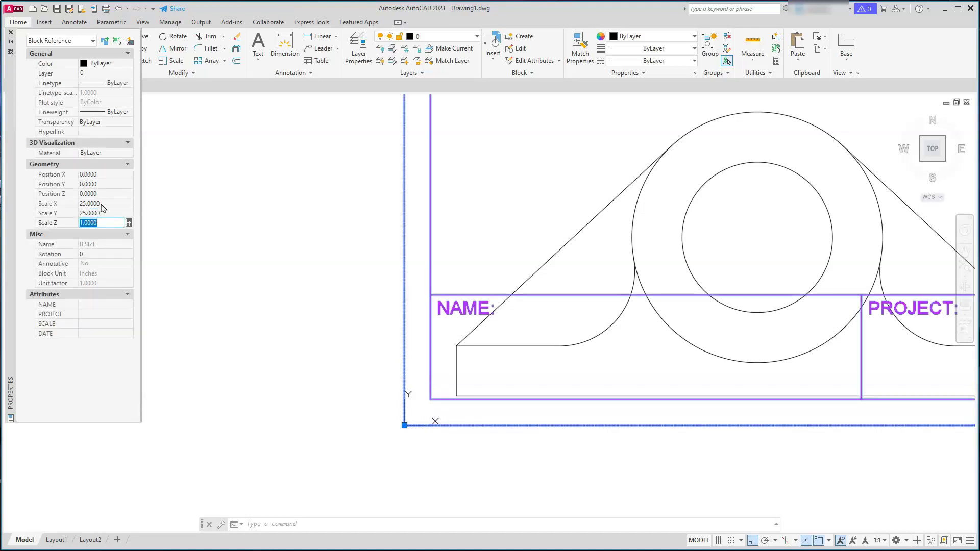
key("Return")
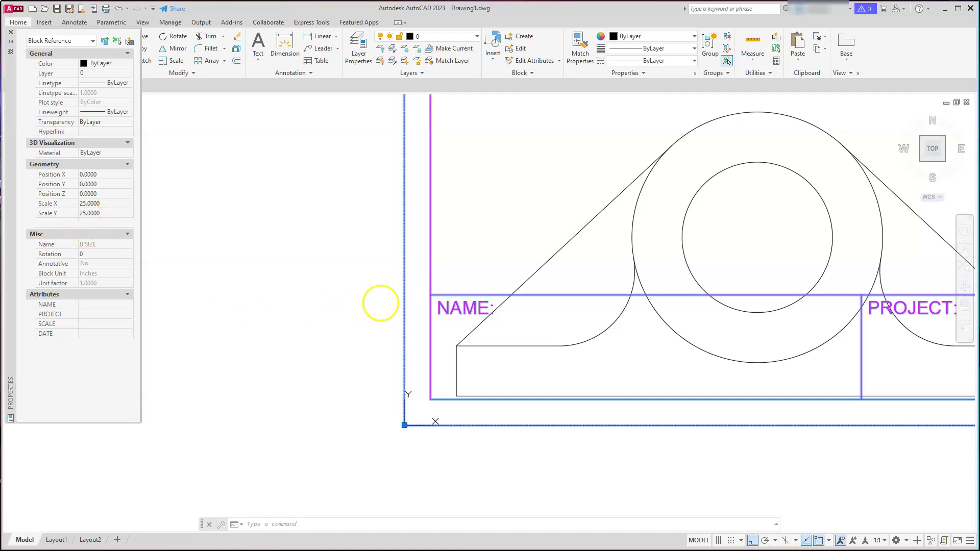
scroll(386, 327, "down", 10)
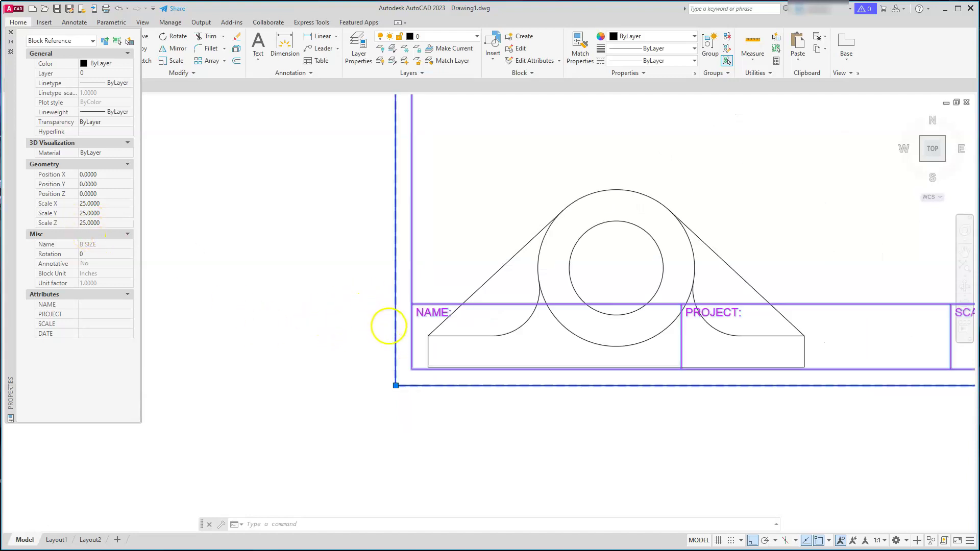
scroll(424, 307, "up", 4)
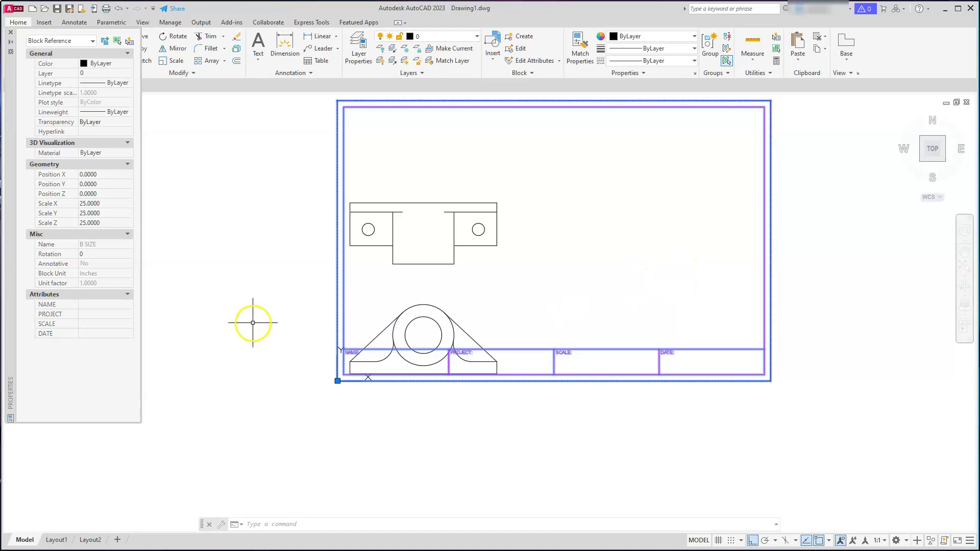
Clear the block selection and close the Properties panel
key("Escape")
key("Escape")
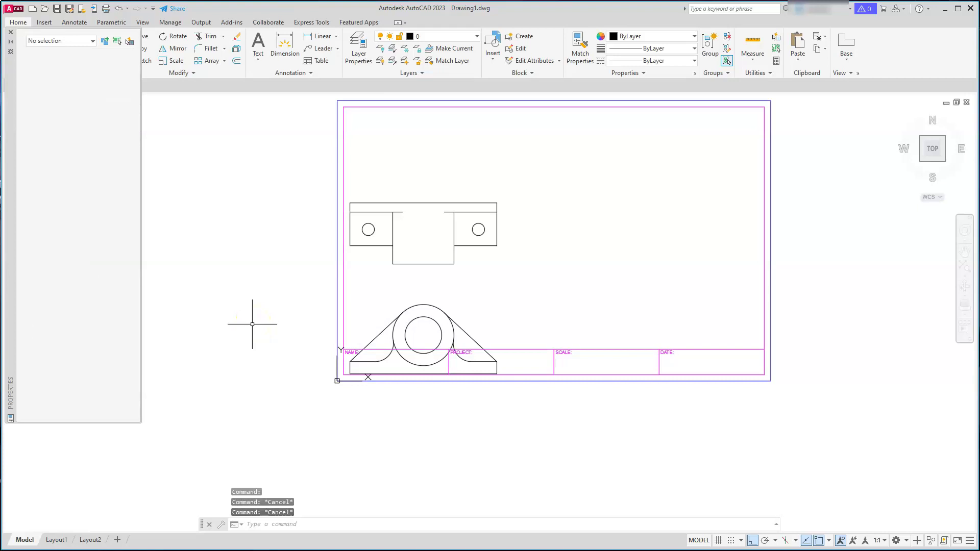
key("Escape")
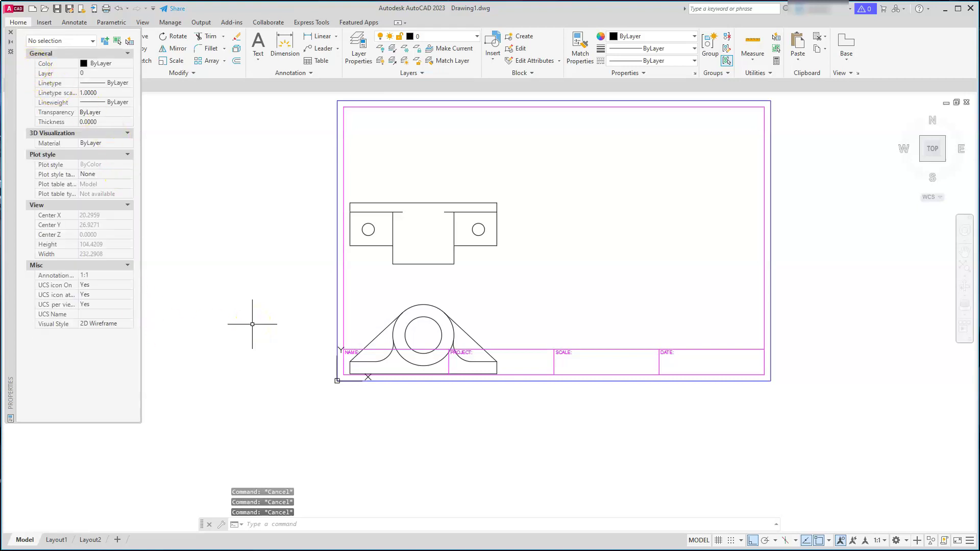
left_click(11, 33)
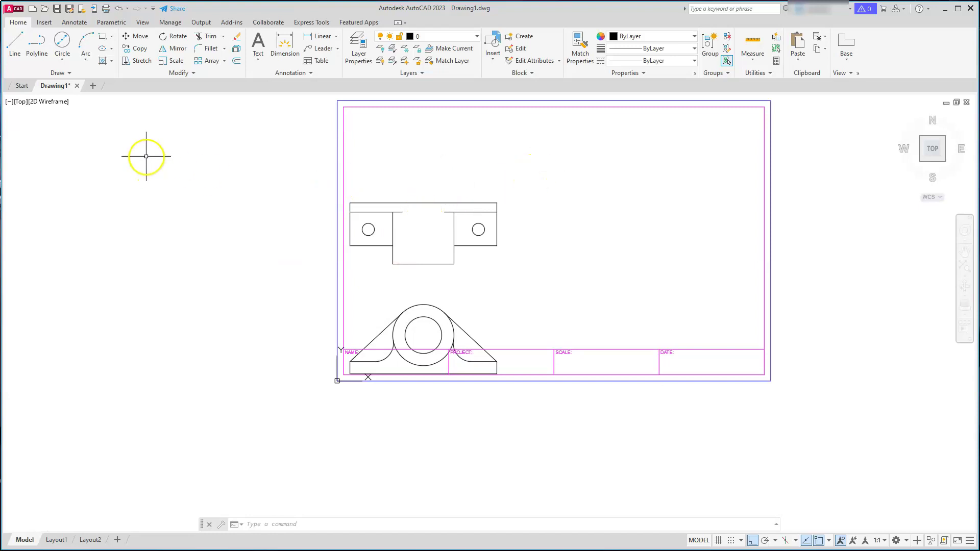
Move both views, with Ortho off, so they sit centred inside the sheet border
left_click(136, 37)
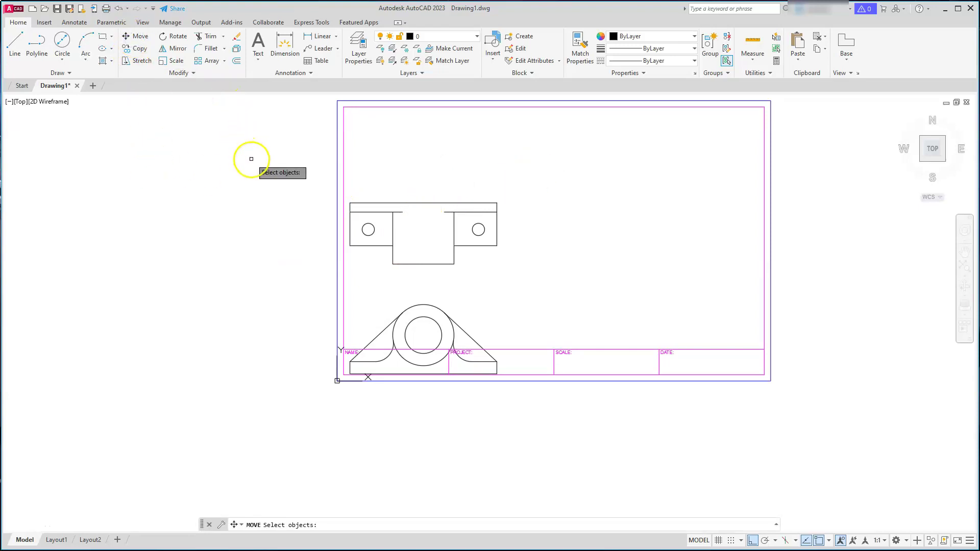
left_click(251, 158)
left_click(604, 423)
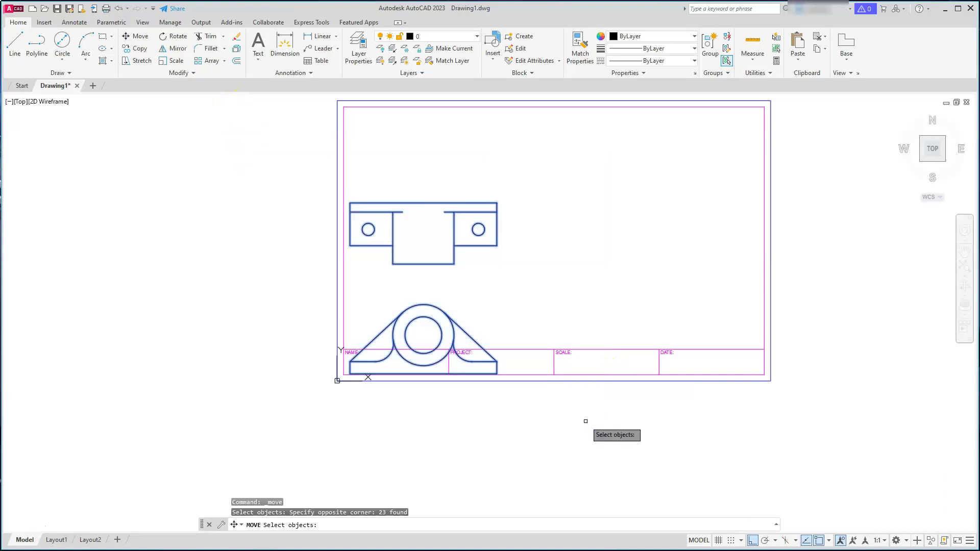
key("Return")
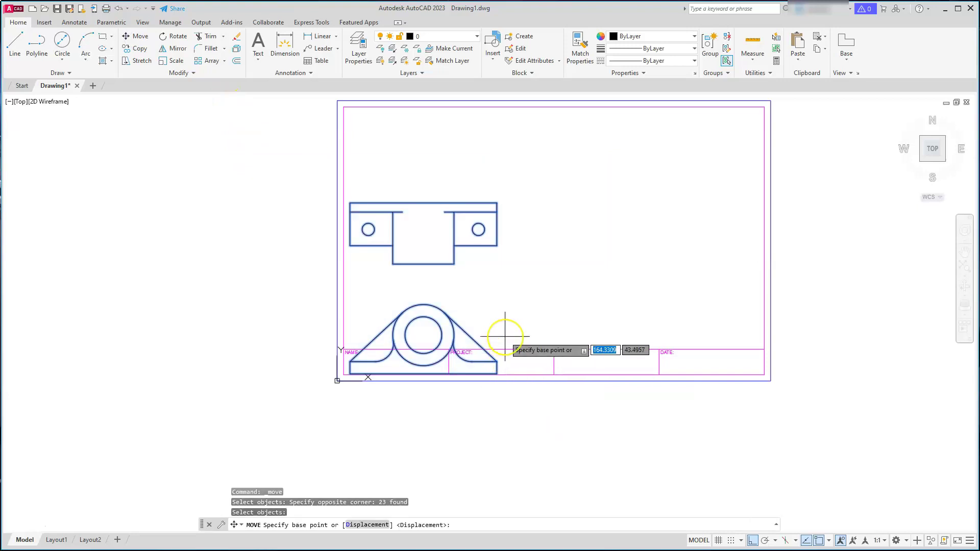
left_click(484, 303)
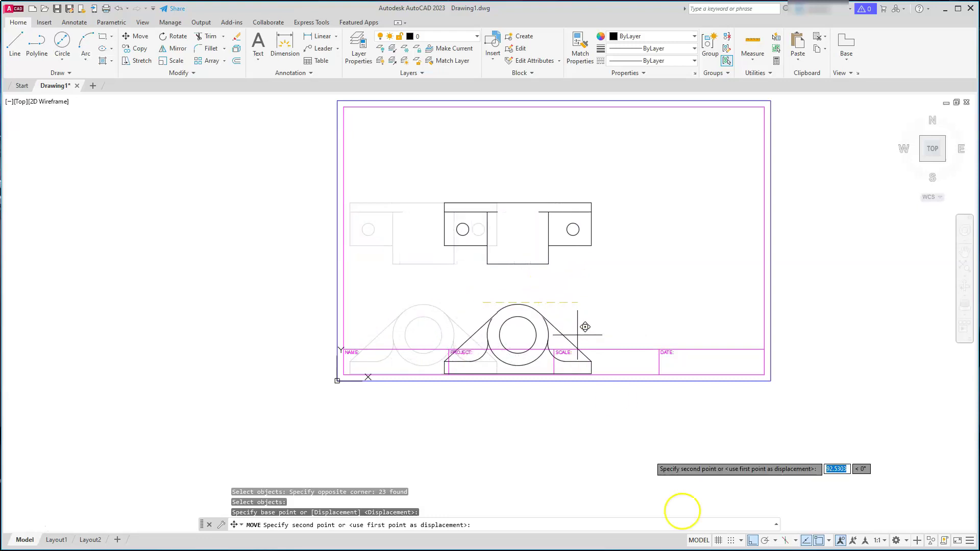
left_click(752, 540)
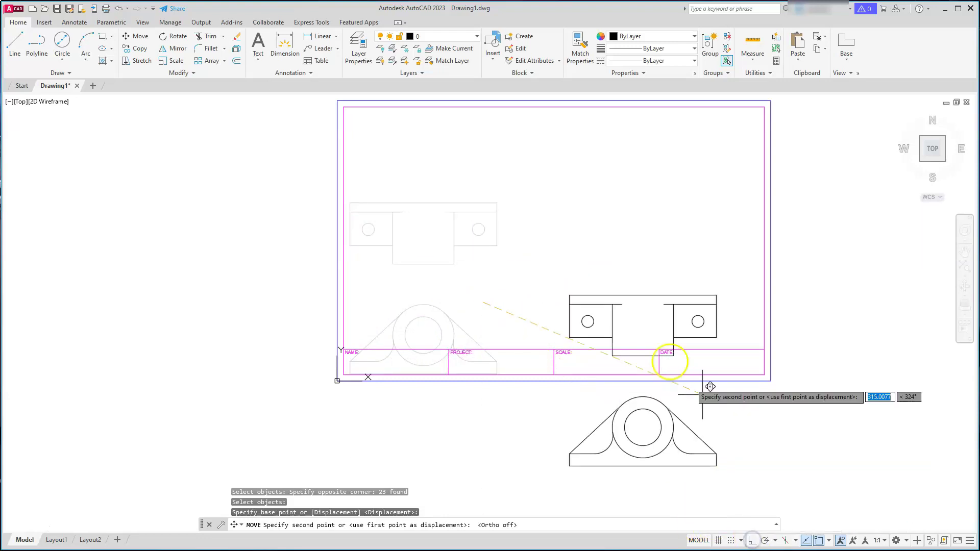
left_click(544, 248)
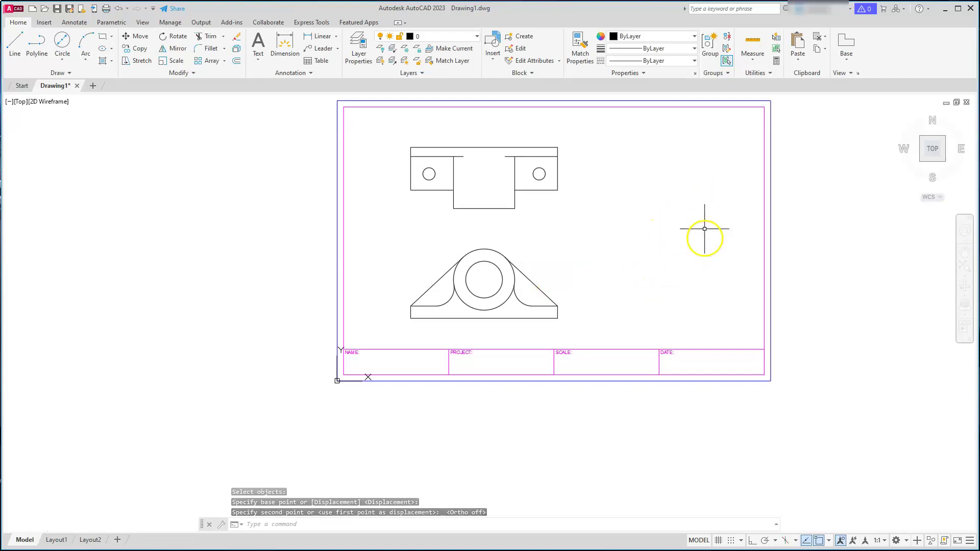
middle_click_drag(526, 295, 616, 390)
scroll(532, 393, "up", 4)
scroll(526, 367, "down", 2)
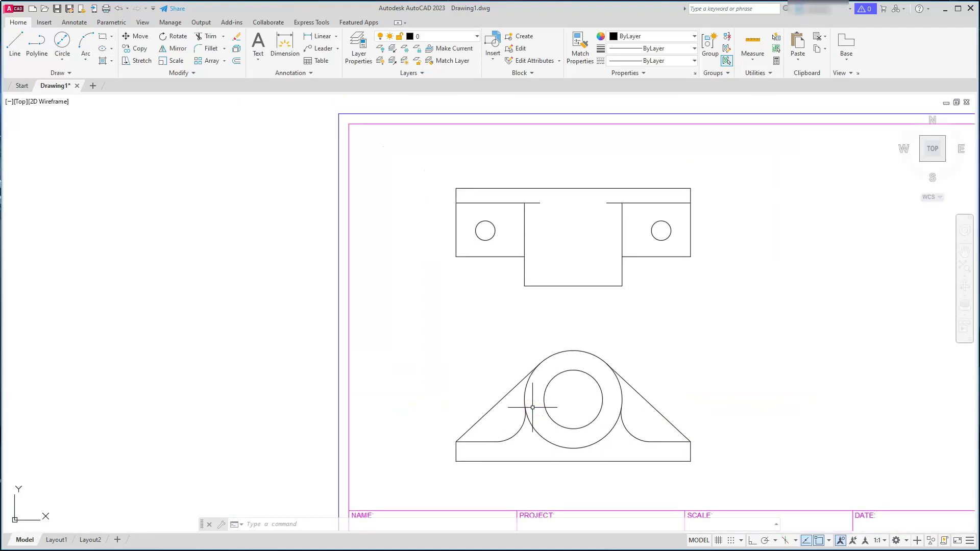
Draw four vertical construction lines through the left and right quadrants of both top-view holes
left_click(69, 73)
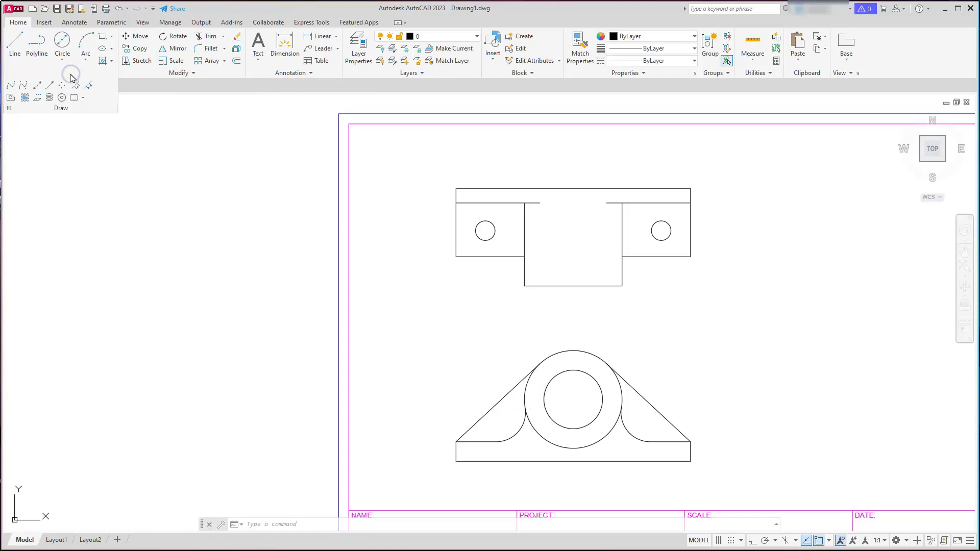
left_click(38, 88)
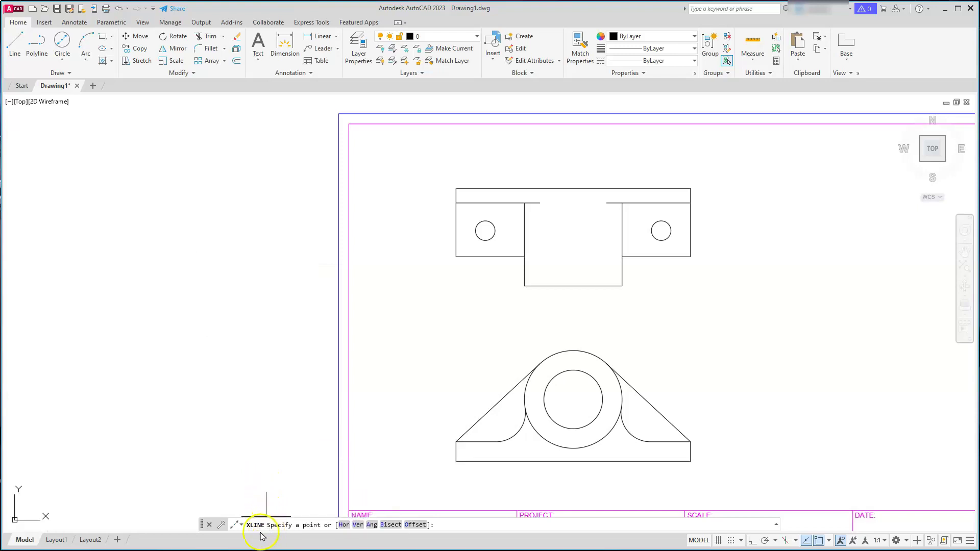
left_click(359, 525)
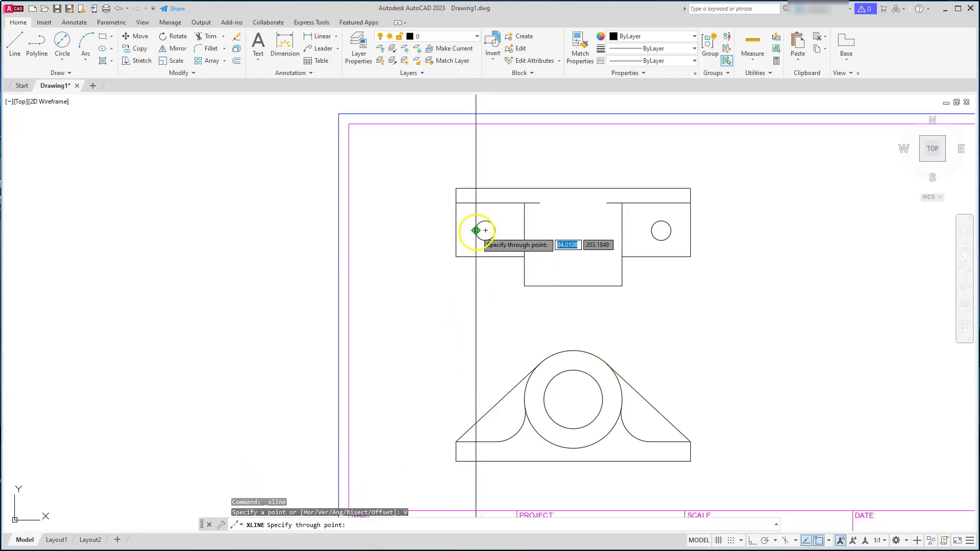
left_click(829, 542)
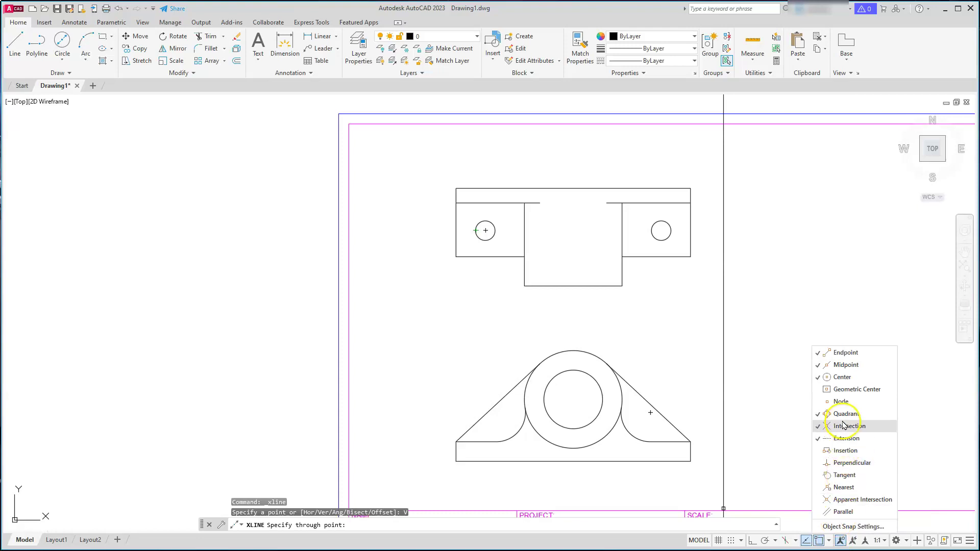
left_click(473, 232)
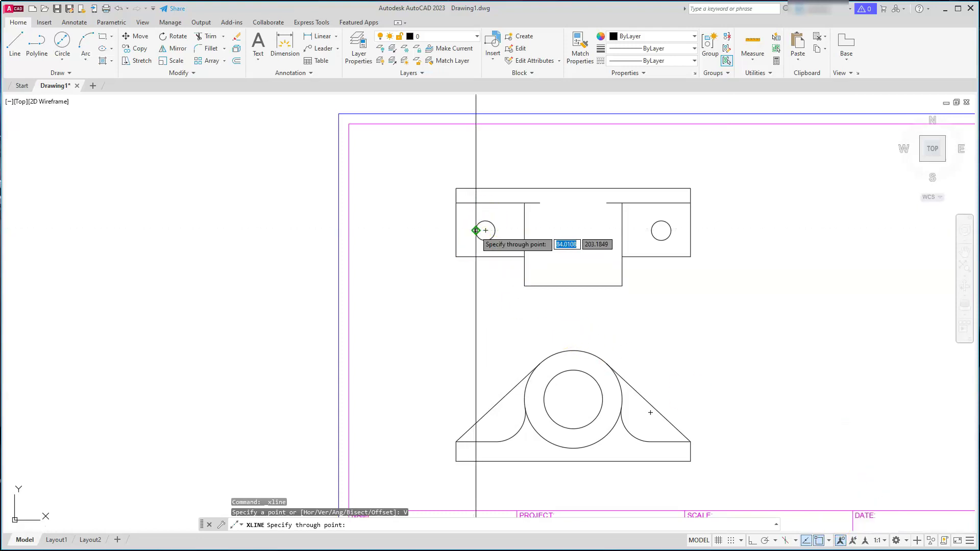
left_click(476, 231)
left_click(496, 231)
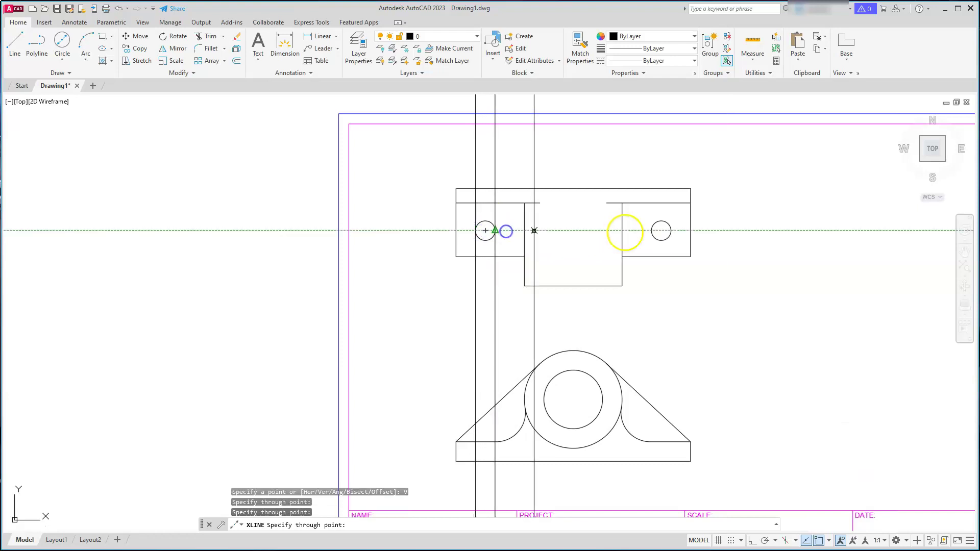
left_click(650, 232)
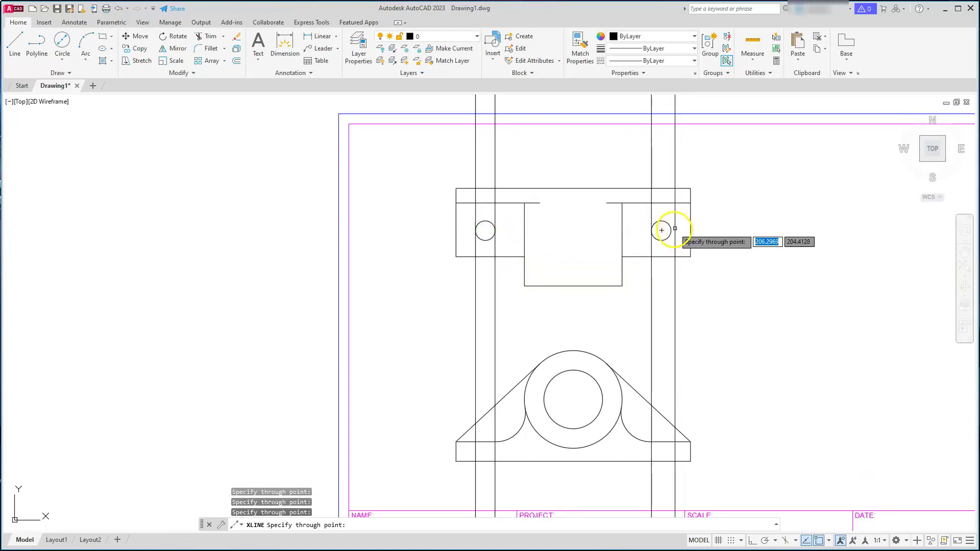
left_click(672, 230)
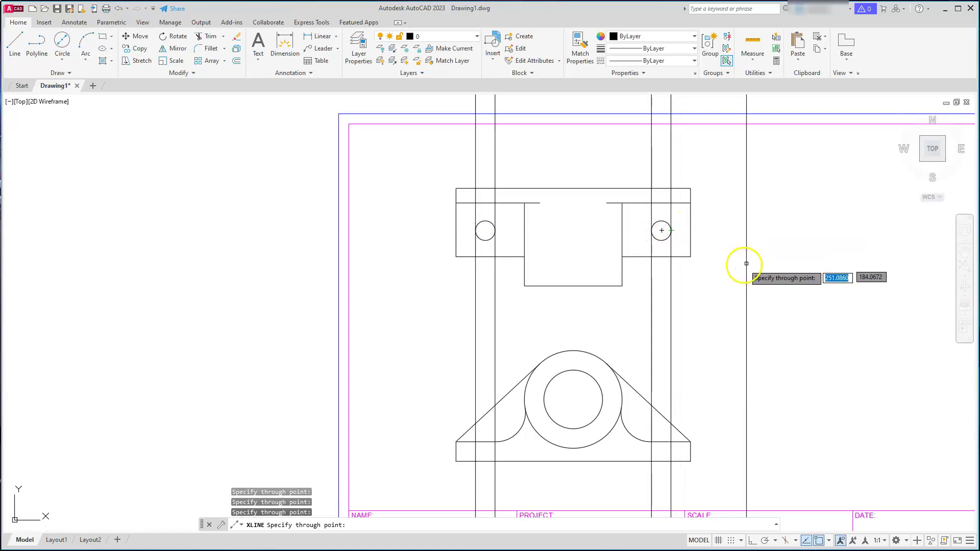
key("Escape")
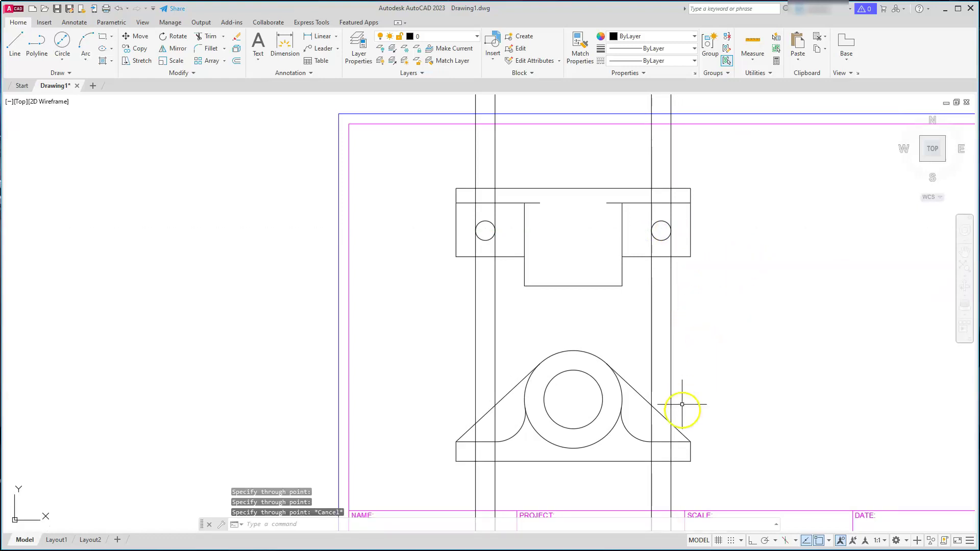
middle_click_drag(573, 467, 600, 438)
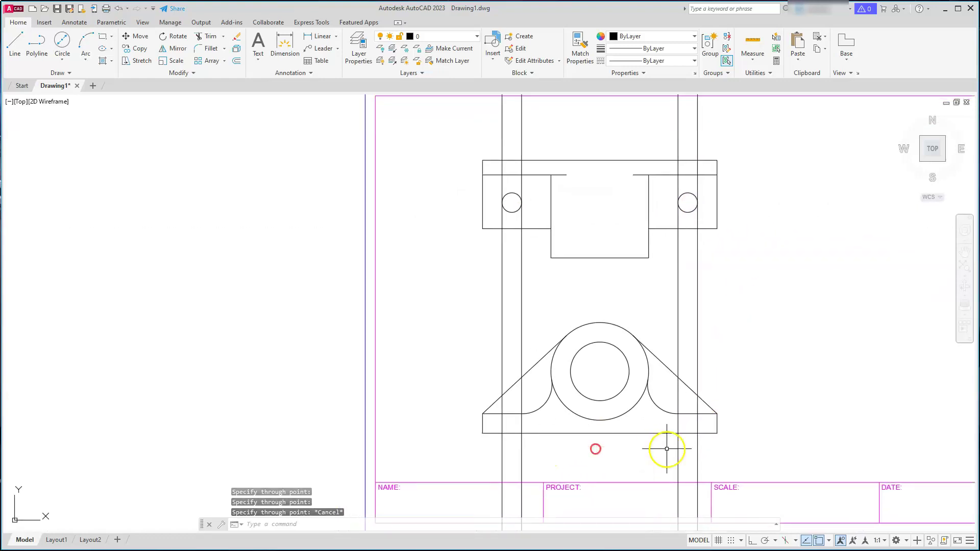
Start Trim using the base's top and bottom lines as cutting edges
left_click(208, 37)
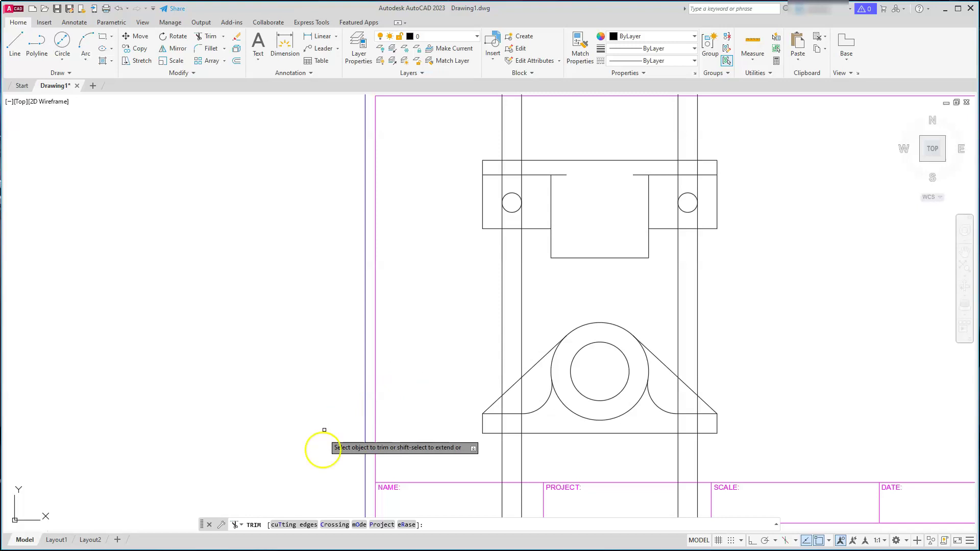
left_click(285, 525)
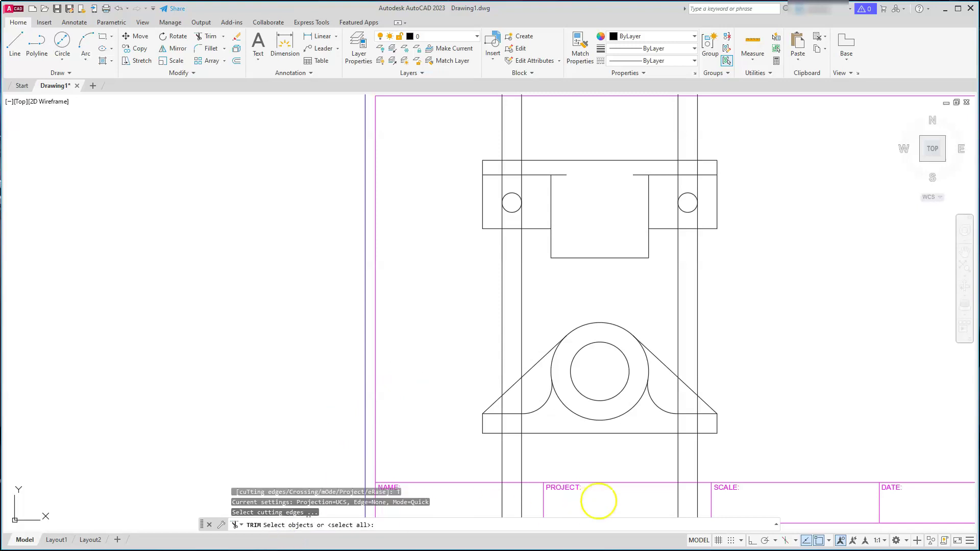
left_click(501, 414)
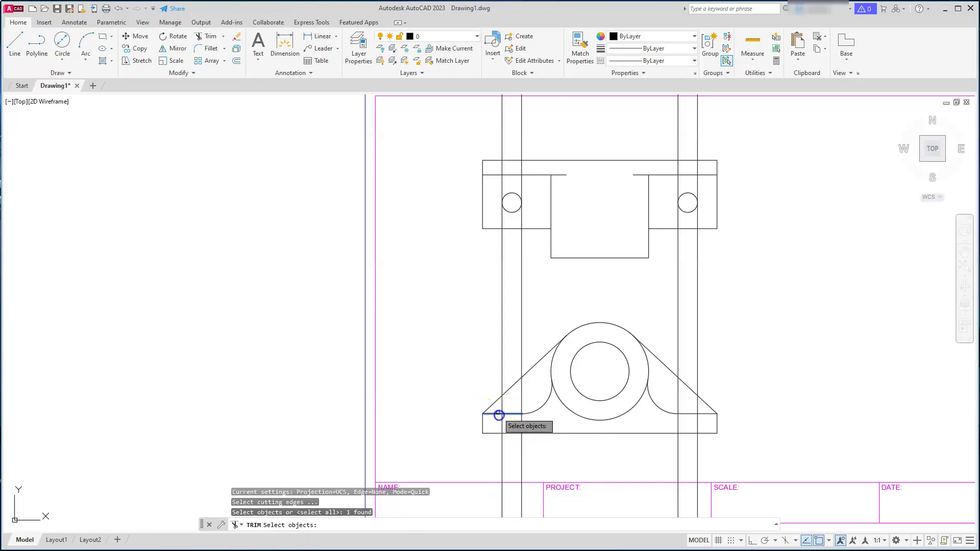
left_click(496, 434)
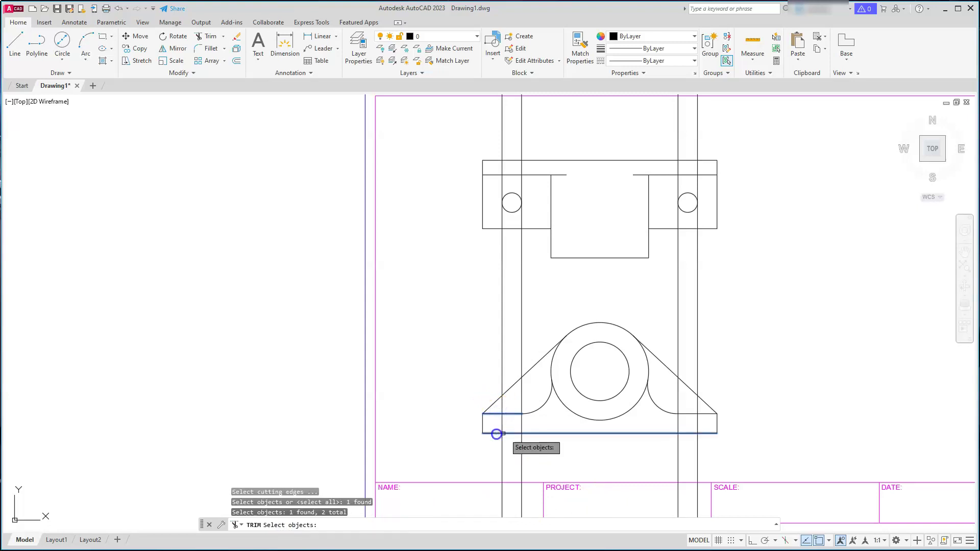
left_click(688, 414)
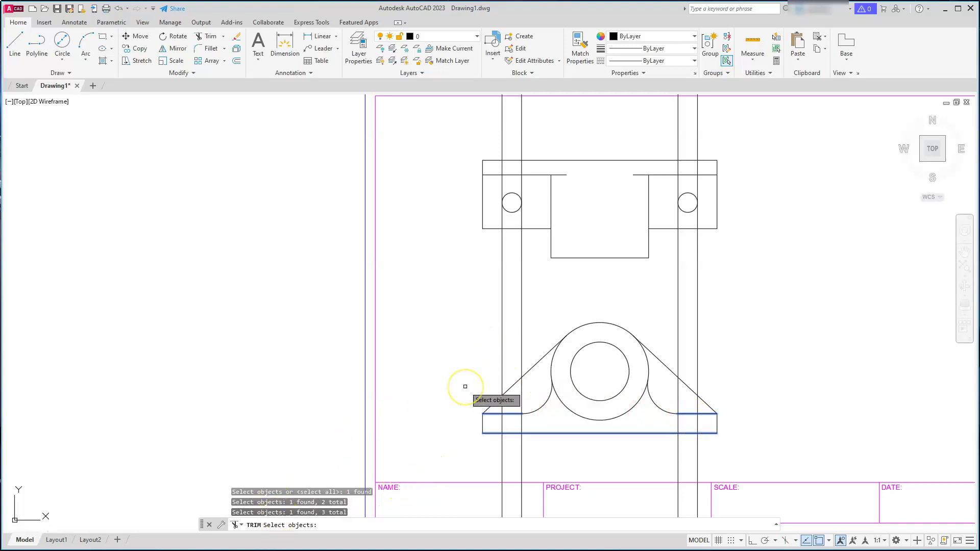
key("Return")
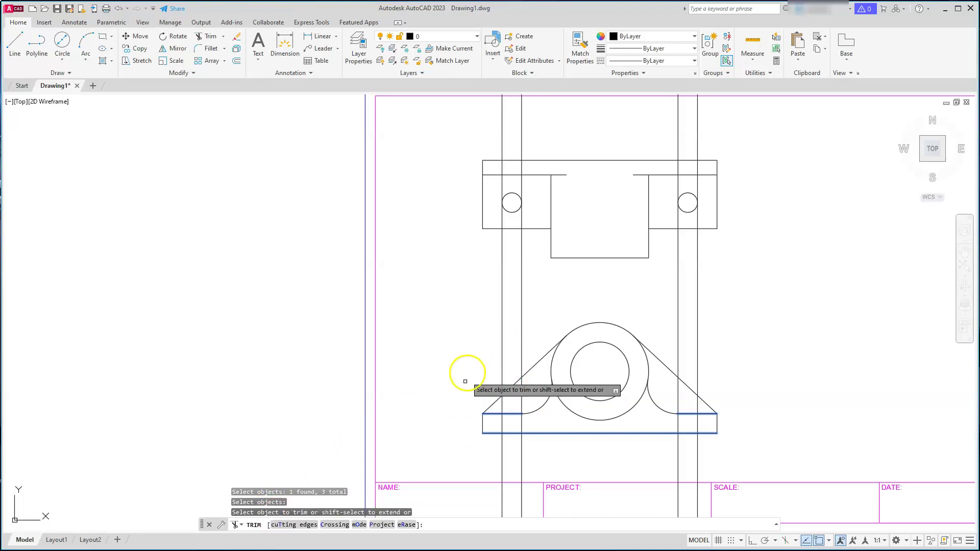
Fence-trim the construction lines above and below the base, leaving short segments inside it
left_click(501, 334)
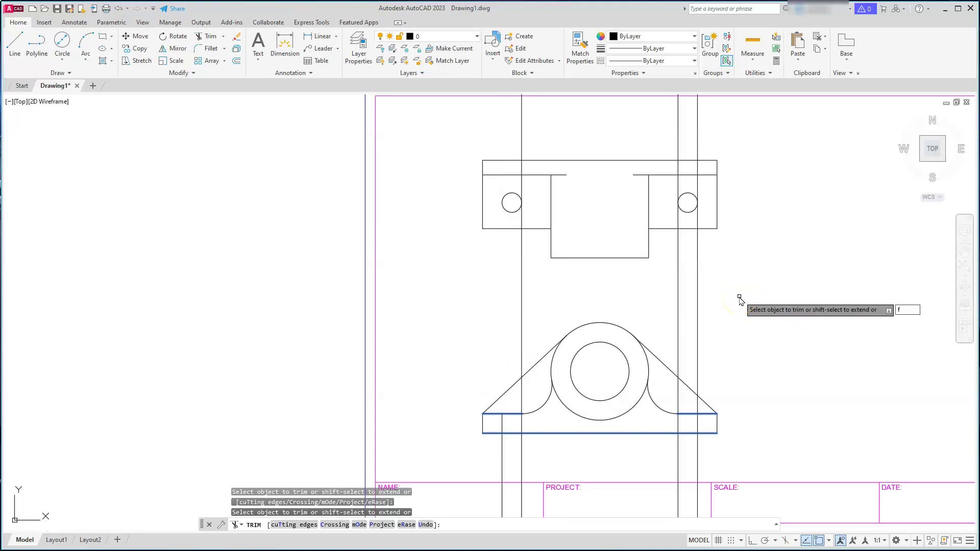
key("Return")
left_click(734, 303)
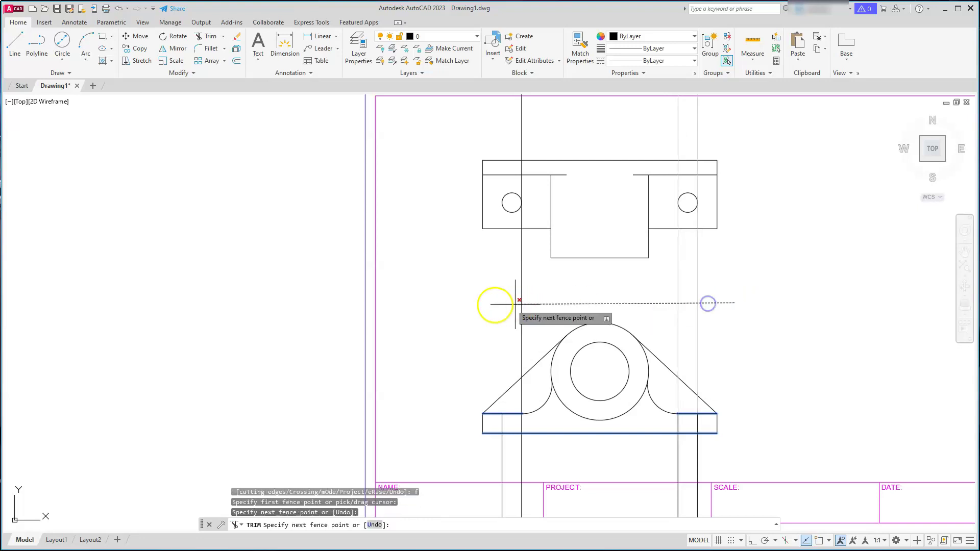
left_click(471, 303)
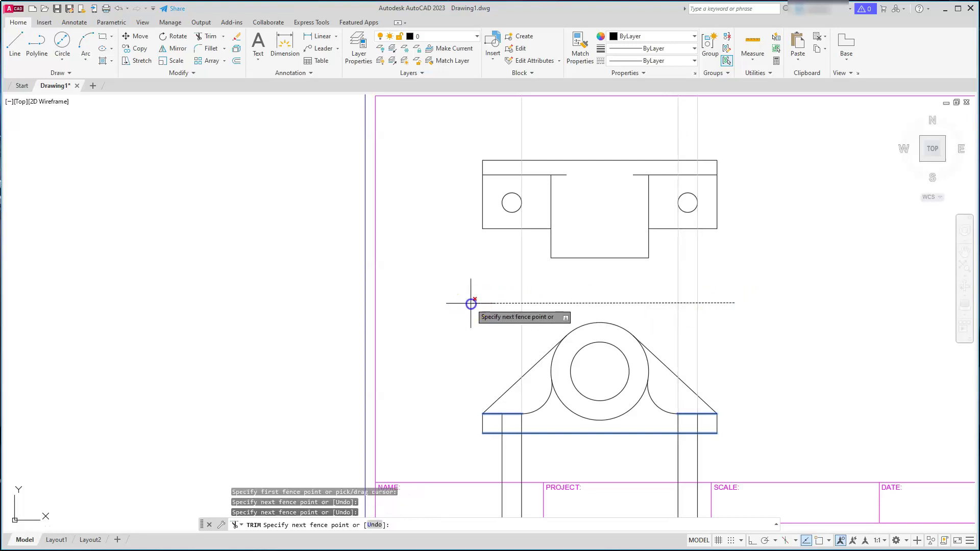
left_click(451, 465)
left_click(741, 451)
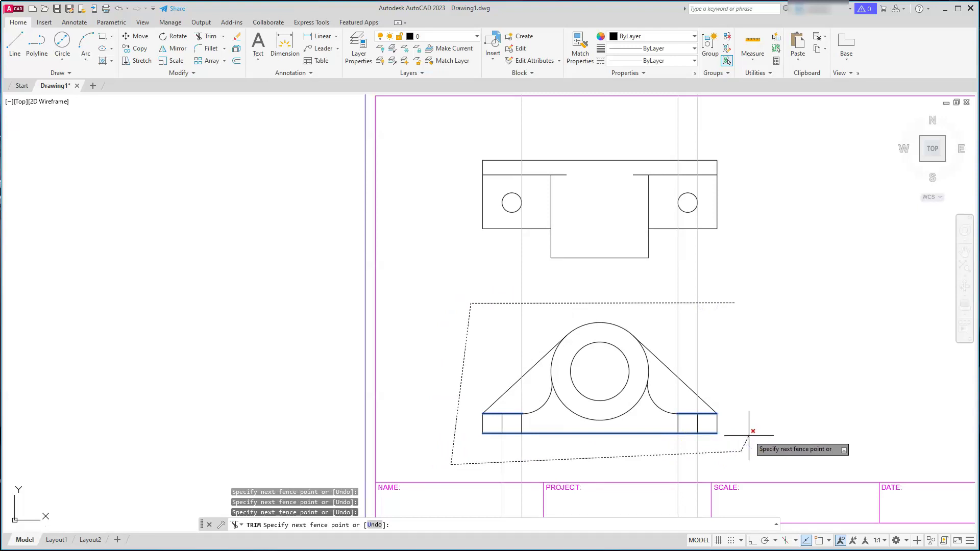
key("Return")
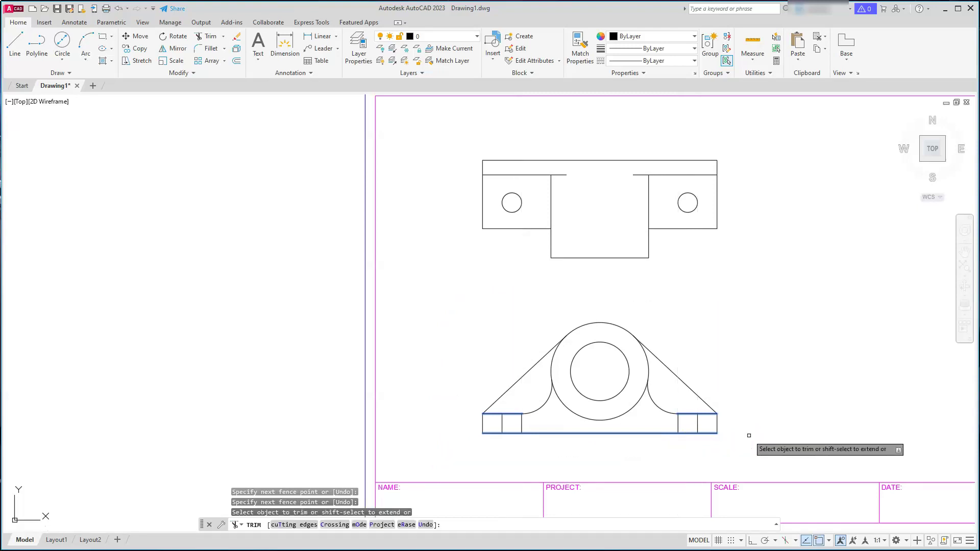
key("Escape")
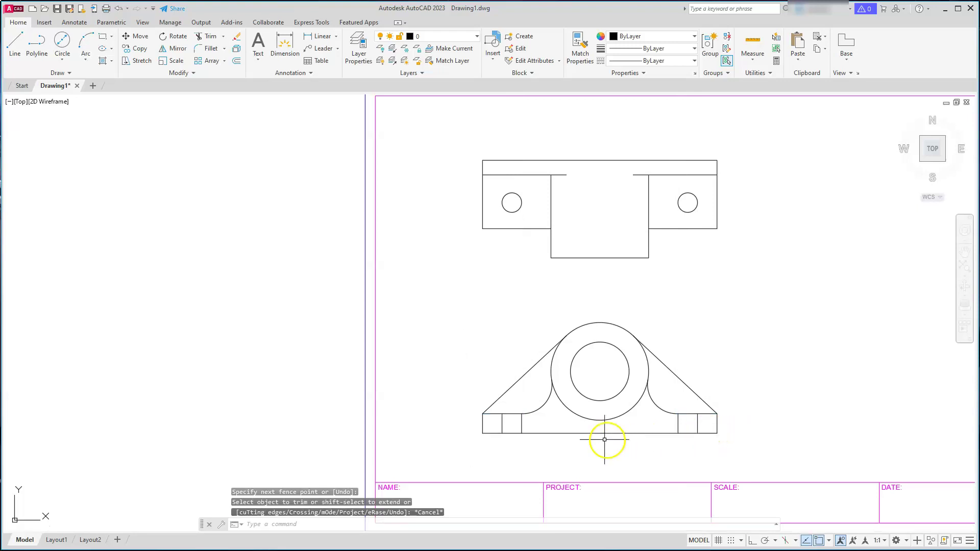
left_click(709, 422)
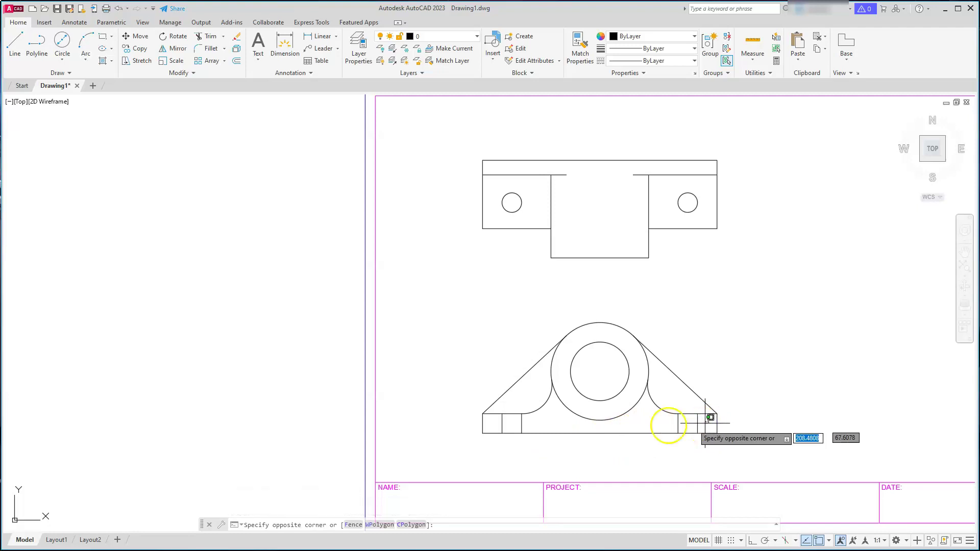
Put the four short base lines on the Hidden layer and zoom out to the whole sheet
left_click(489, 426)
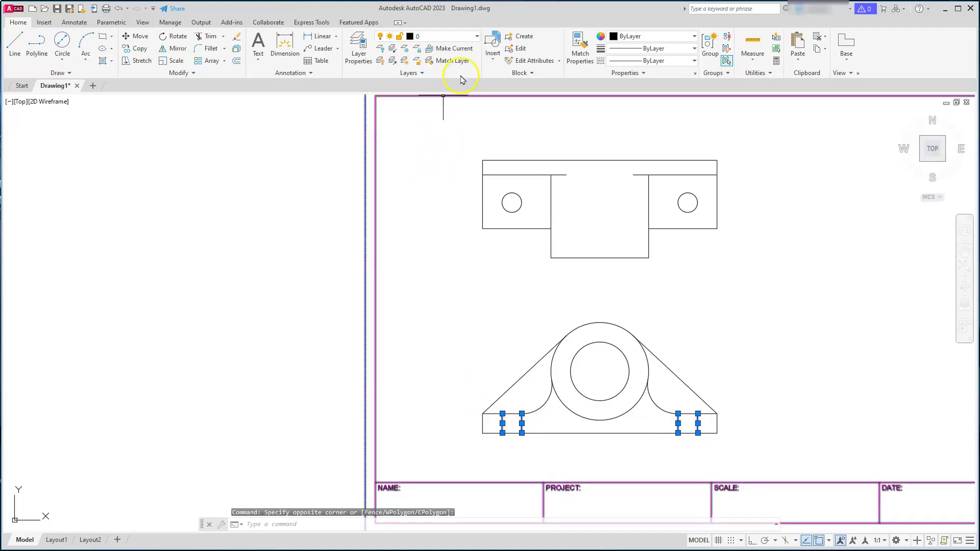
left_click(476, 37)
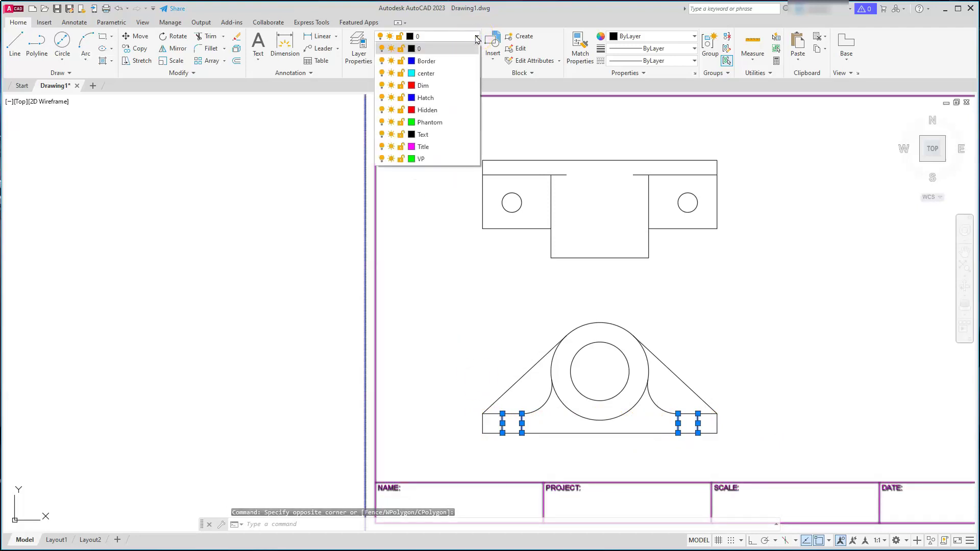
left_click(445, 74)
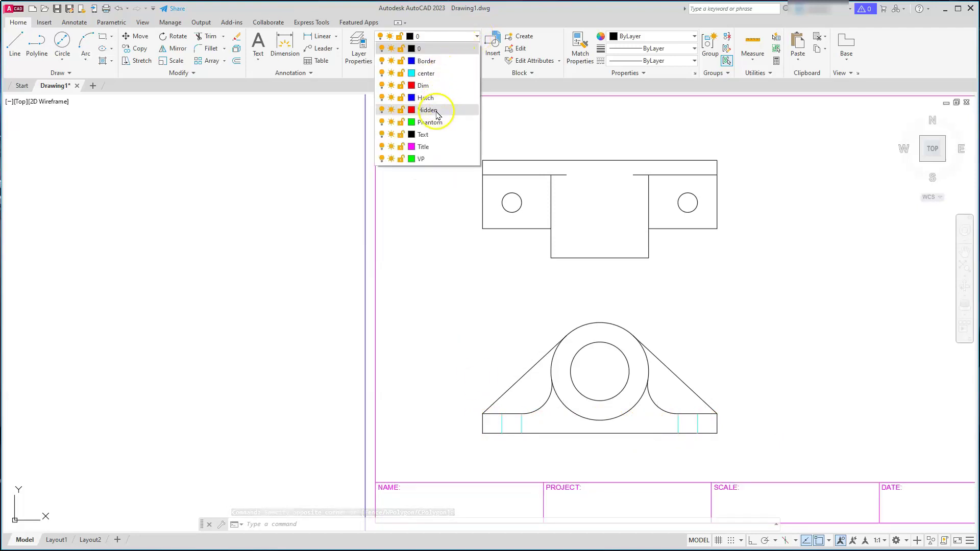
left_click(437, 111)
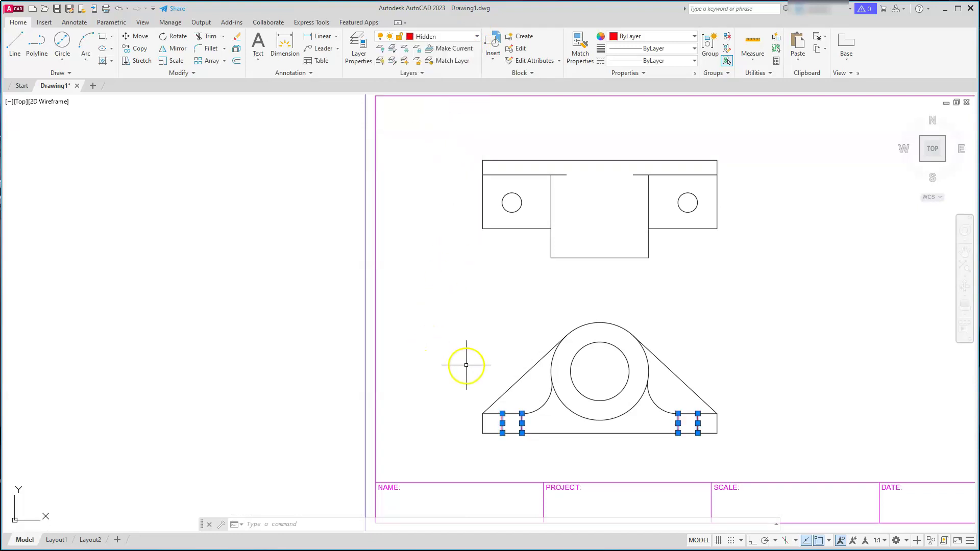
key("Escape")
key("Escape")
key("Escape")
scroll(466, 361, "down", 2)
mouse_move(467, 357)
middle_mouse_down()
mouse_move(438, 342)
mouse_move(385, 343)
middle_mouse_up()
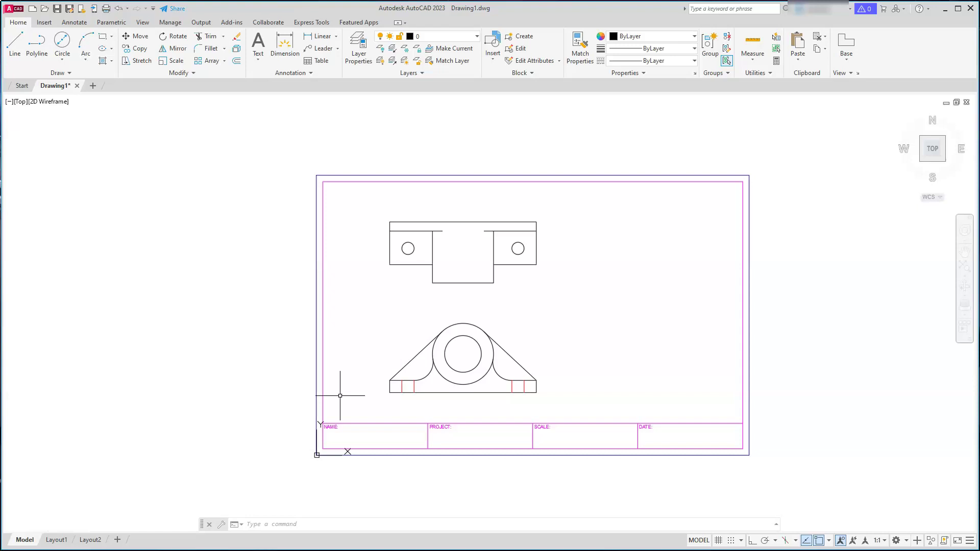
Set LTSCALE to 25 and zoom in to check the dashed hidden lines in the front view
type("s")
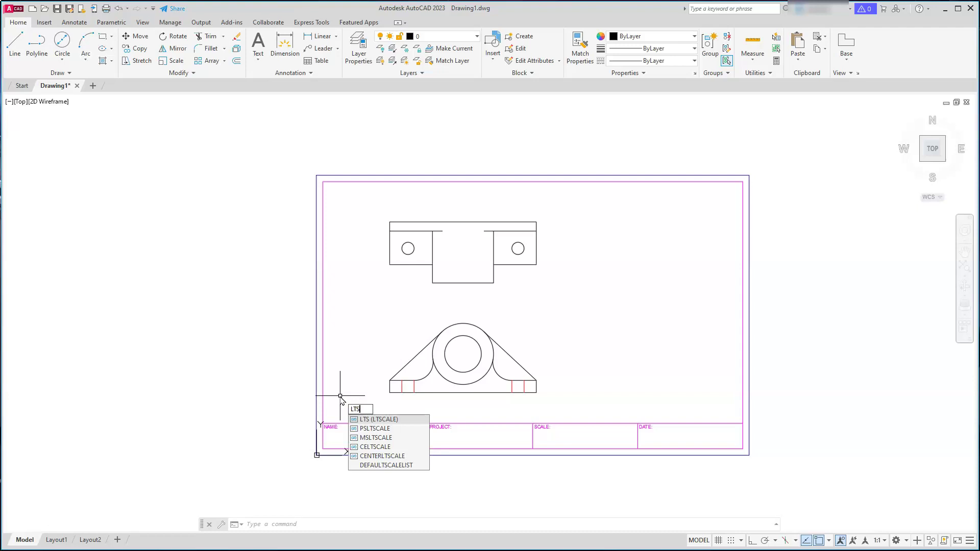
key("Return")
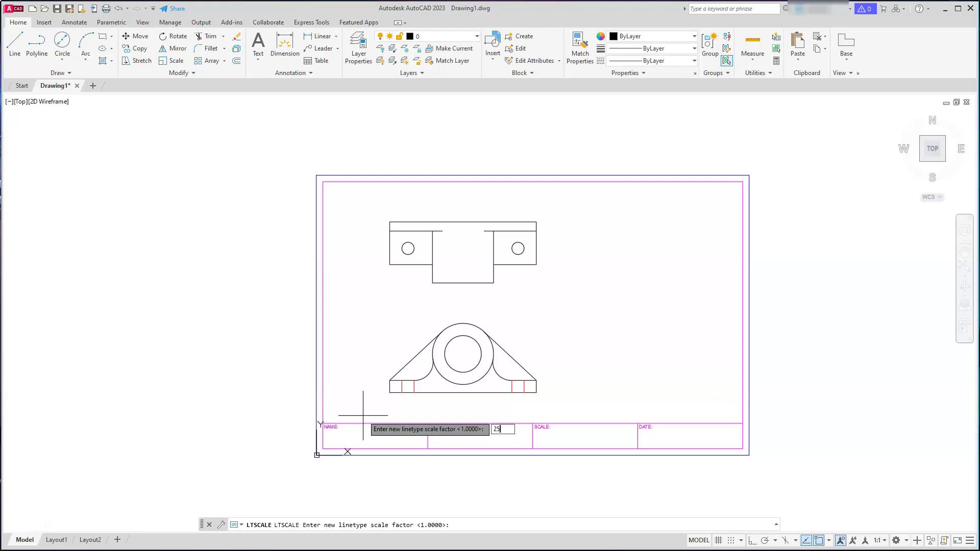
key("Return")
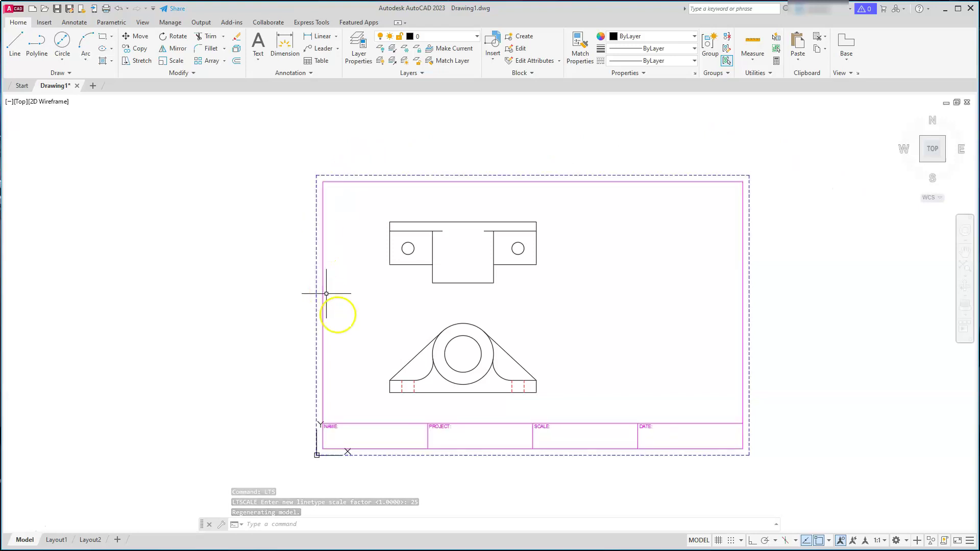
scroll(383, 320, "up", 2)
scroll(382, 320, "up", 2)
middle_click_drag(396, 418, 343, 377)
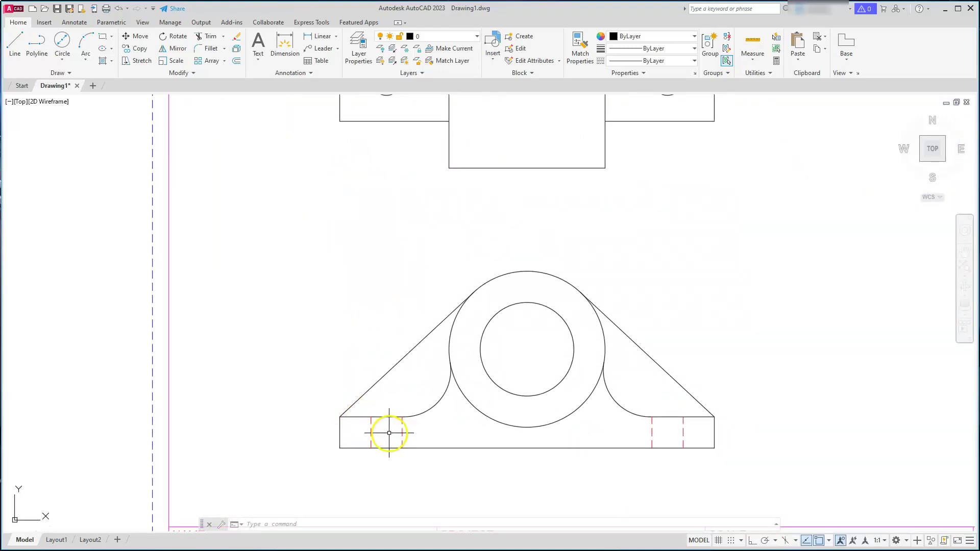
scroll(546, 321, "down", 2)
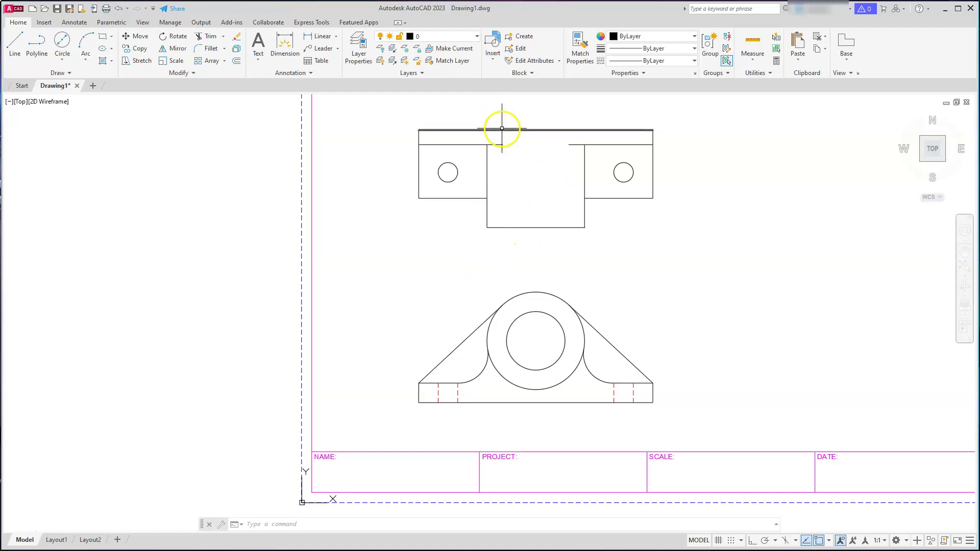
Make Hidden the current layer by adopting it from a red dashed hole-edge line
left_click(442, 37)
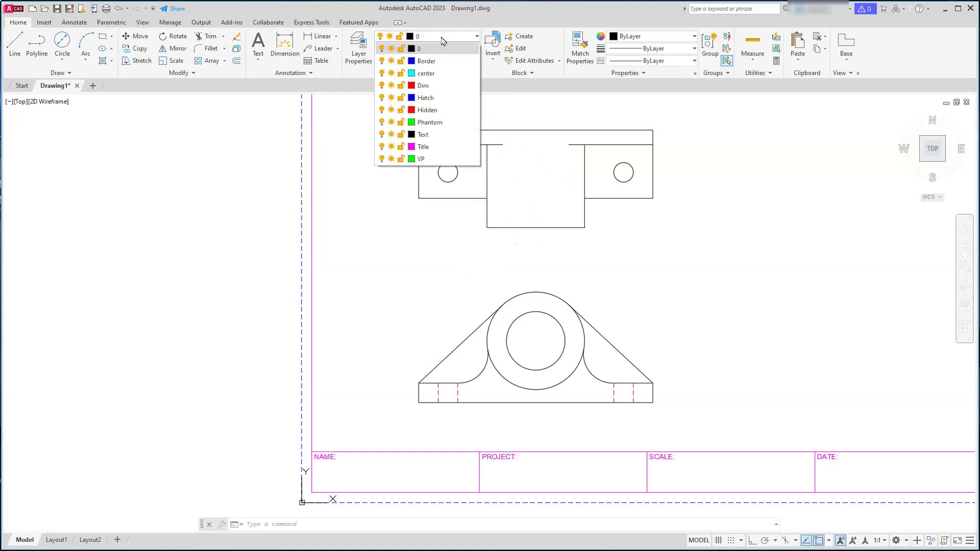
left_click(444, 110)
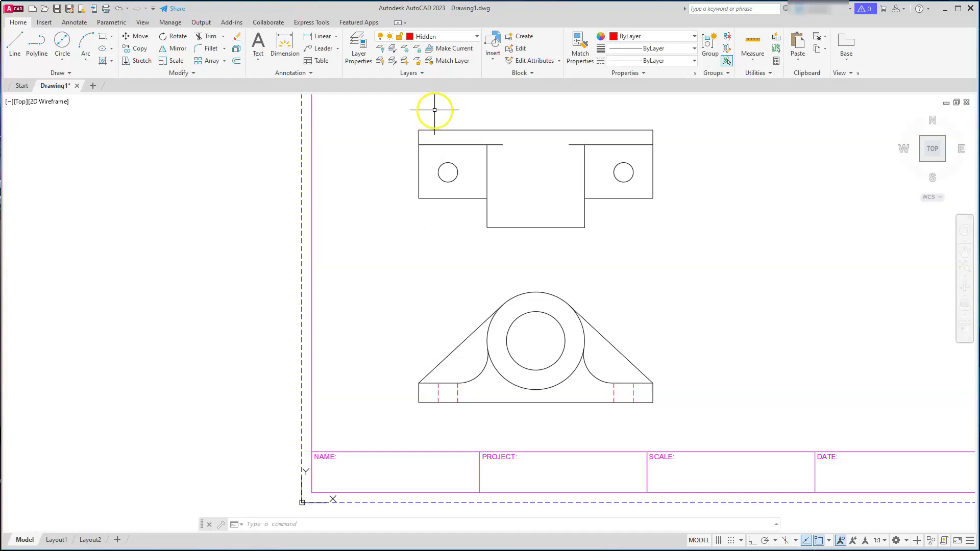
left_click(476, 41)
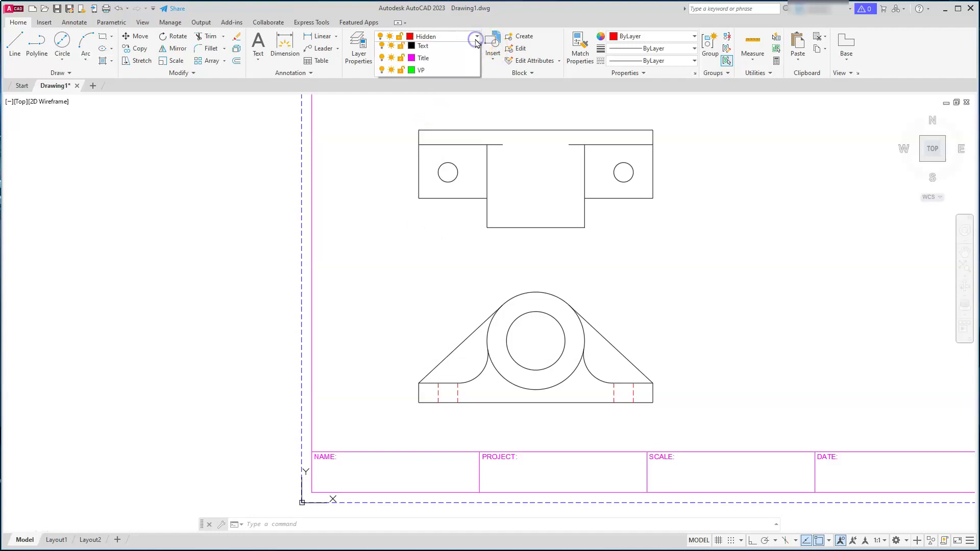
left_click(449, 45)
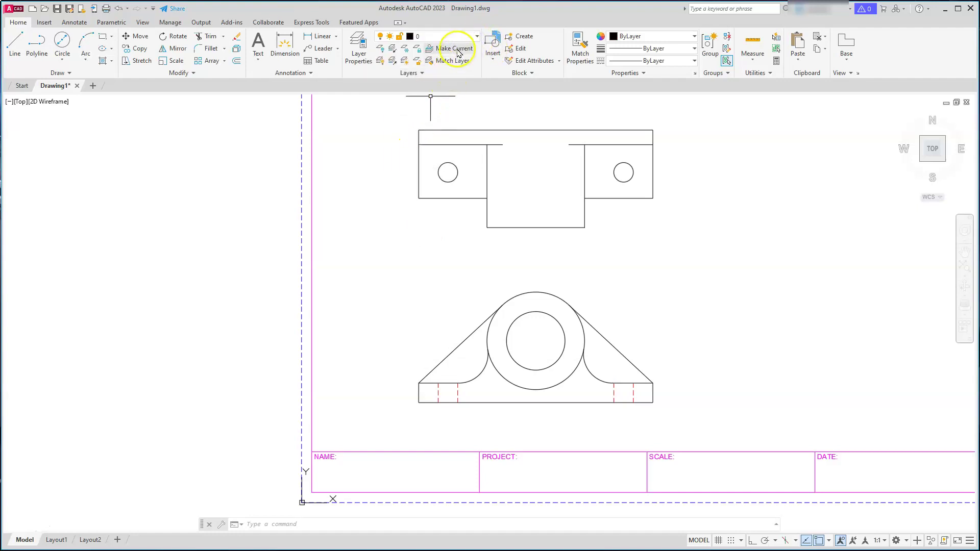
left_click(456, 49)
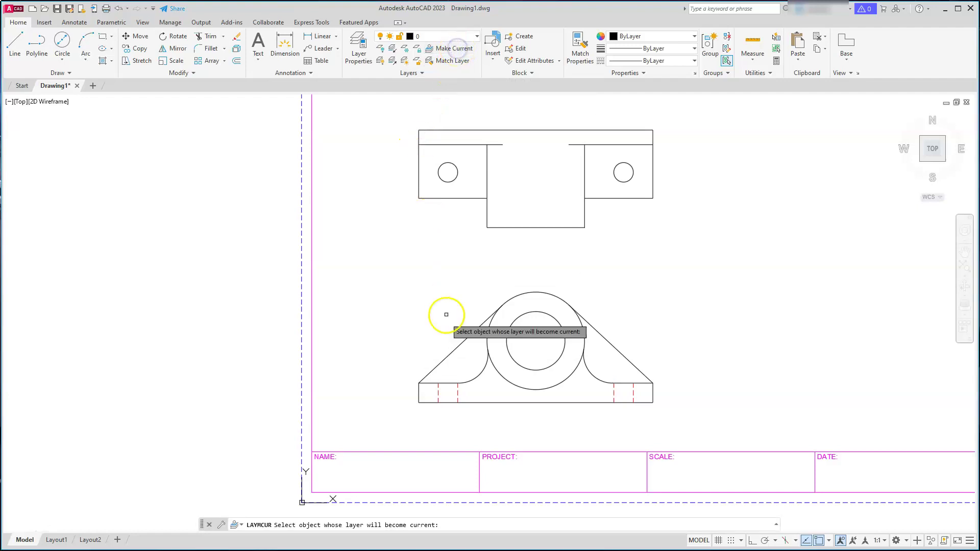
left_click(438, 393)
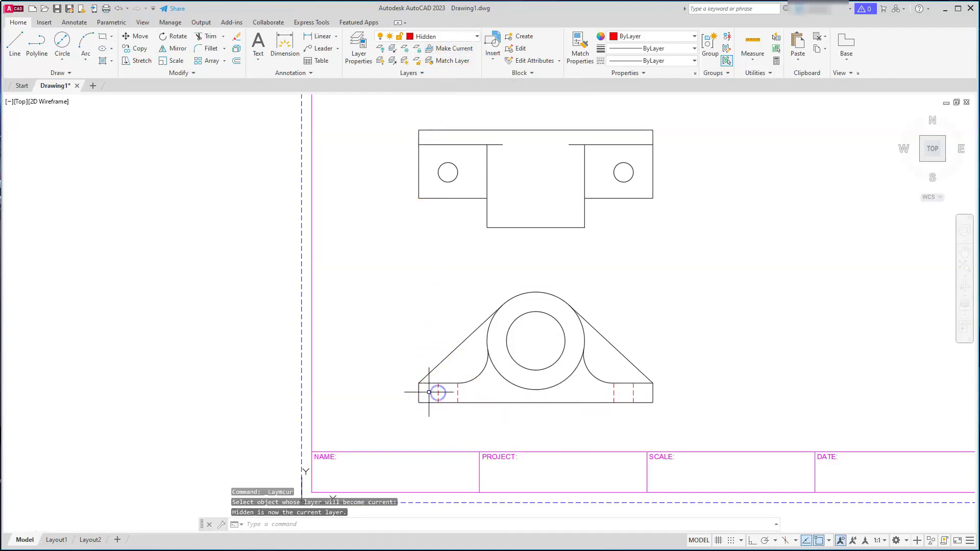
left_click(412, 324)
left_click(429, 317)
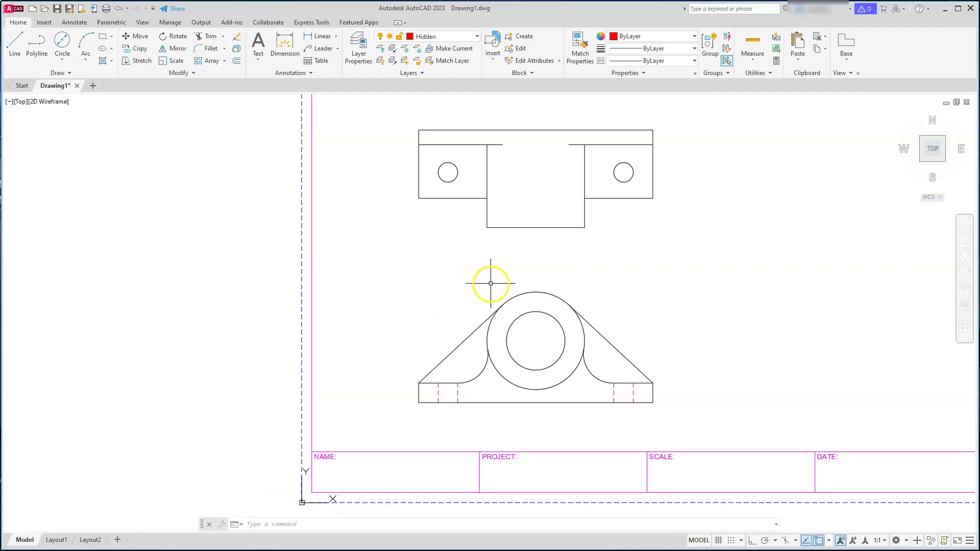
left_click(69, 72)
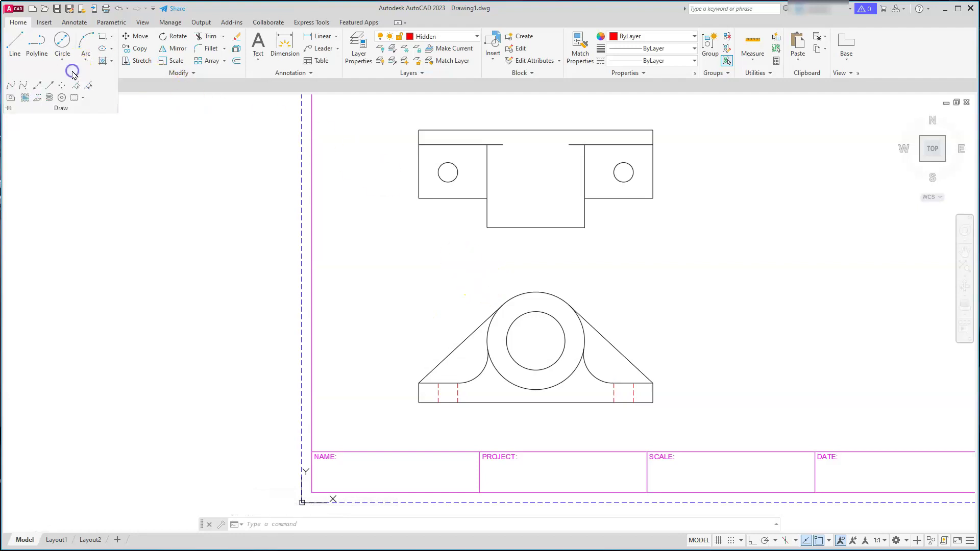
Draw two vertical construction lines through the bore's left and right edges
left_click(38, 89)
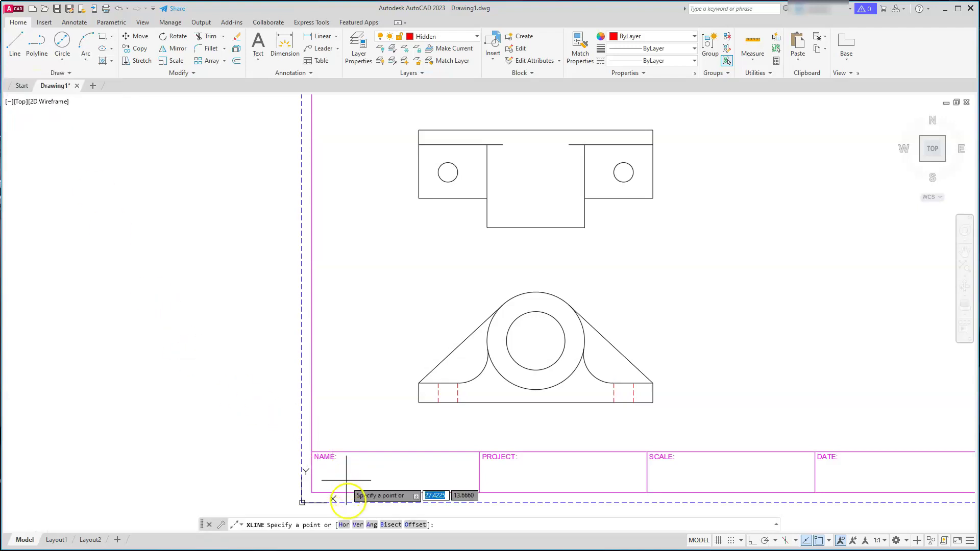
left_click(359, 525)
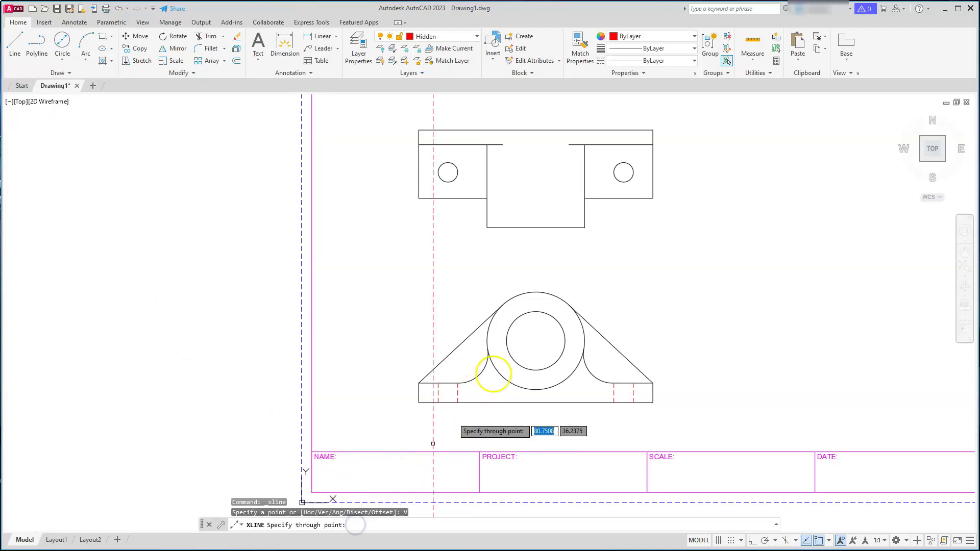
left_click(505, 345)
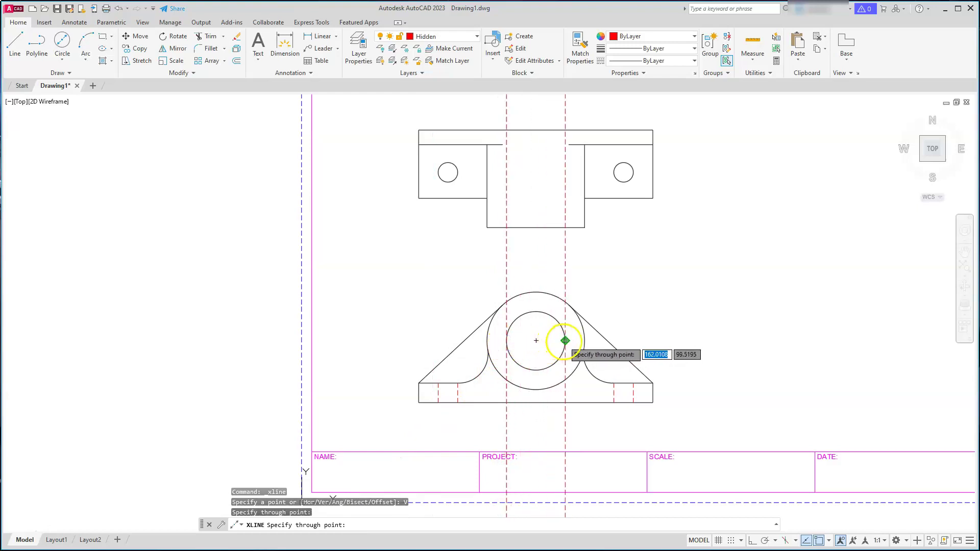
left_click(564, 341)
key("Escape")
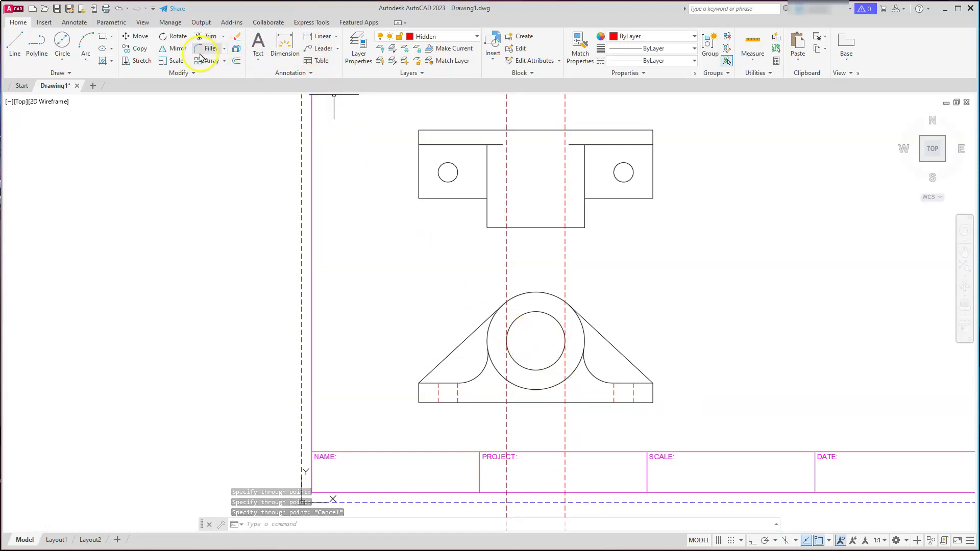
Start TRIM with the top view's top and bottom edges as cutting edges
left_click(199, 36)
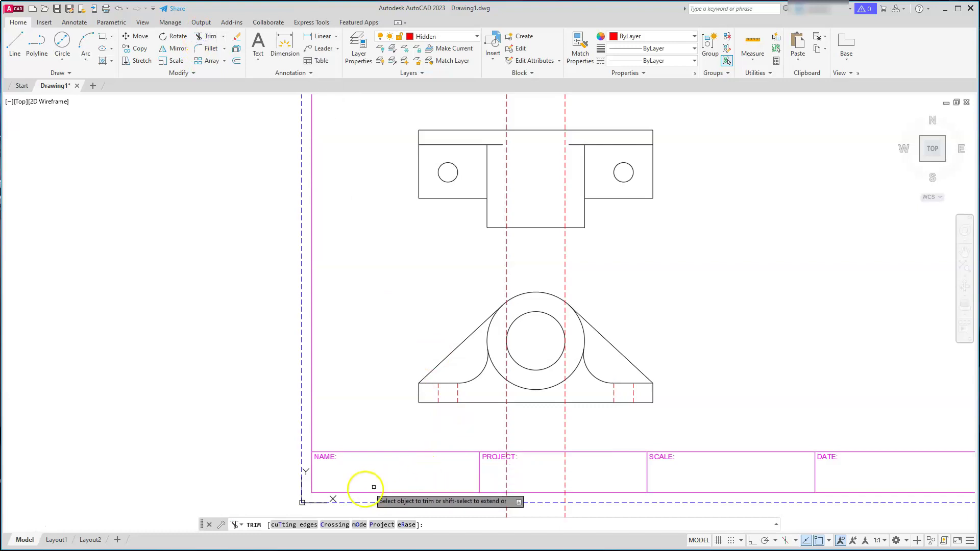
left_click(314, 525)
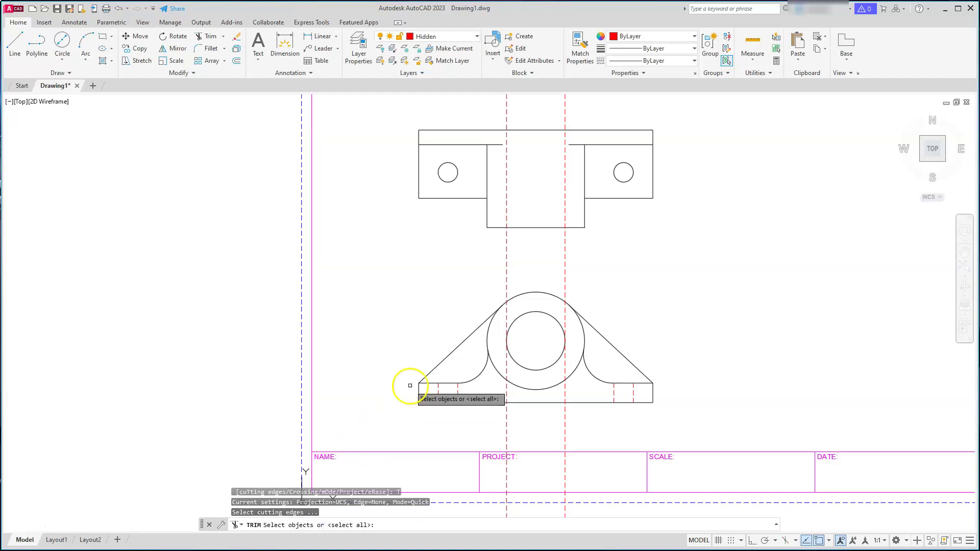
left_click(535, 228)
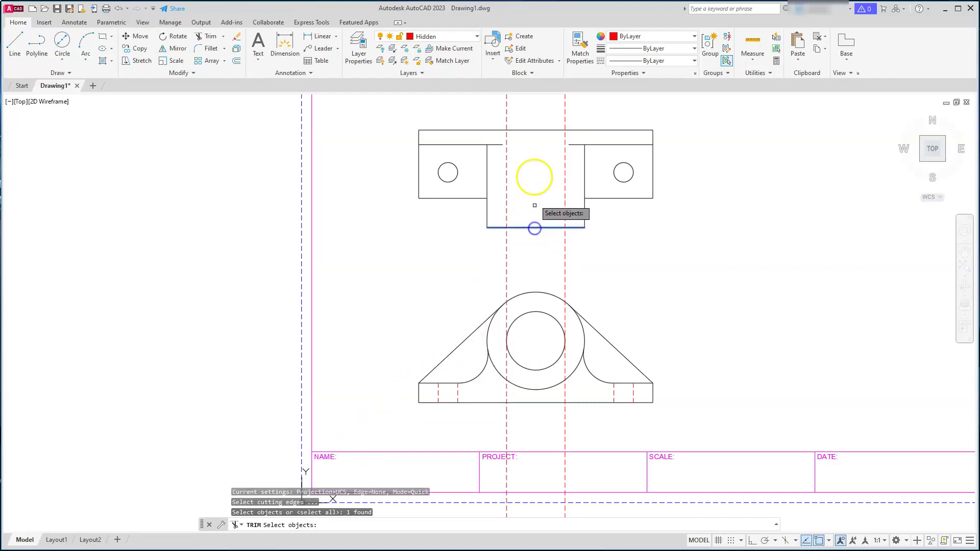
left_click(544, 131)
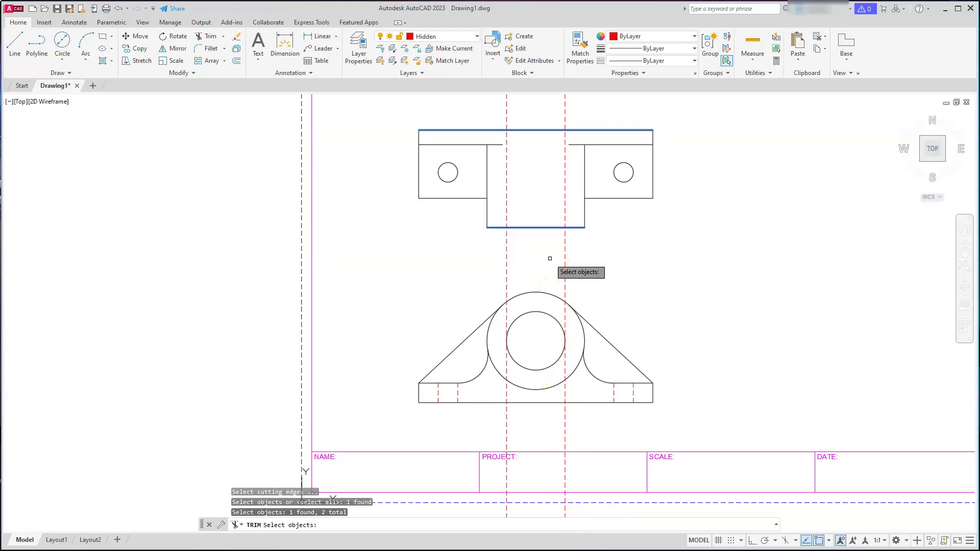
key("Return")
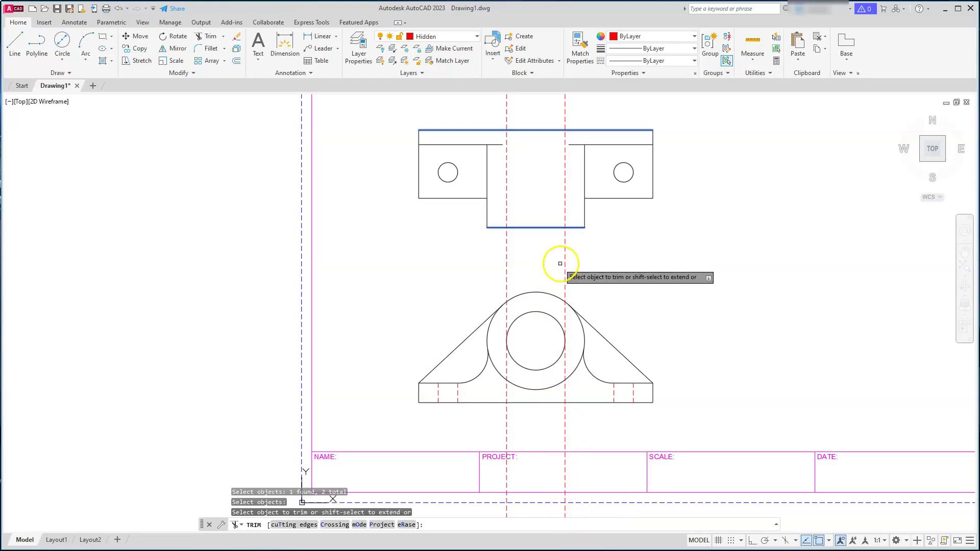
Fence-trim the construction lines between the views and above the top view
left_click(561, 261)
left_click(508, 269)
key("Return")
left_click(575, 99)
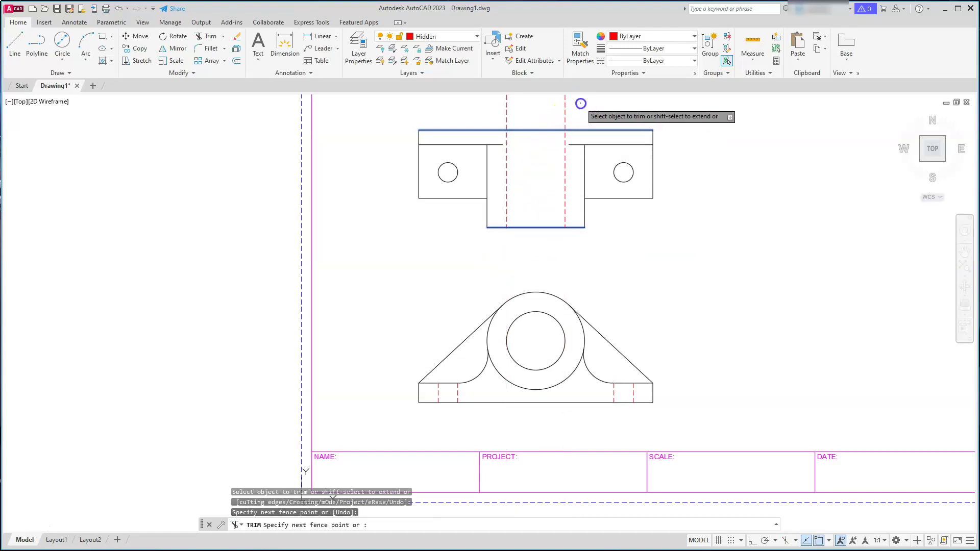
left_click(489, 98)
key("Return")
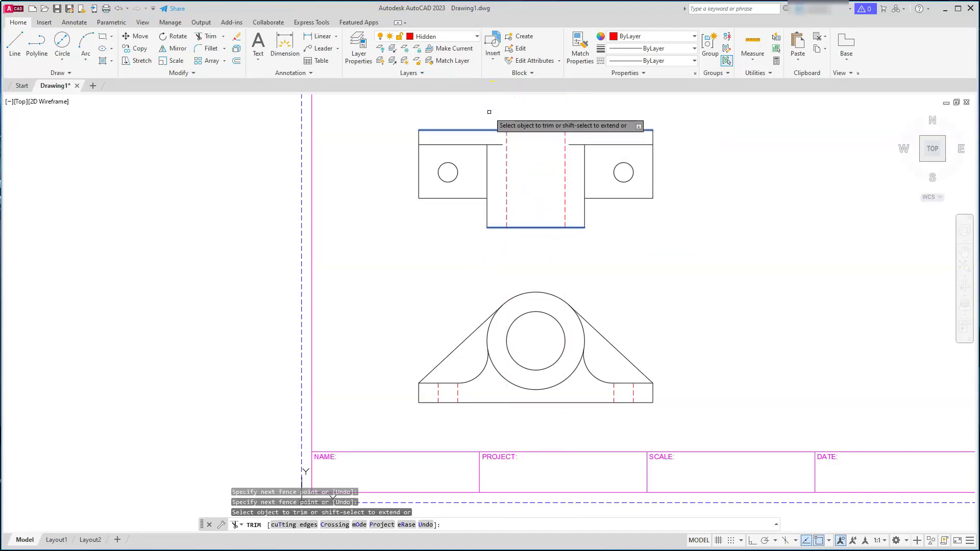
key("Return")
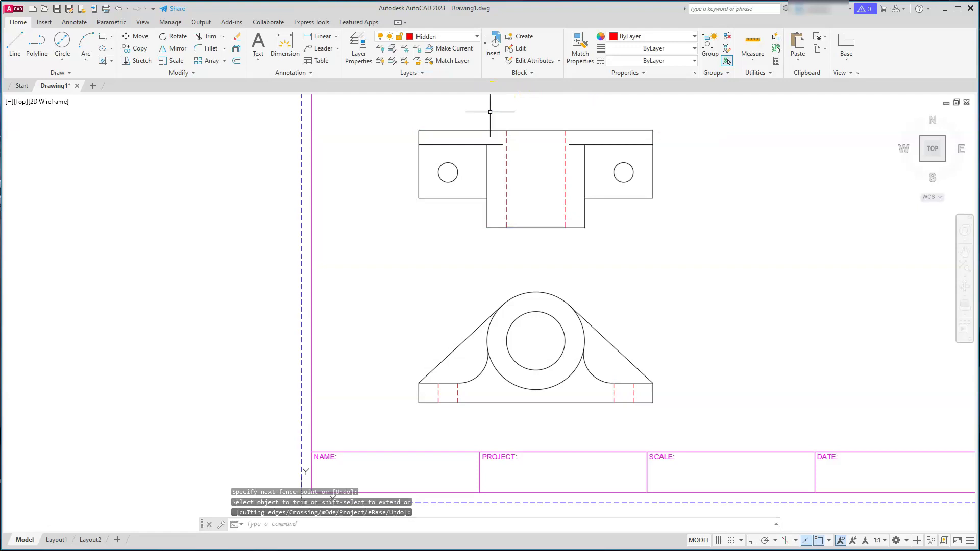
mouse_move(499, 313)
middle_mouse_down()
mouse_move(473, 315)
mouse_move(481, 344)
mouse_move(550, 347)
middle_mouse_up()
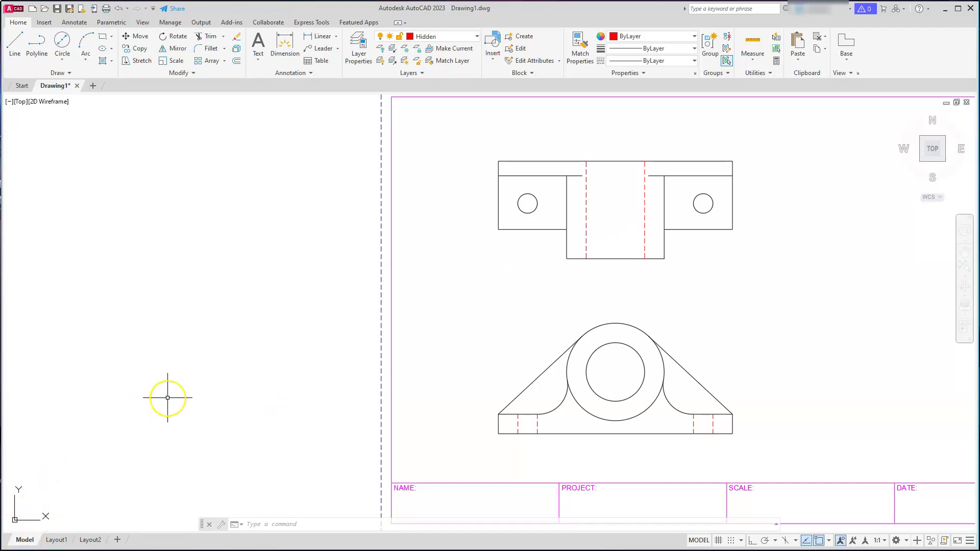
Set the CENTERLAYER variable to the center layer
left_click(72, 23)
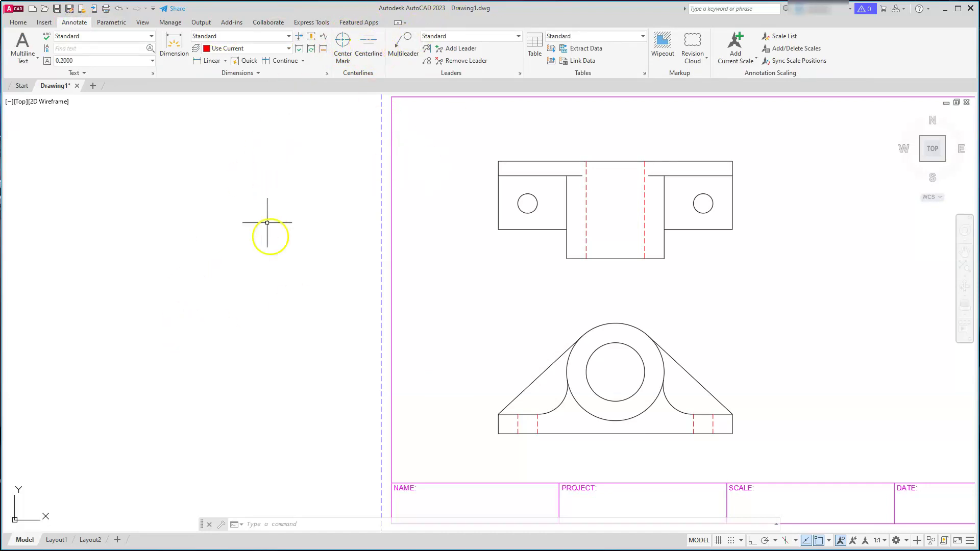
type("nte")
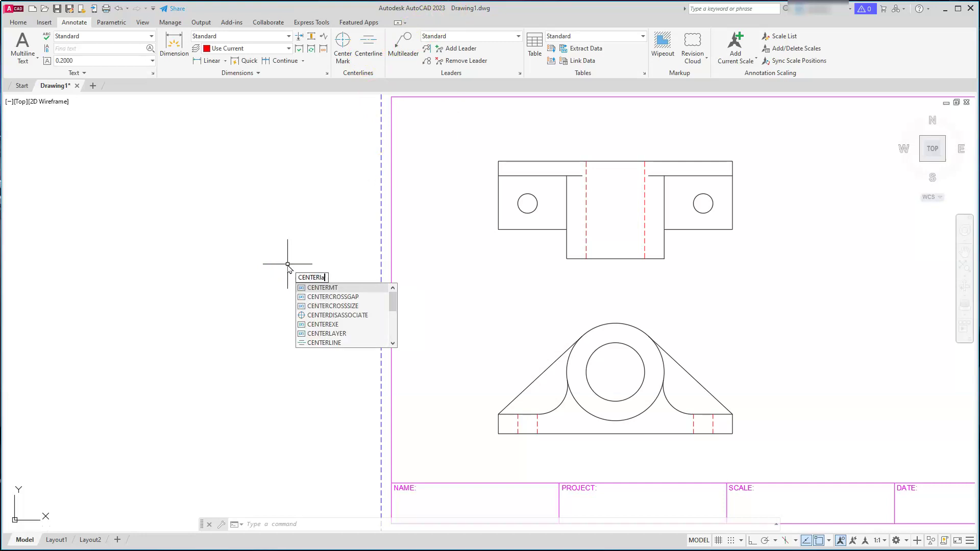
type("ter")
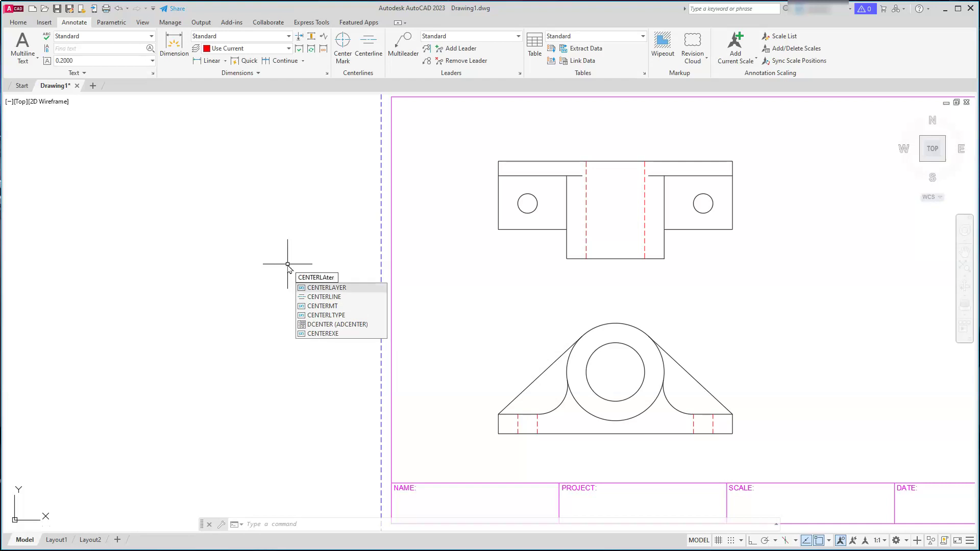
type("\\\\")
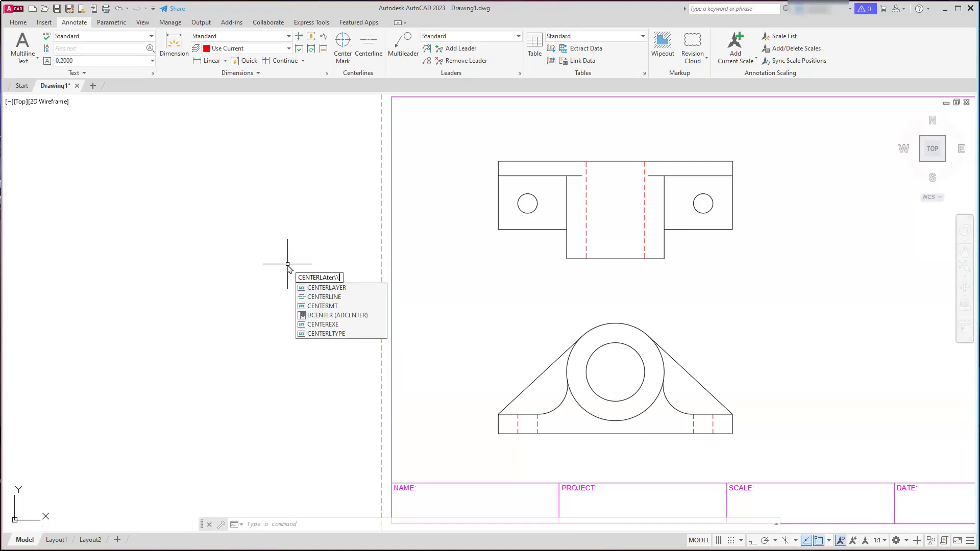
left_click(327, 288)
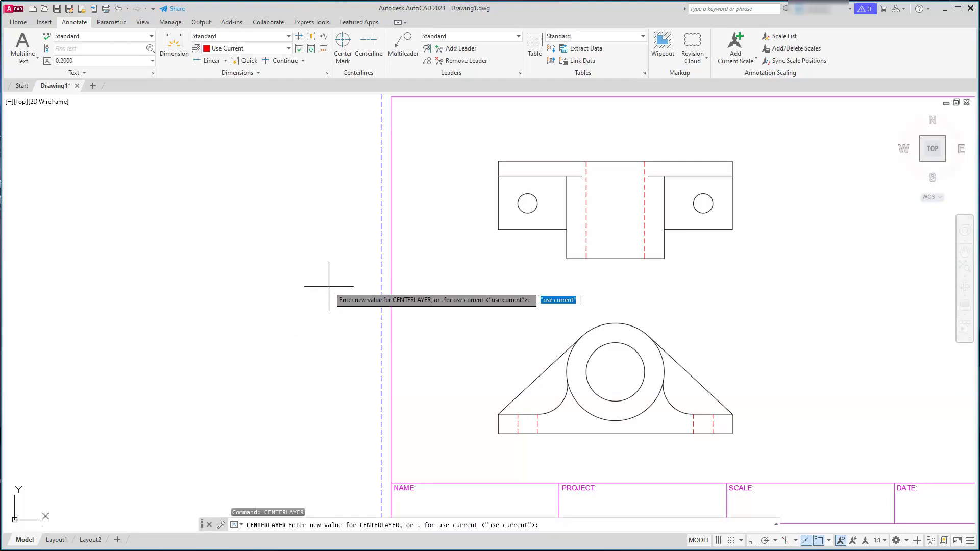
type("center")
key("Return")
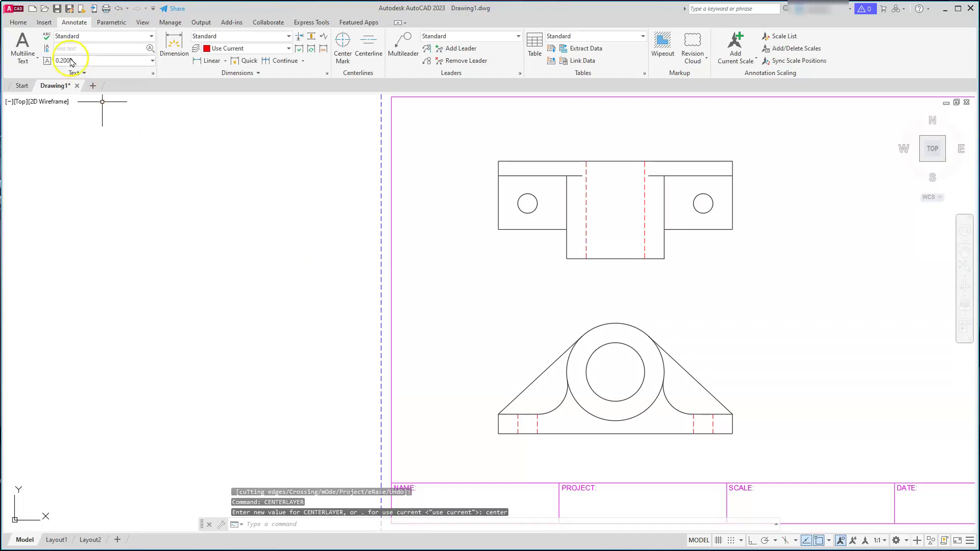
Make layer 0 current from the Home tab's Layer list, then return to Annotate
left_click(18, 22)
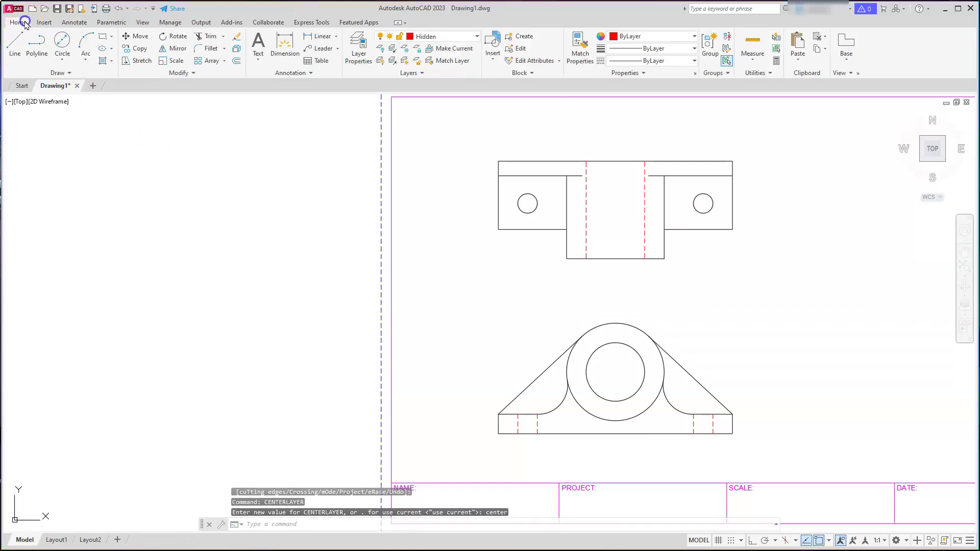
left_click(476, 37)
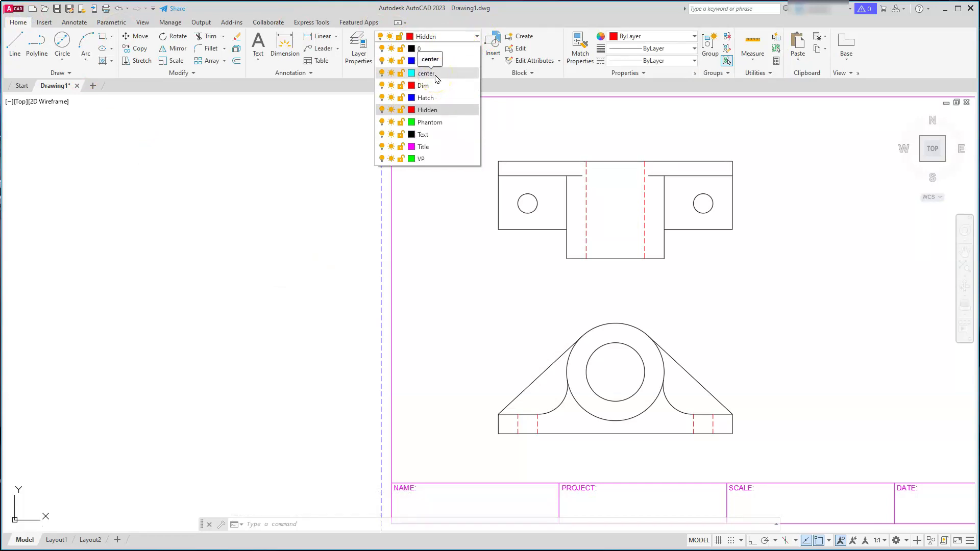
left_click(424, 49)
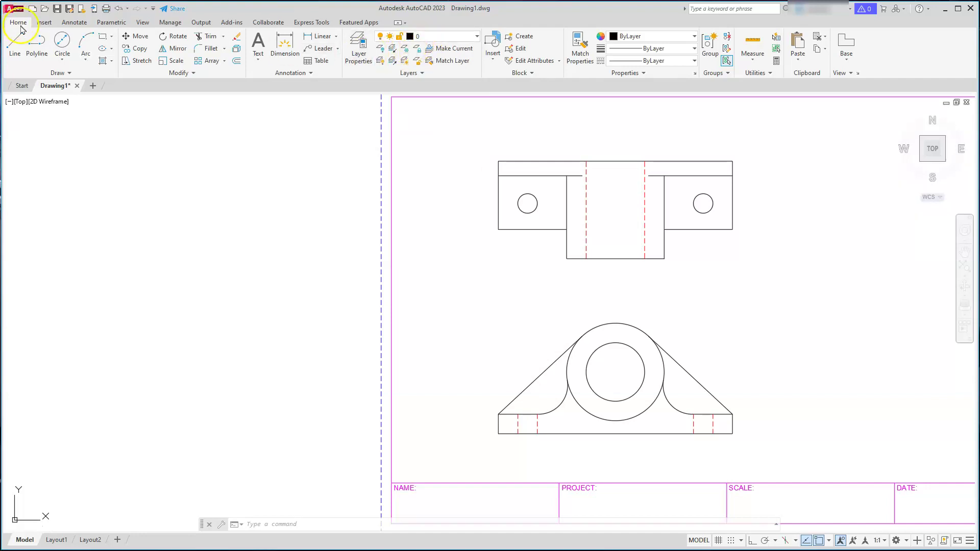
left_click(70, 23)
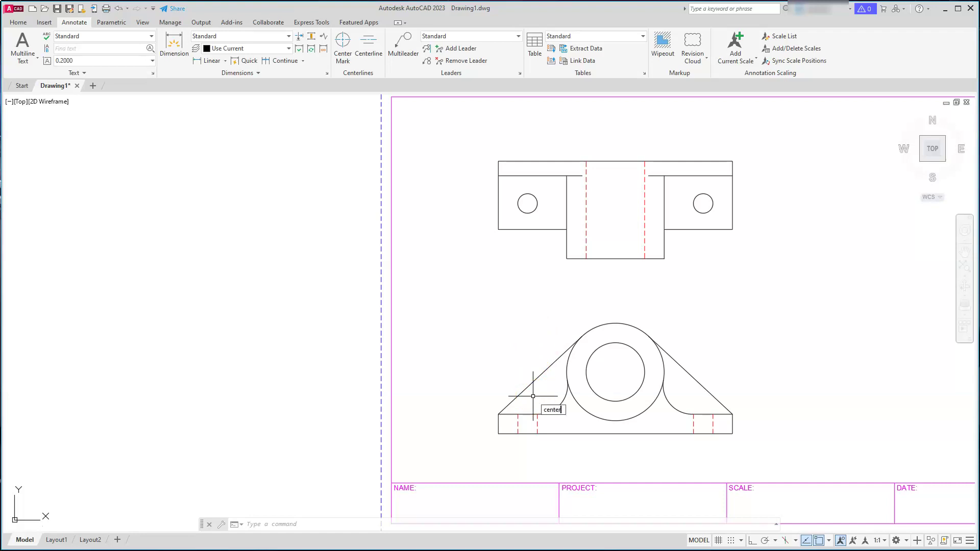
Set the CENTEREXE centerline extension to 3
type("ex")
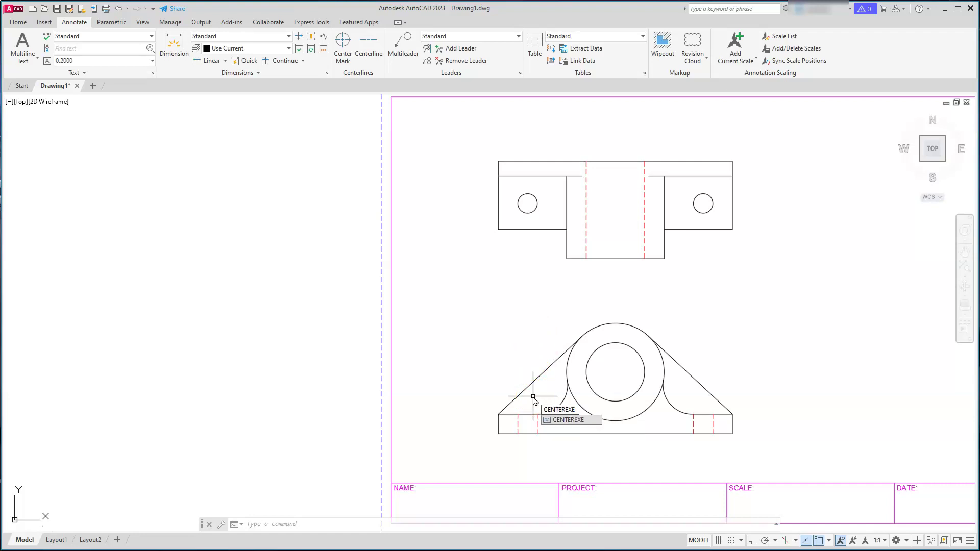
key("Return")
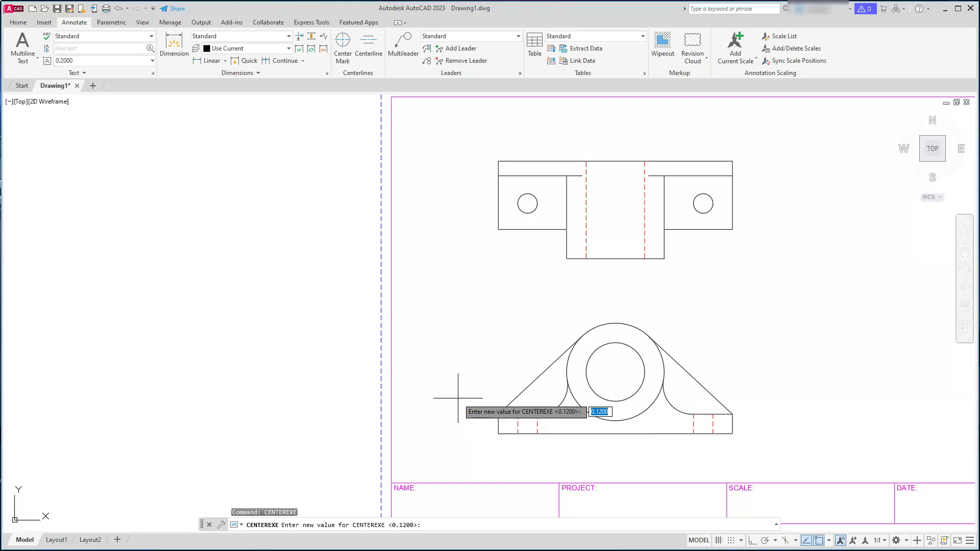
type("3")
key("Return")
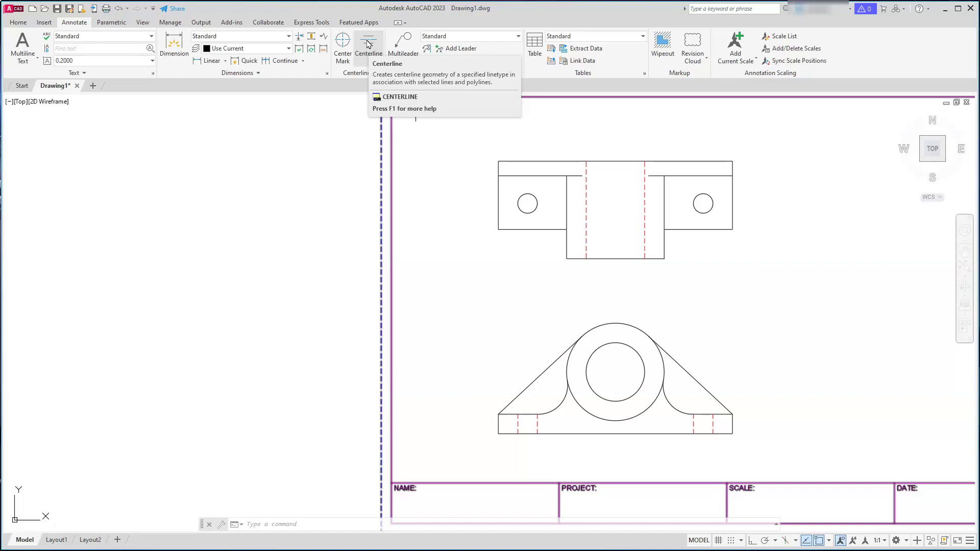
Add centerlines through the top view's bore and the front view's left and right bolt holes
left_click(367, 44)
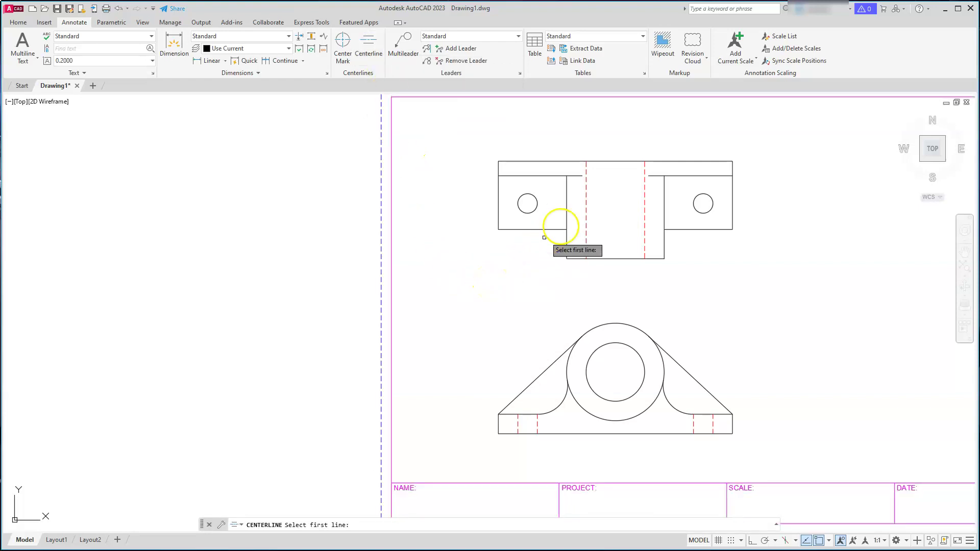
left_click(586, 240)
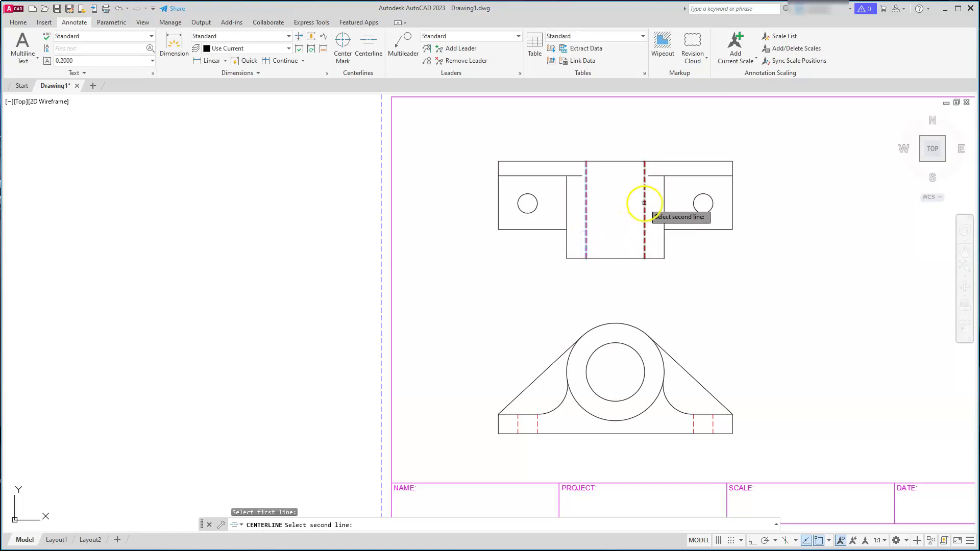
left_click(645, 203)
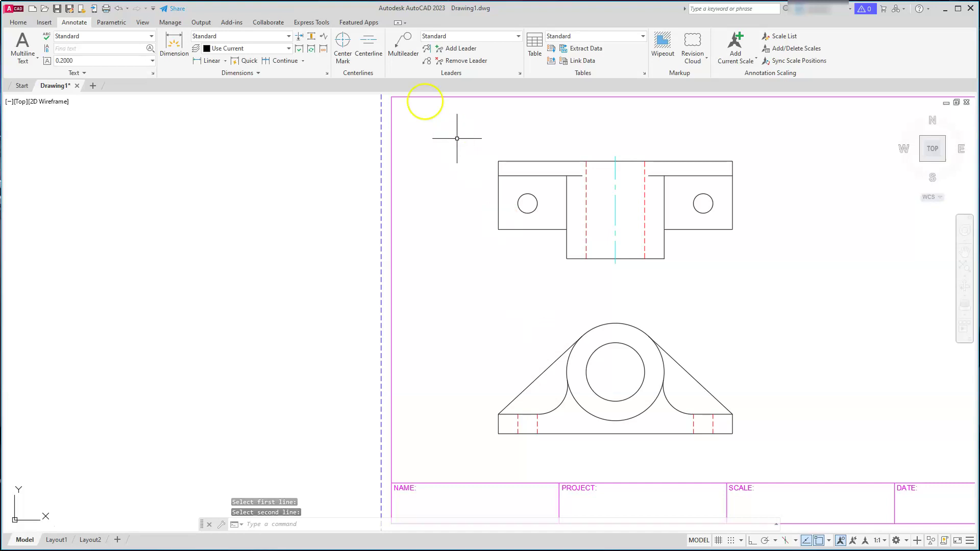
left_click(369, 46)
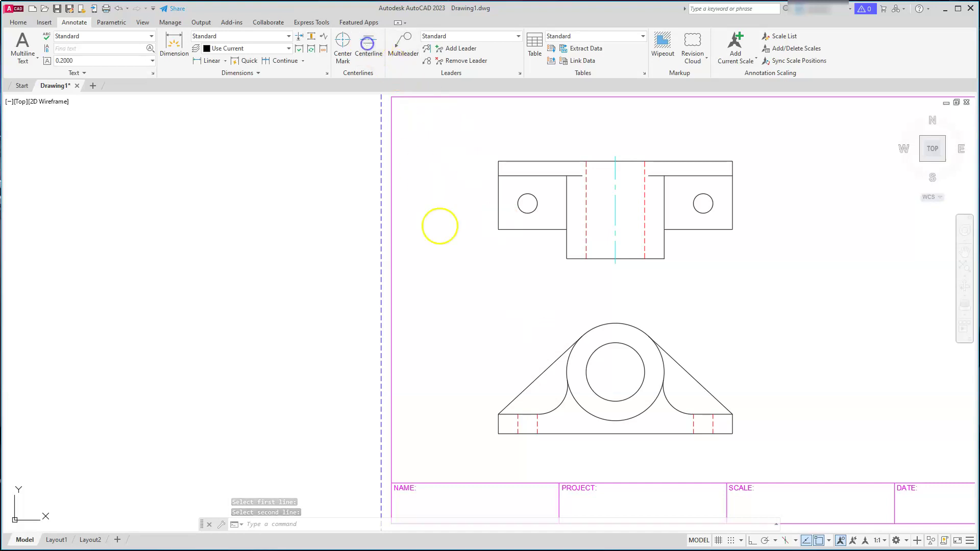
left_click(518, 424)
left_click(536, 425)
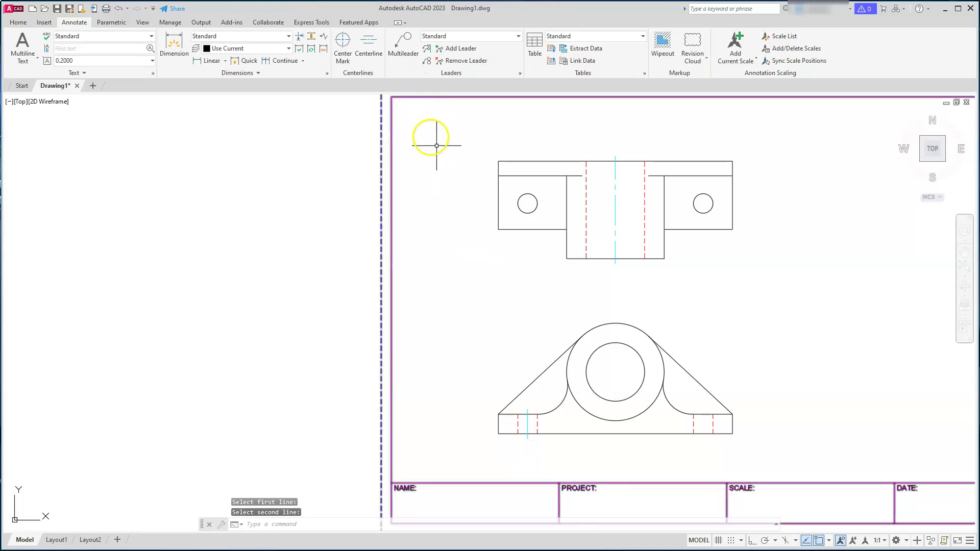
key("Return")
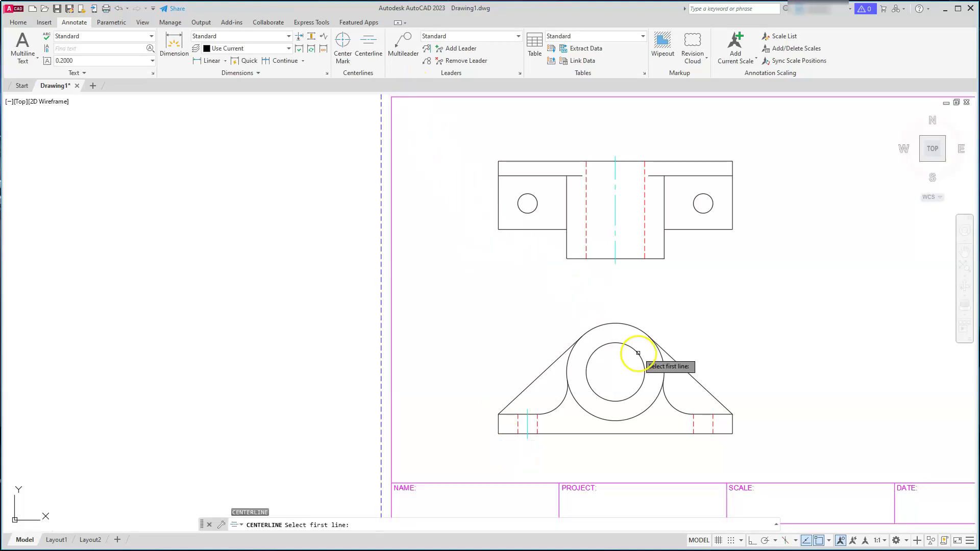
left_click(693, 425)
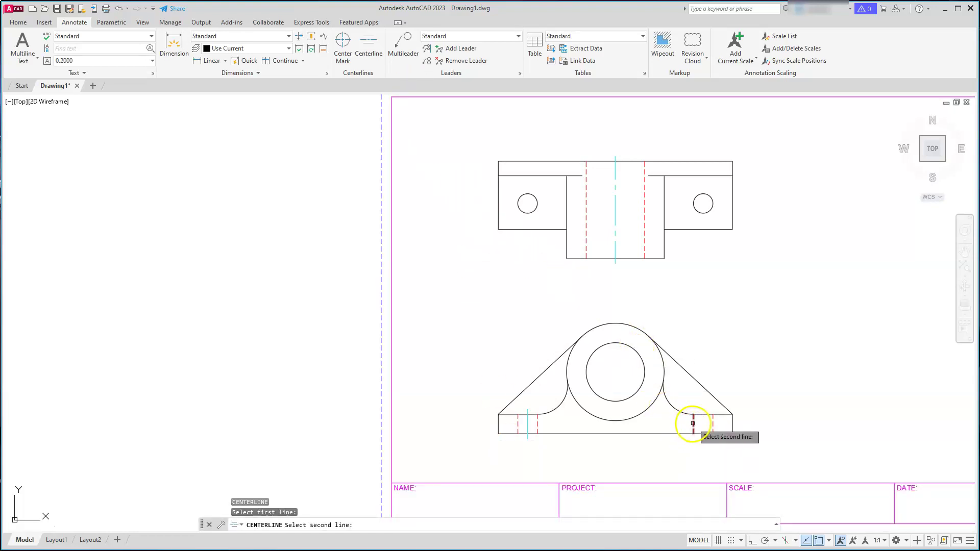
left_click(712, 426)
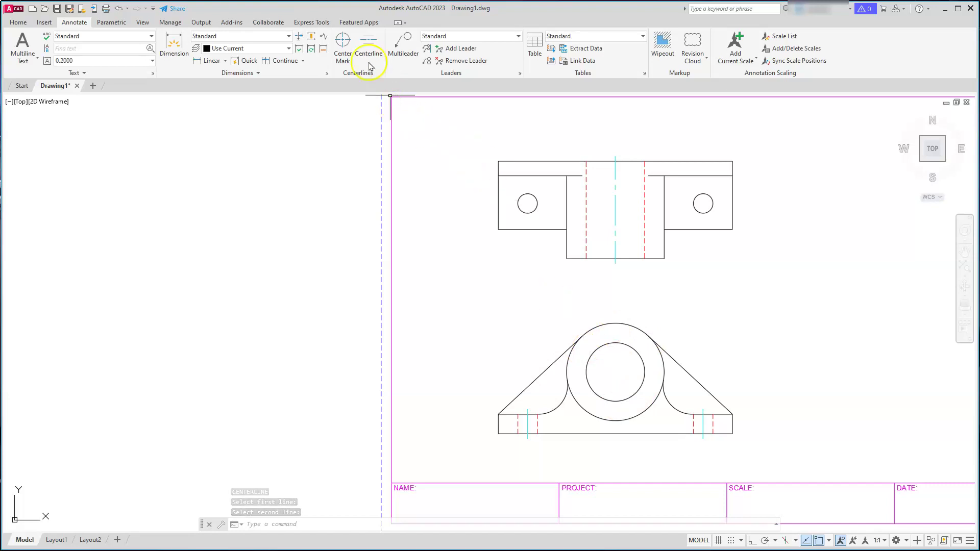
Place center marks on the front view's large circle and the top view's two small holes
left_click(346, 45)
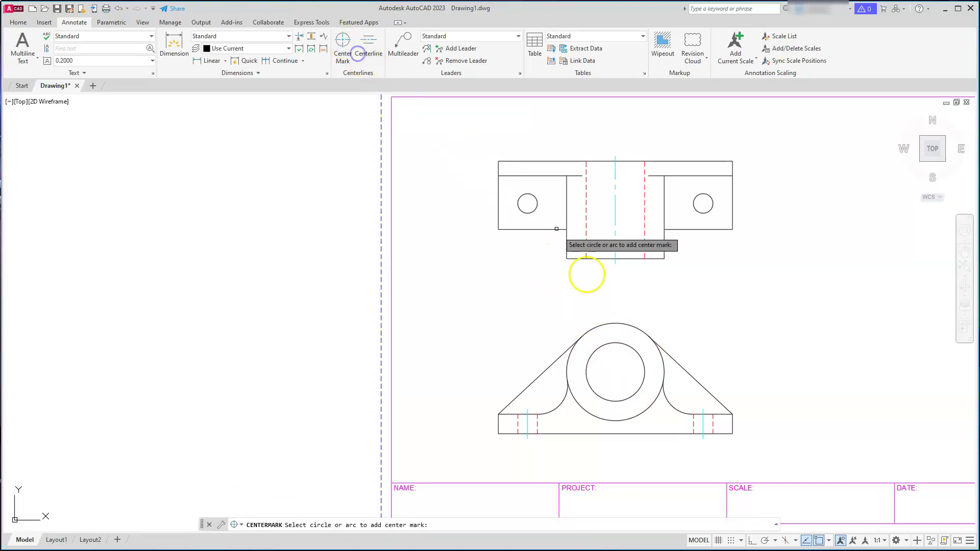
left_click(606, 325)
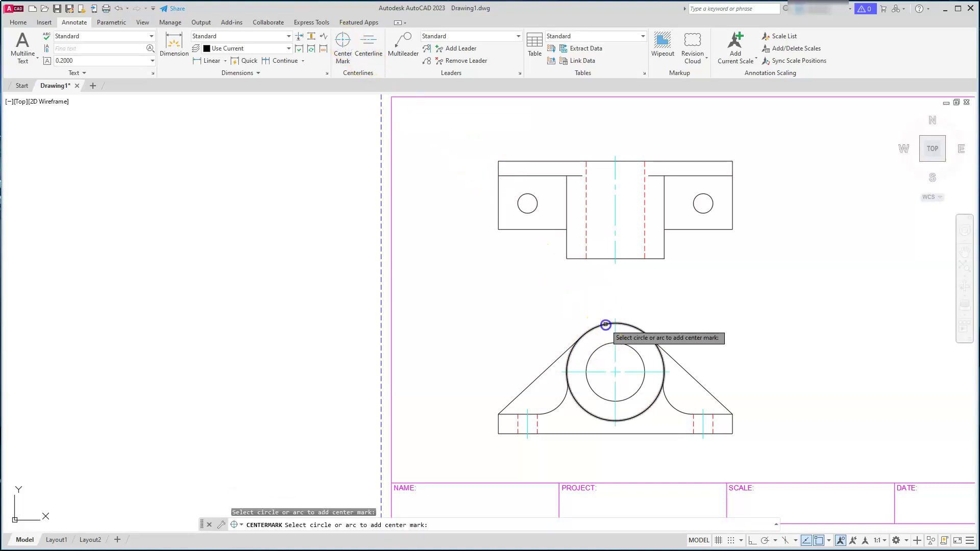
left_click(698, 210)
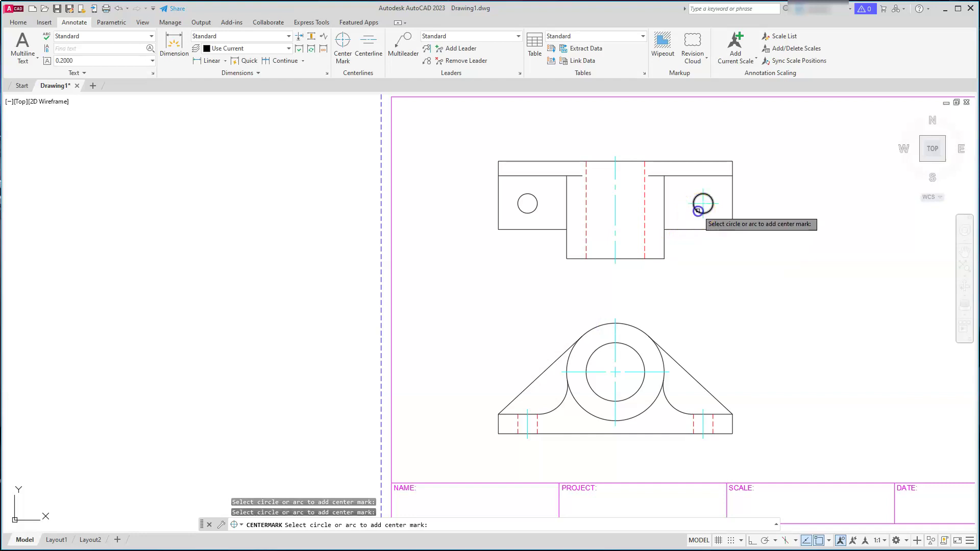
left_click(532, 213)
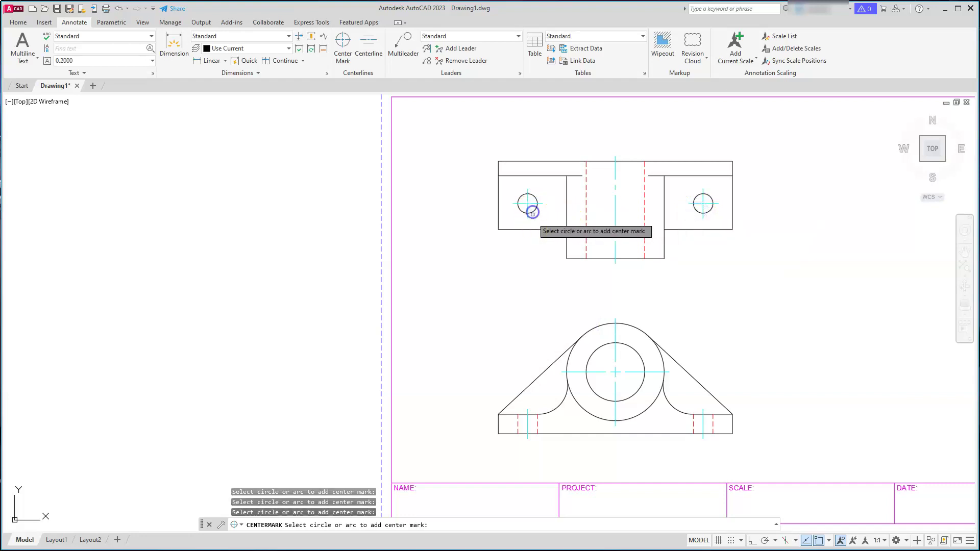
left_click(558, 298)
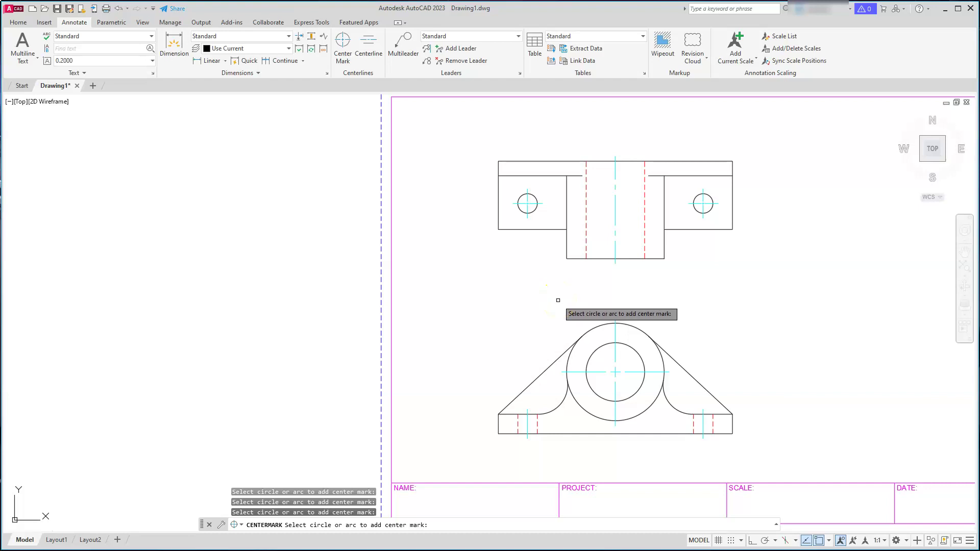
key("Escape")
key("Escape")
key("Escape")
left_click(602, 371)
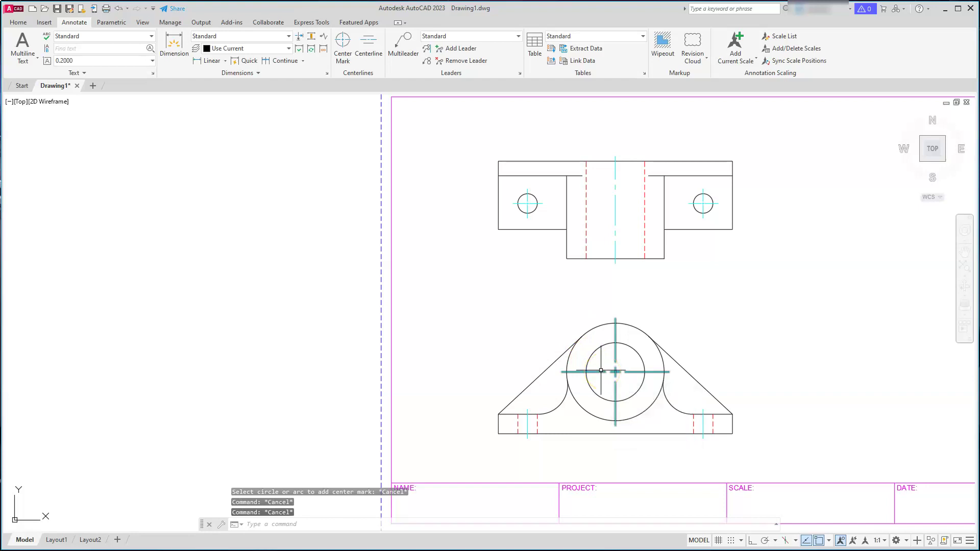
left_click(482, 322)
left_click(311, 203)
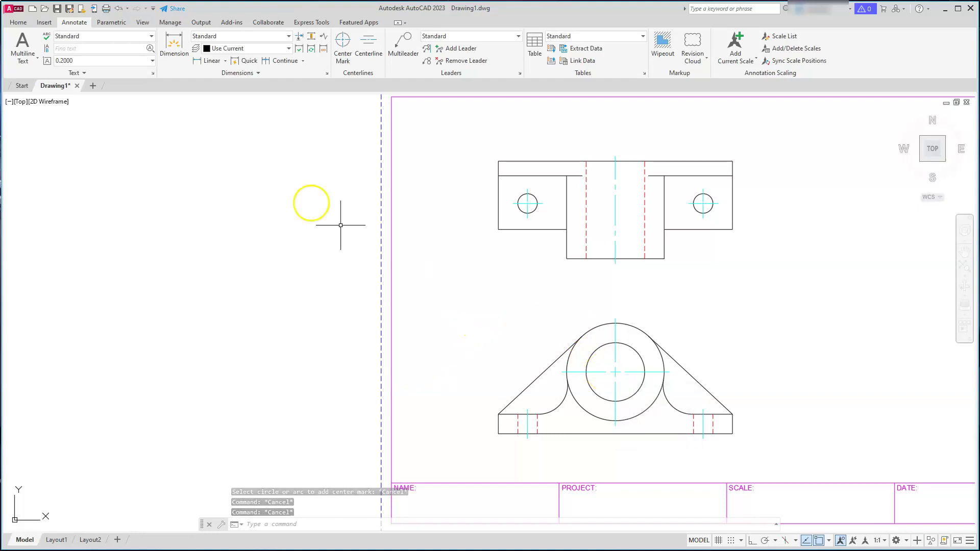
left_click(19, 23)
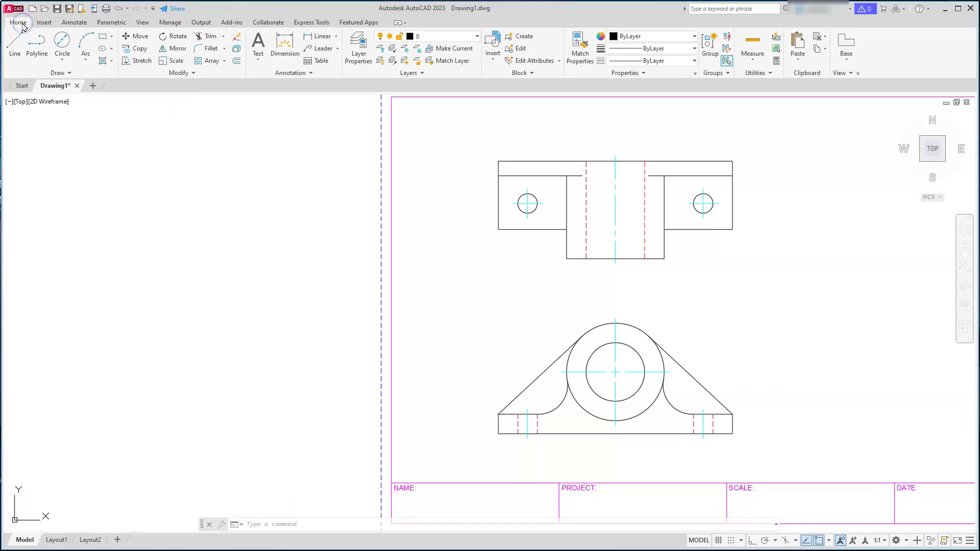
Change the center layer's colour to blue in Layer Properties
left_click(364, 40)
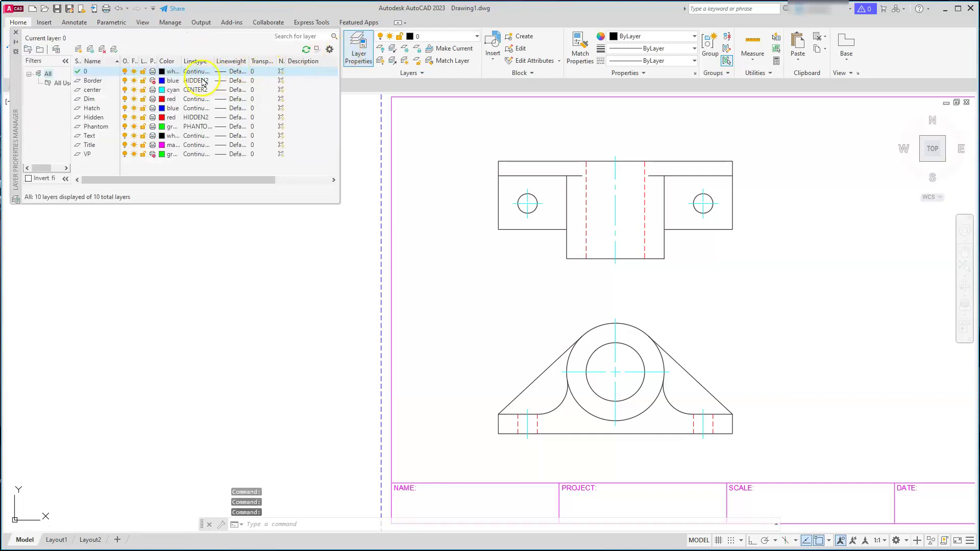
left_click(166, 92)
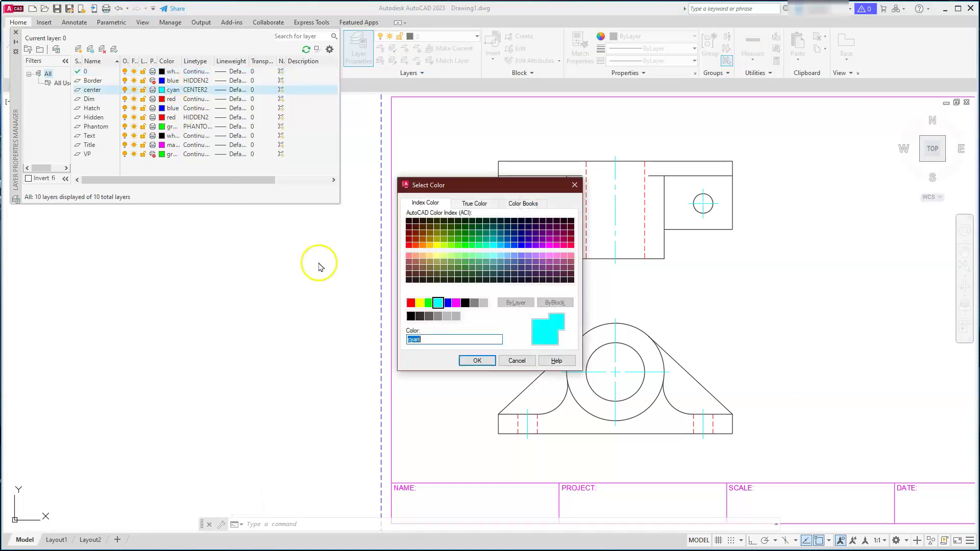
left_click(448, 303)
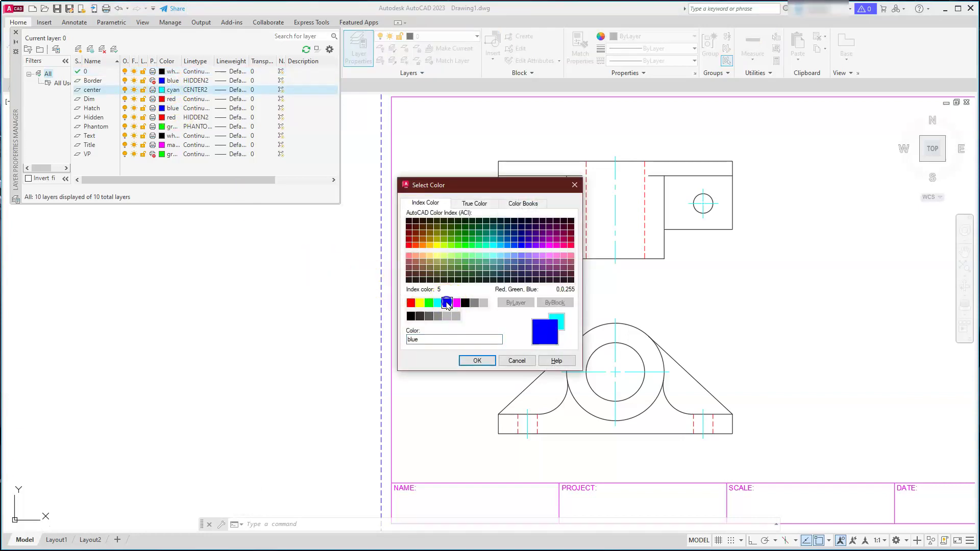
left_click(477, 360)
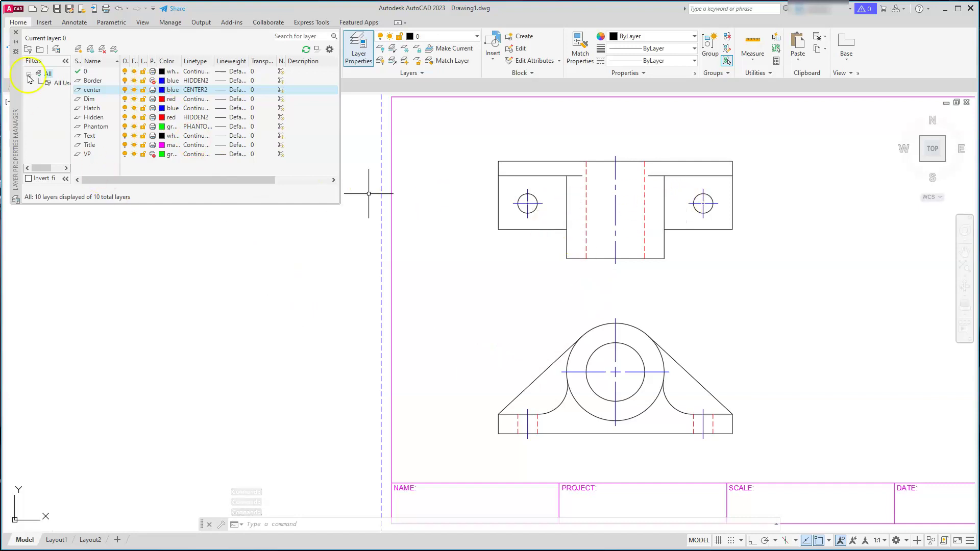
left_click(16, 32)
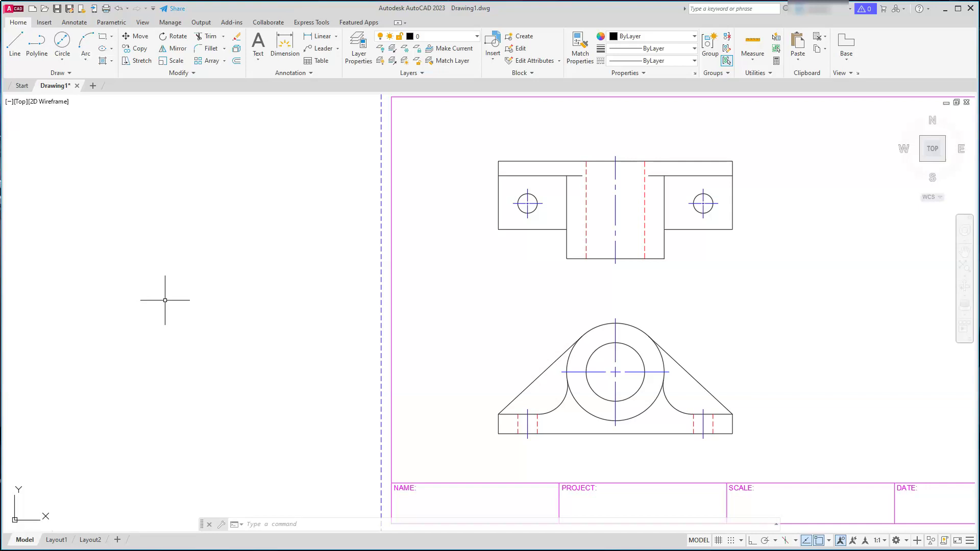
Zoom and pan to centre the title block, then select the border
scroll(307, 444, "down", 3)
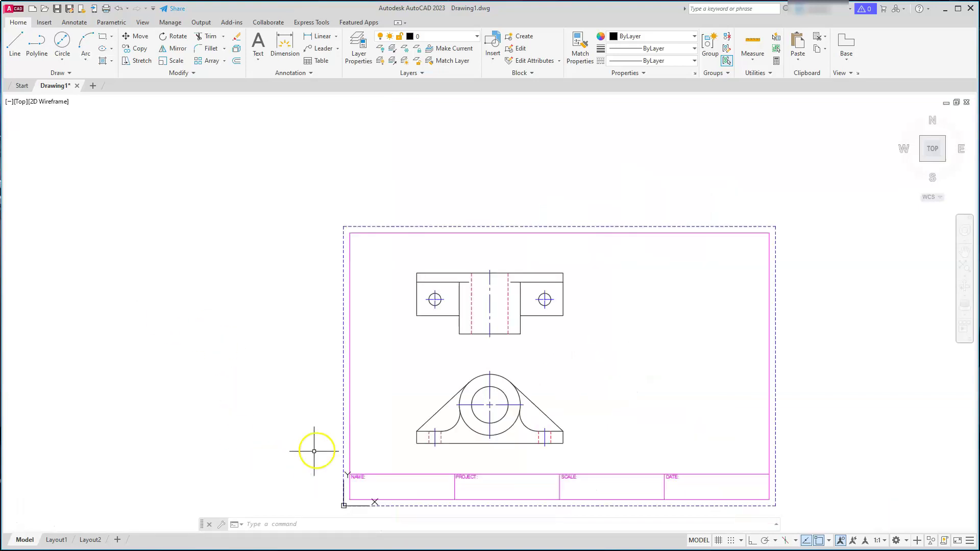
middle_click_drag(339, 459, 440, 413)
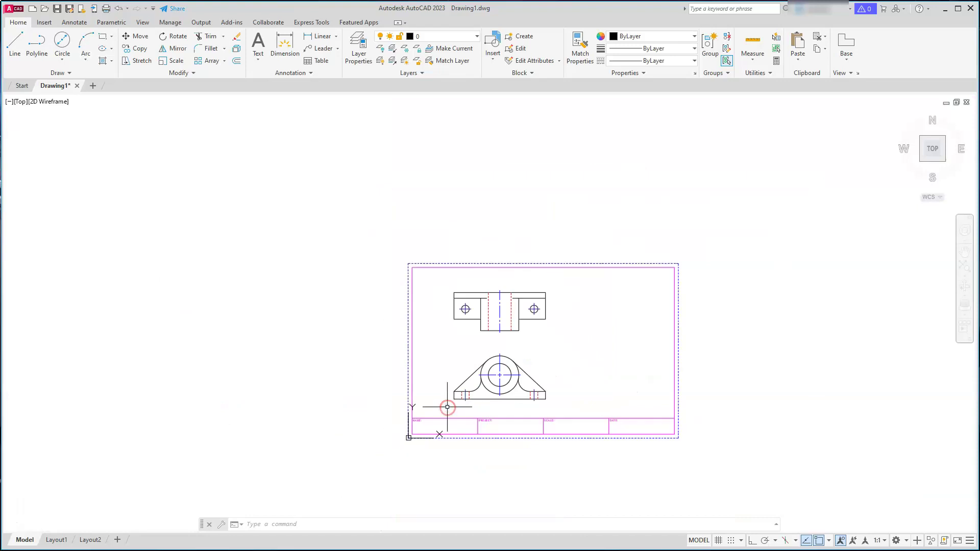
scroll(445, 423, "up", 2)
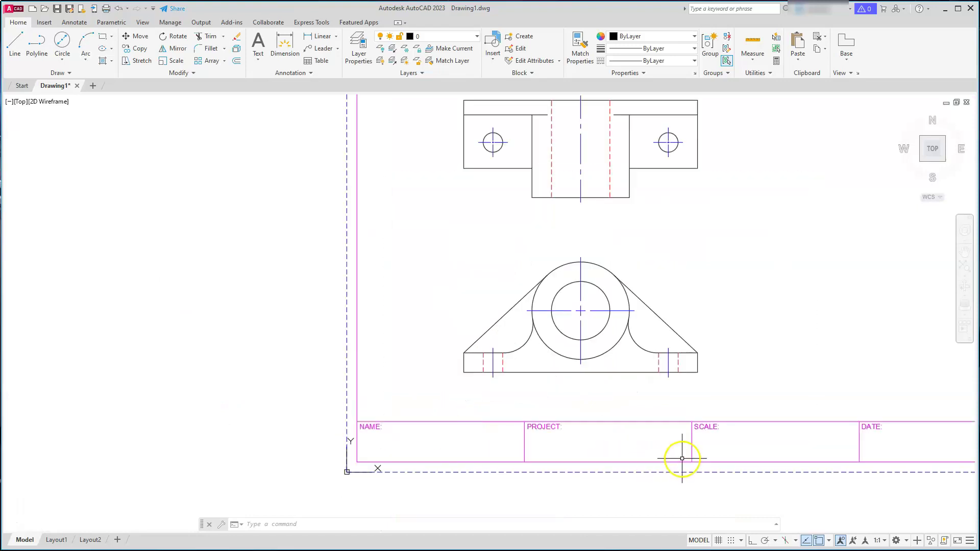
left_click(712, 428)
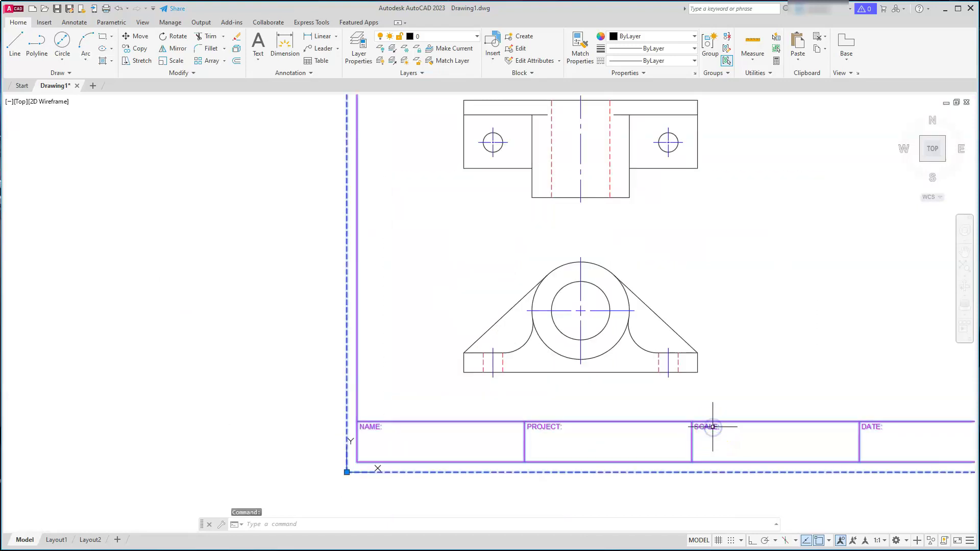
Enter BEARING as PROJECT and 1:25 as SCALE in the title block's attribute properties
right_click(713, 427)
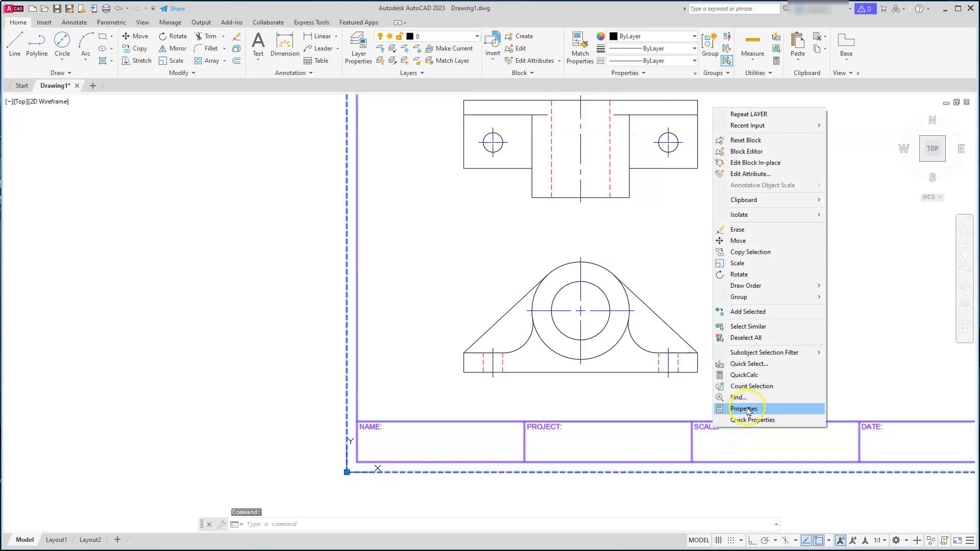
left_click(744, 409)
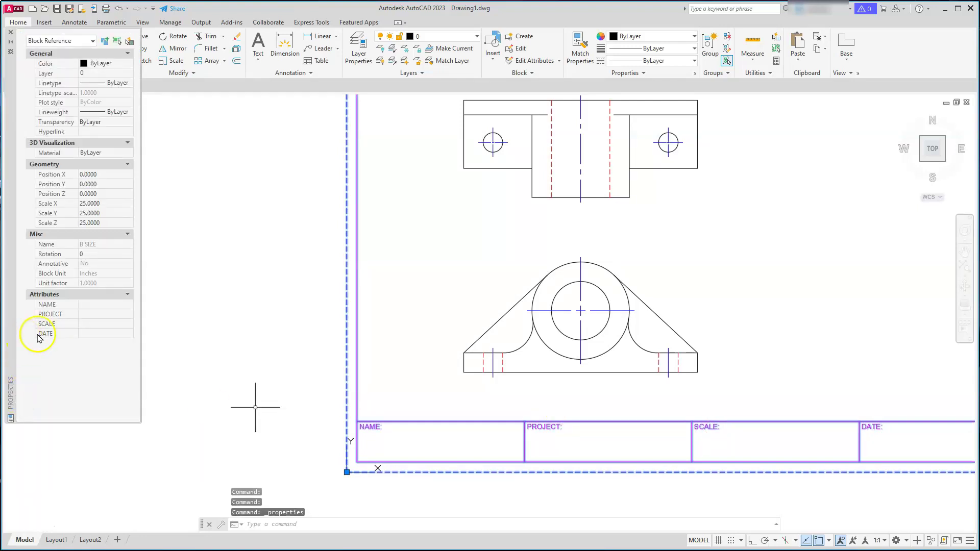
left_click(97, 303)
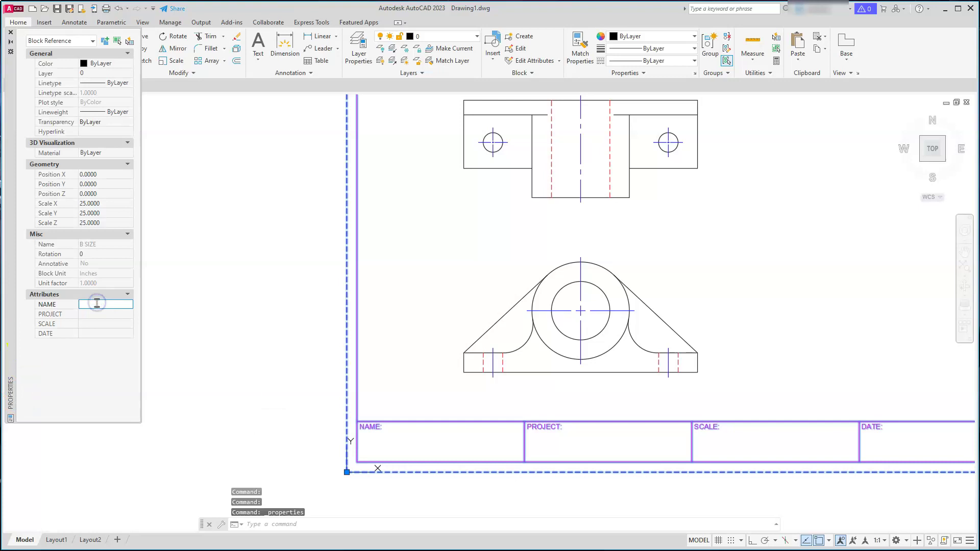
left_click(94, 315)
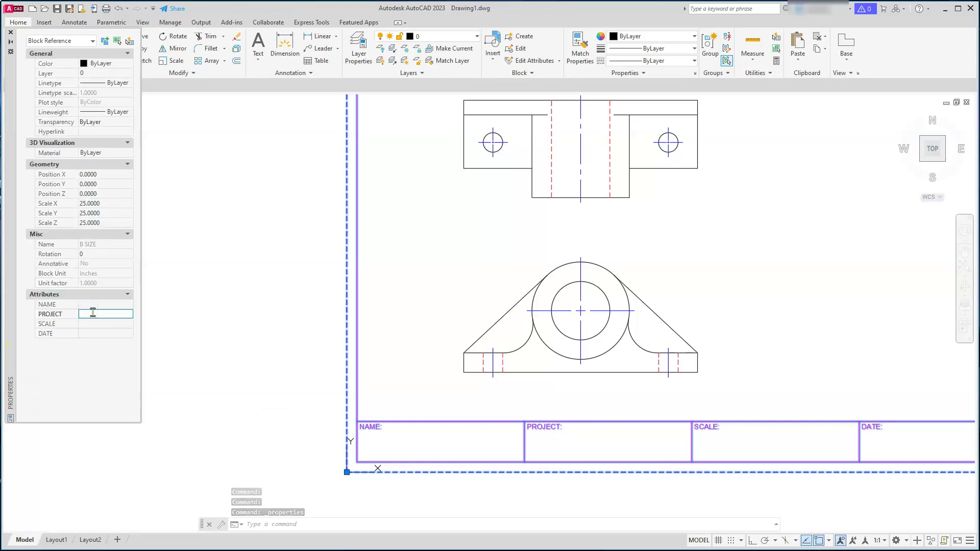
type("b")
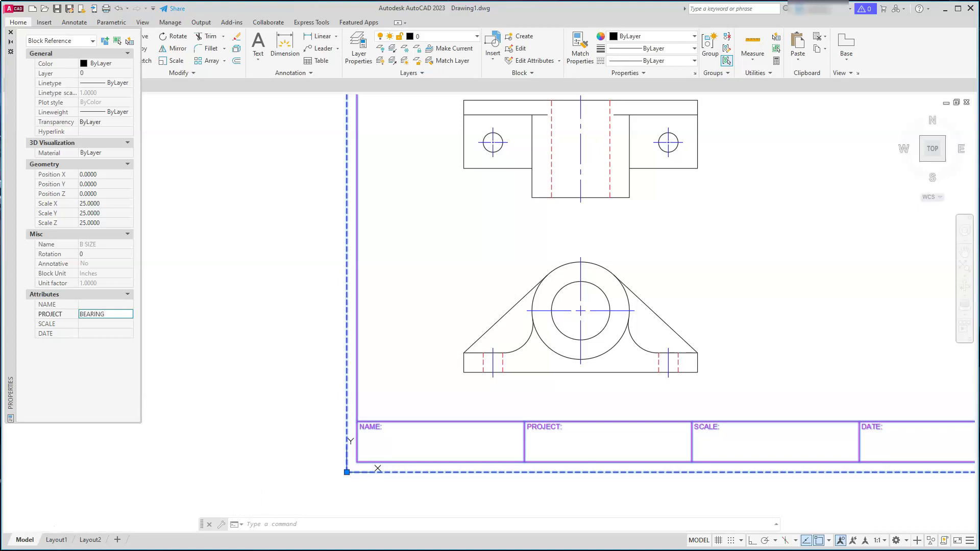
left_click(92, 325)
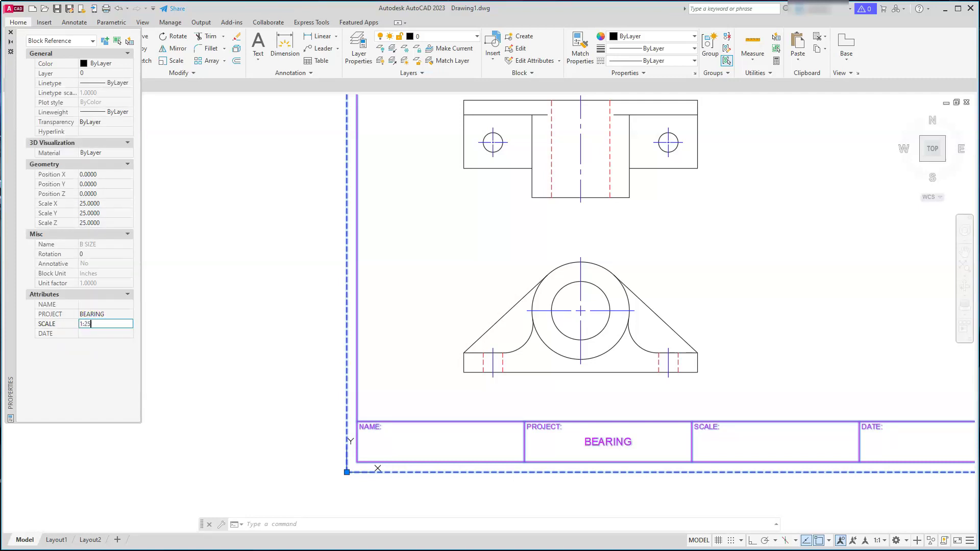
type("1:25")
key("Return")
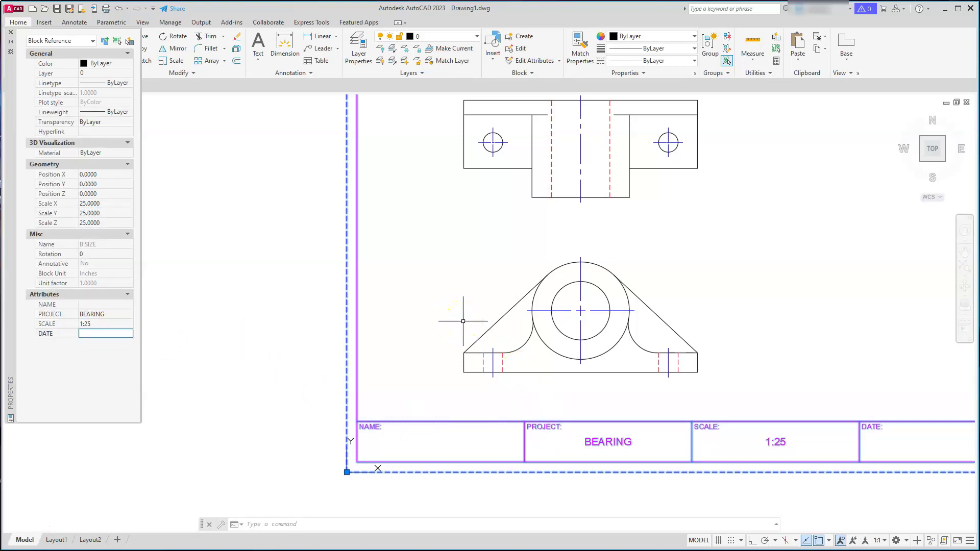
key("Escape")
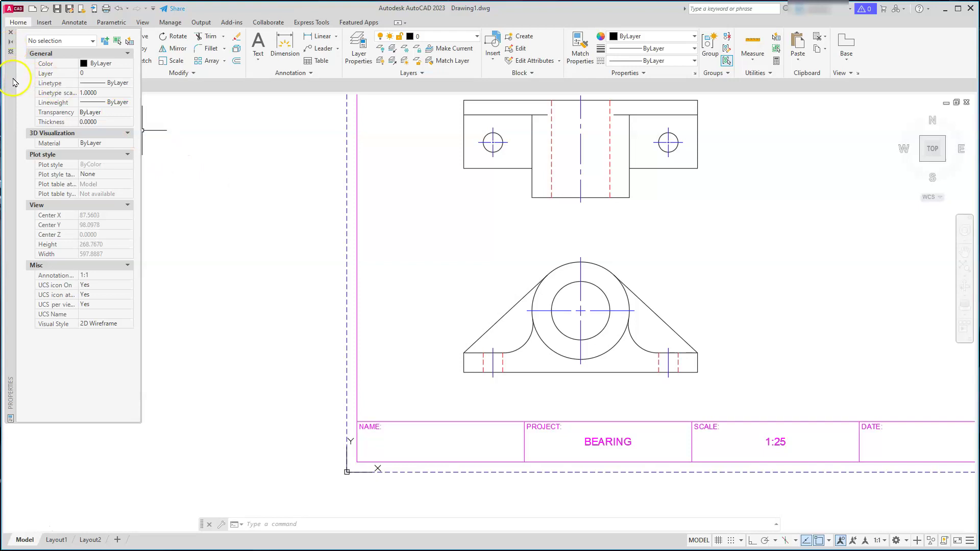
key("ctrl+1")
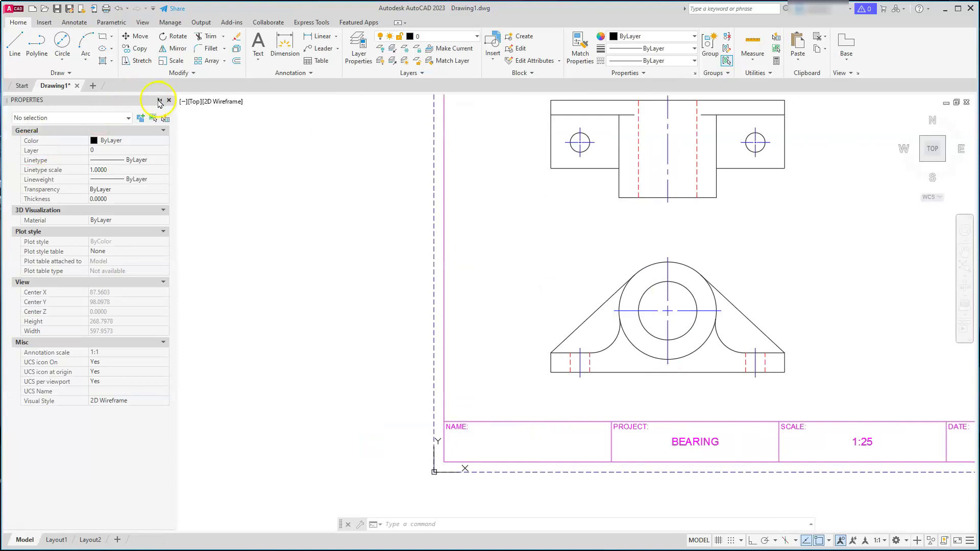
Auto-hide Properties, set the Dim Layer Override to Dim, and launch DIMSTYLE
left_click(159, 102)
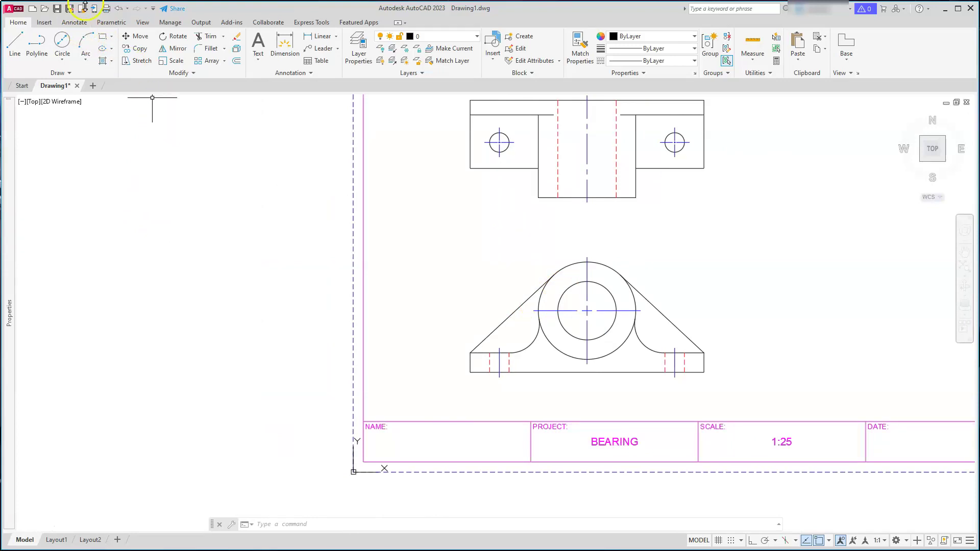
left_click(76, 23)
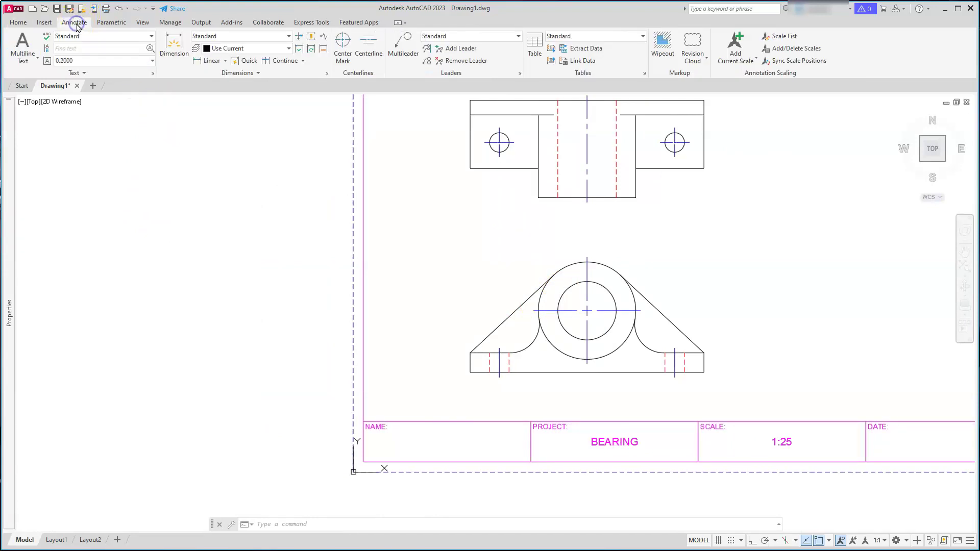
left_click(173, 40)
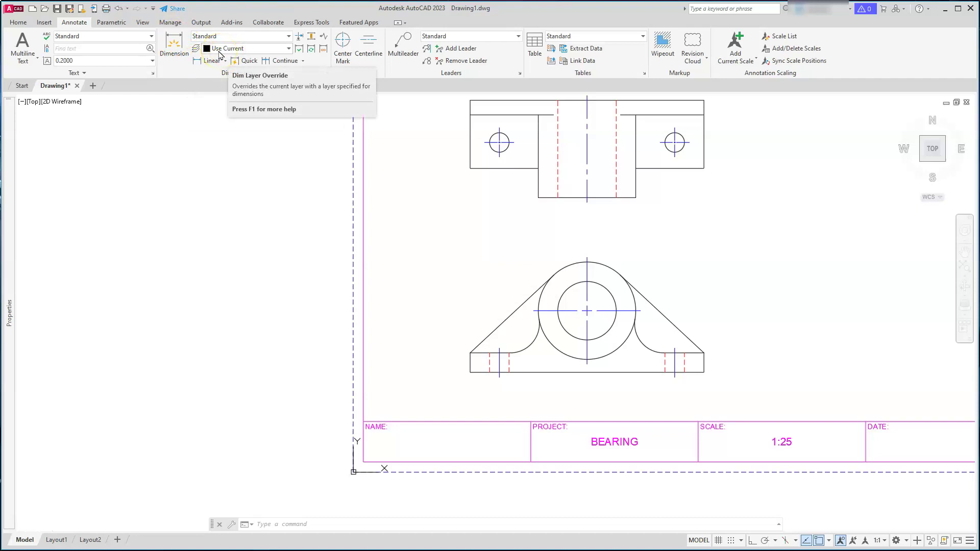
left_click(289, 50)
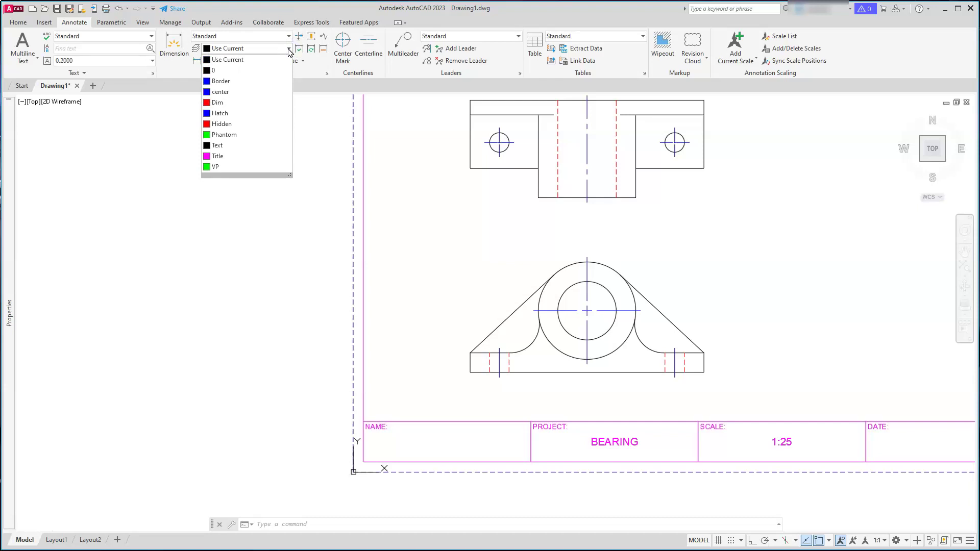
left_click(243, 103)
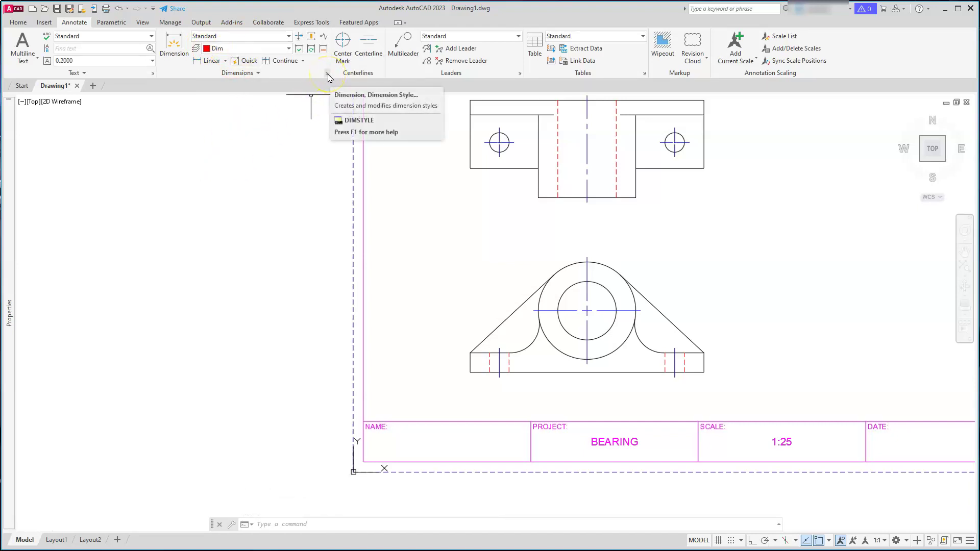
left_click(328, 74)
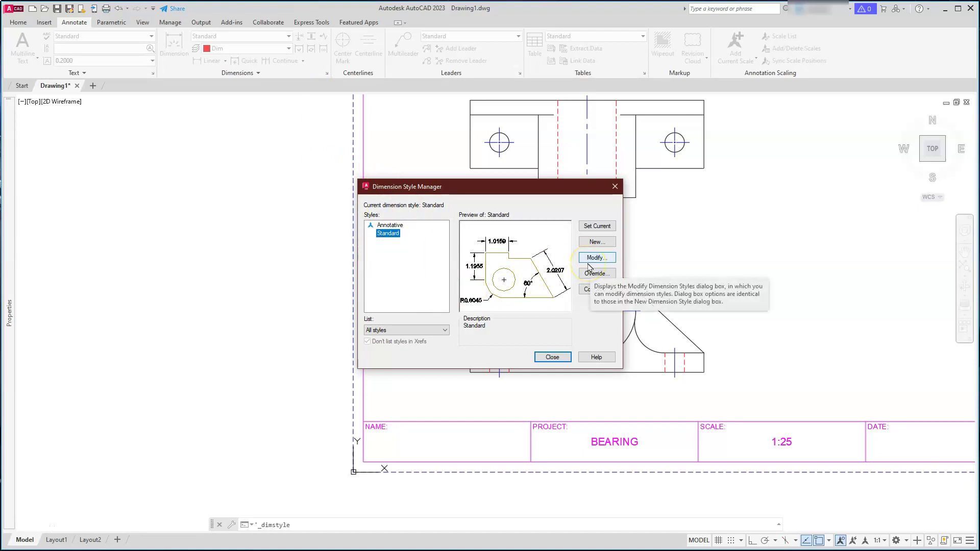
In the Standard dimension style, turn off center marks and set text height to 12
left_click(591, 259)
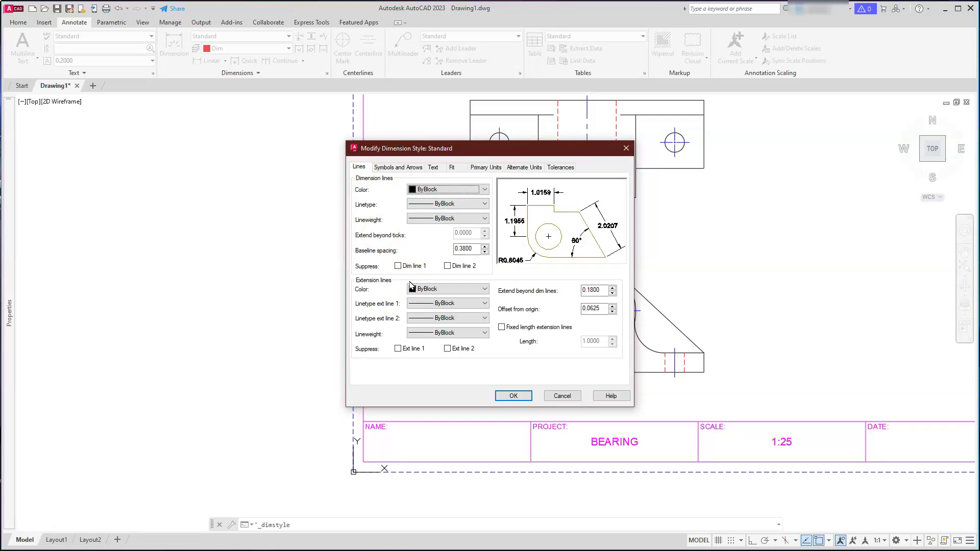
left_click(399, 167)
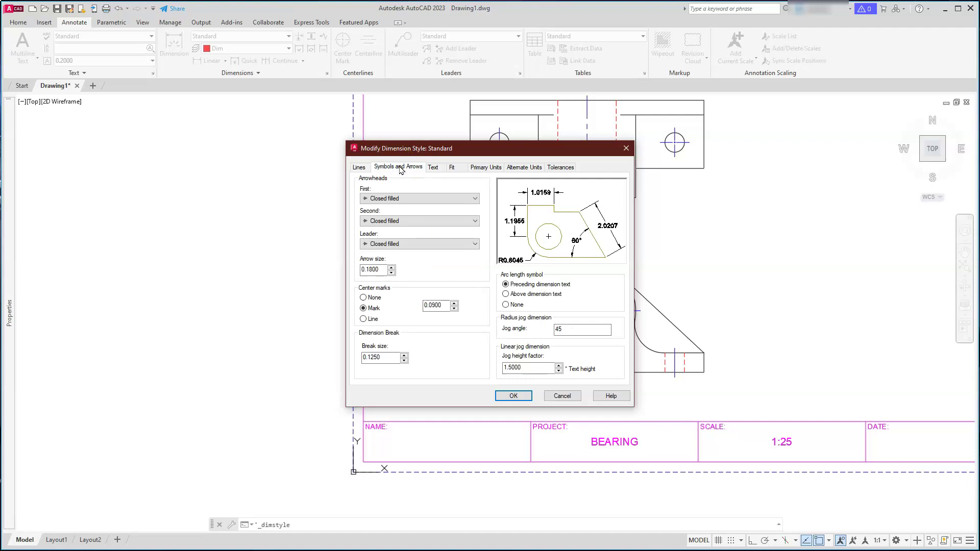
left_click(364, 298)
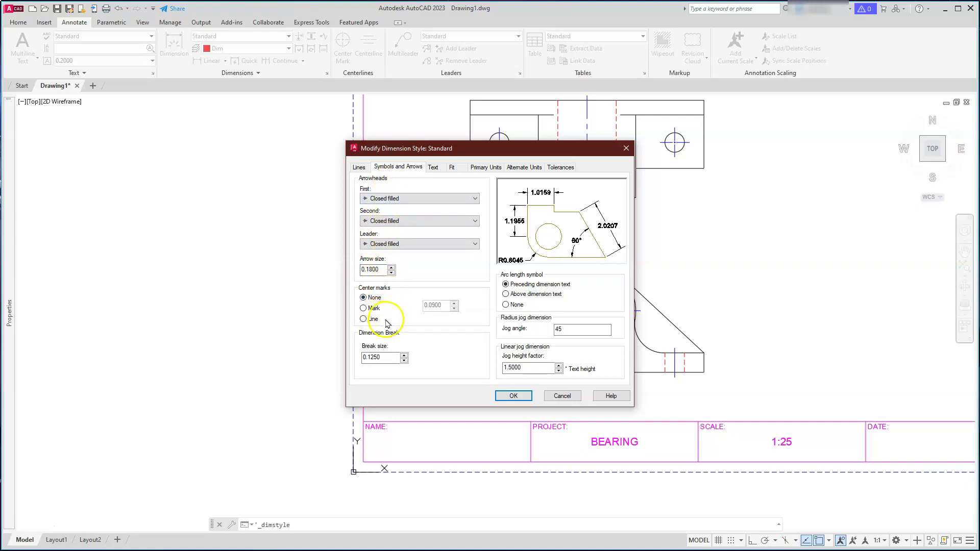
left_click(432, 169)
left_click(472, 239)
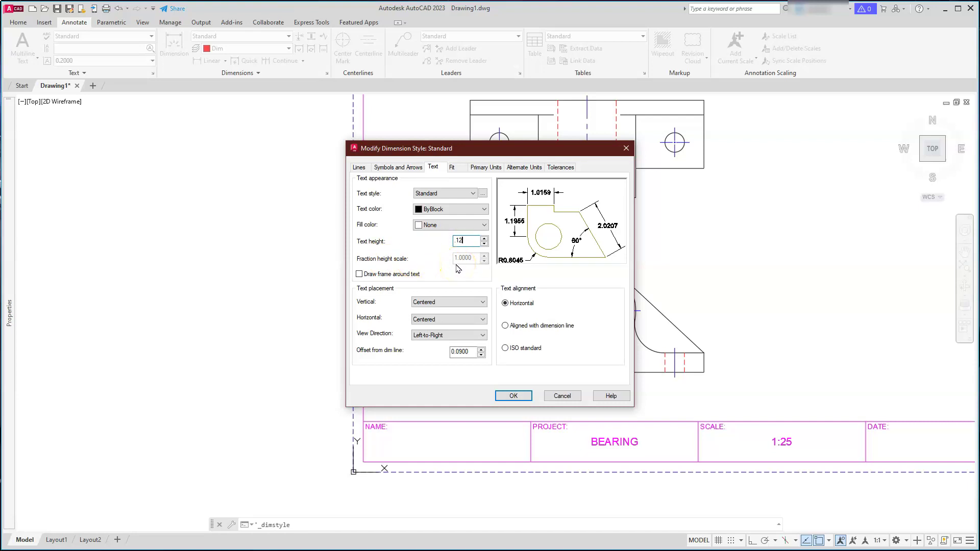
left_click(455, 195)
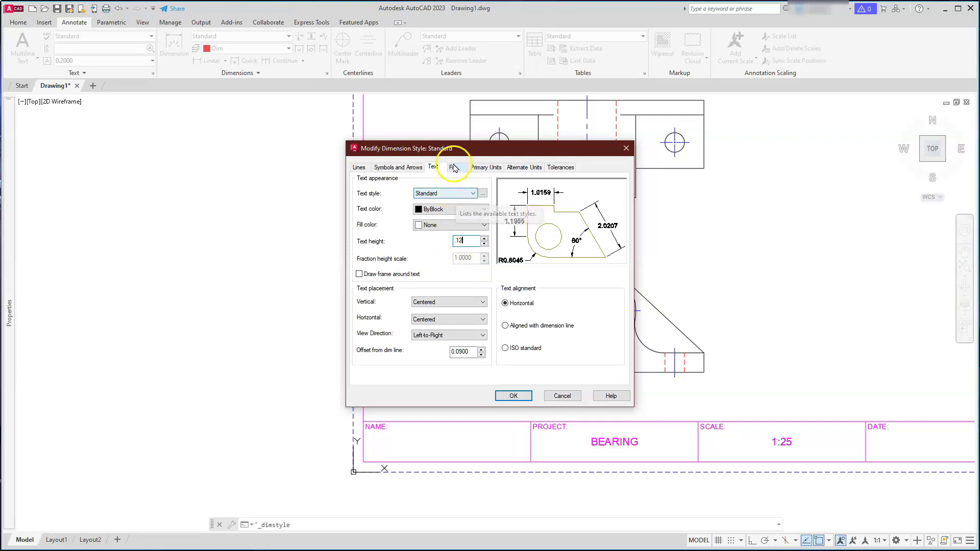
Set overall scale 25 and whole-number precision 0, then close the style manager
left_click(460, 169)
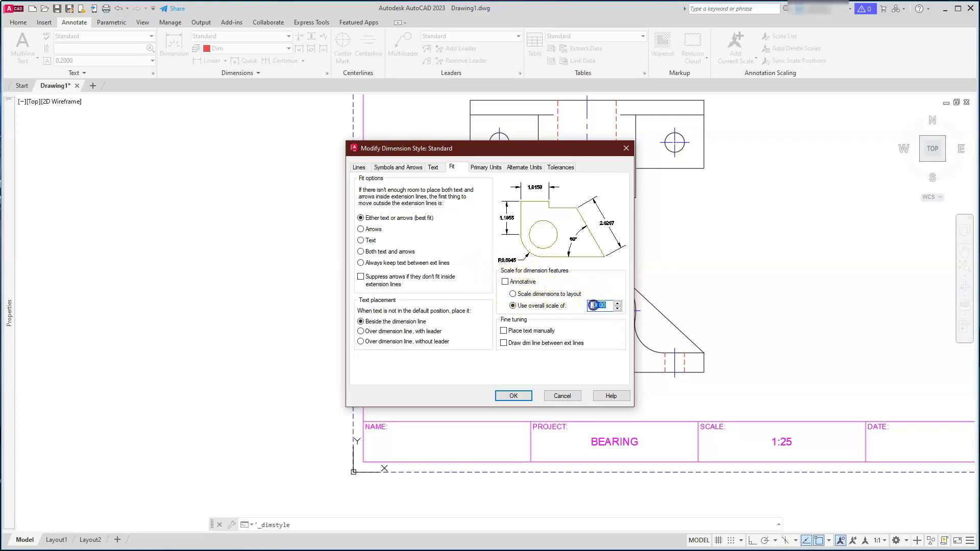
type("25")
left_click(486, 168)
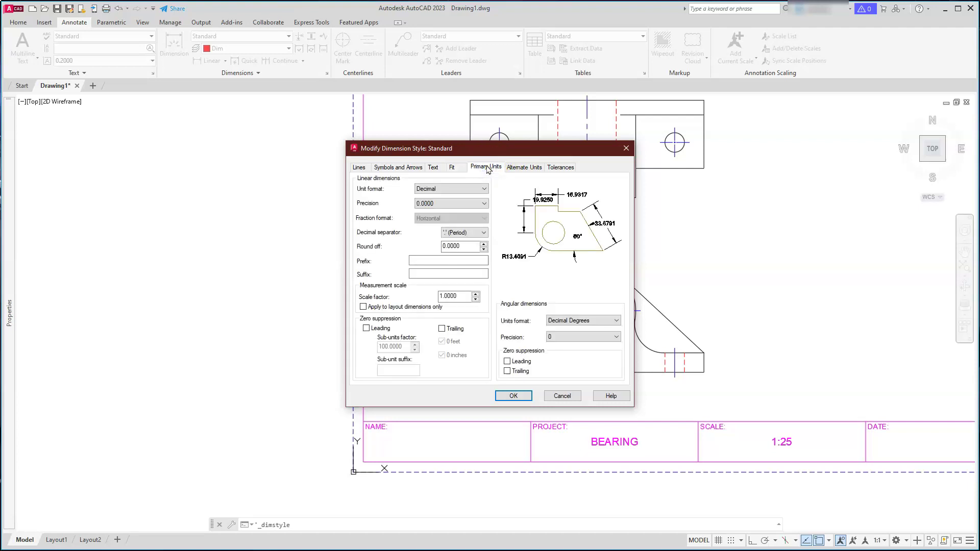
left_click(477, 203)
left_click(446, 212)
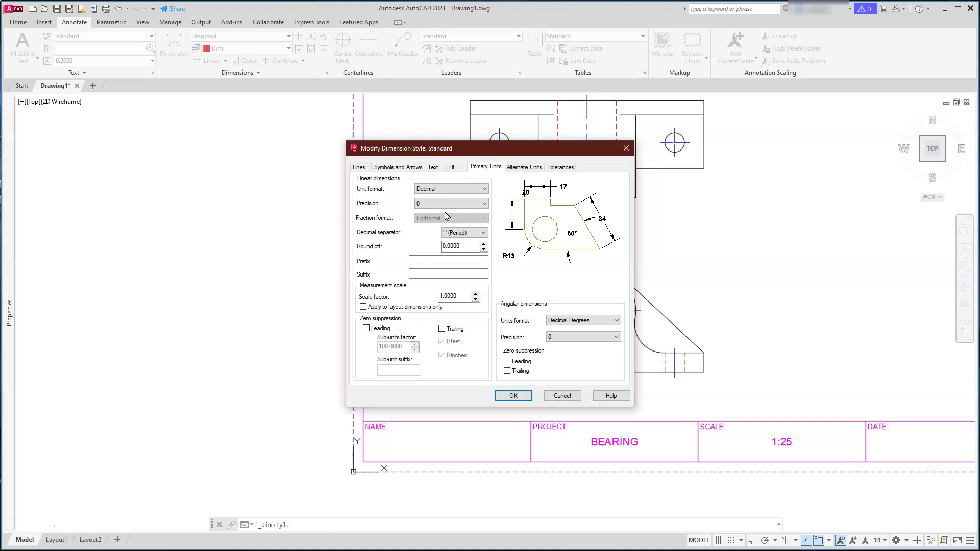
left_click(508, 397)
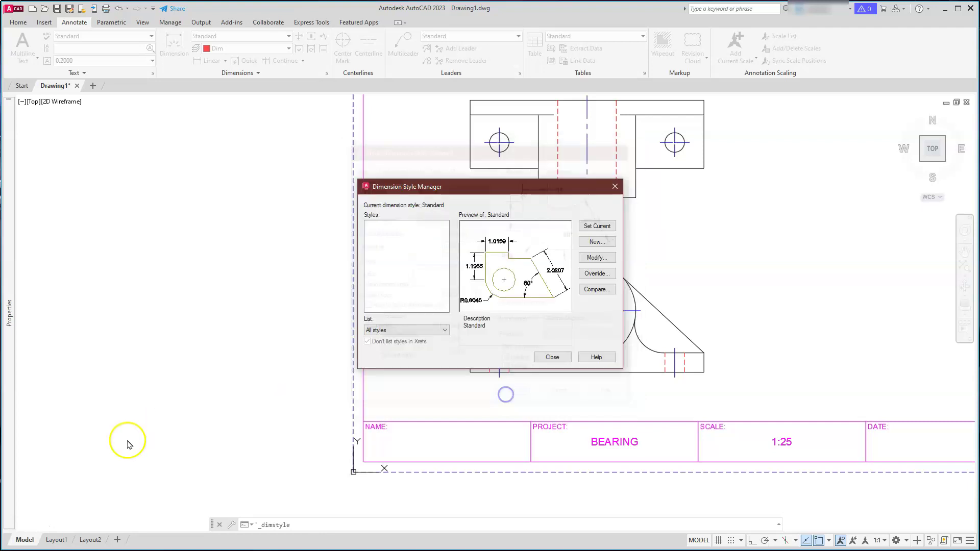
left_click(552, 357)
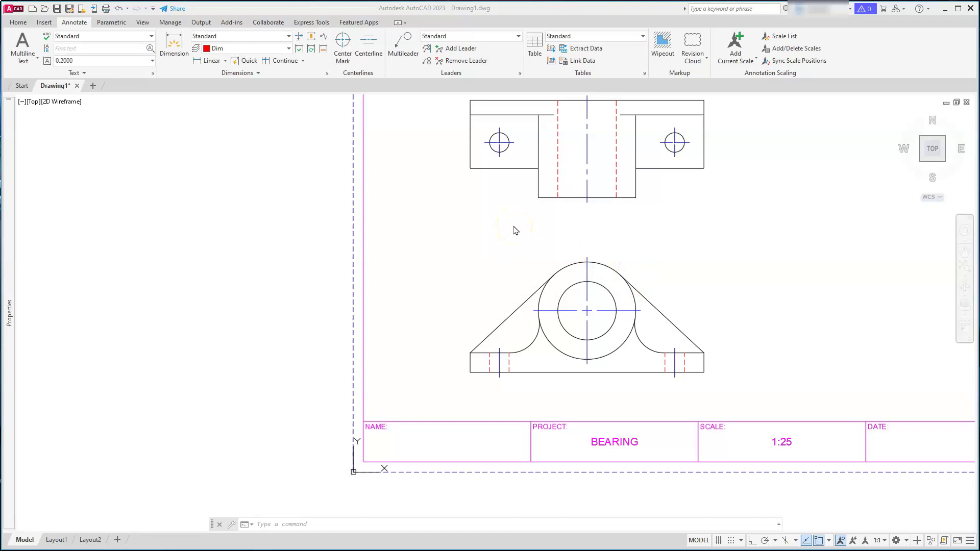
Place a 144 linear dimension below the front view's base, then delete it
left_click(210, 61)
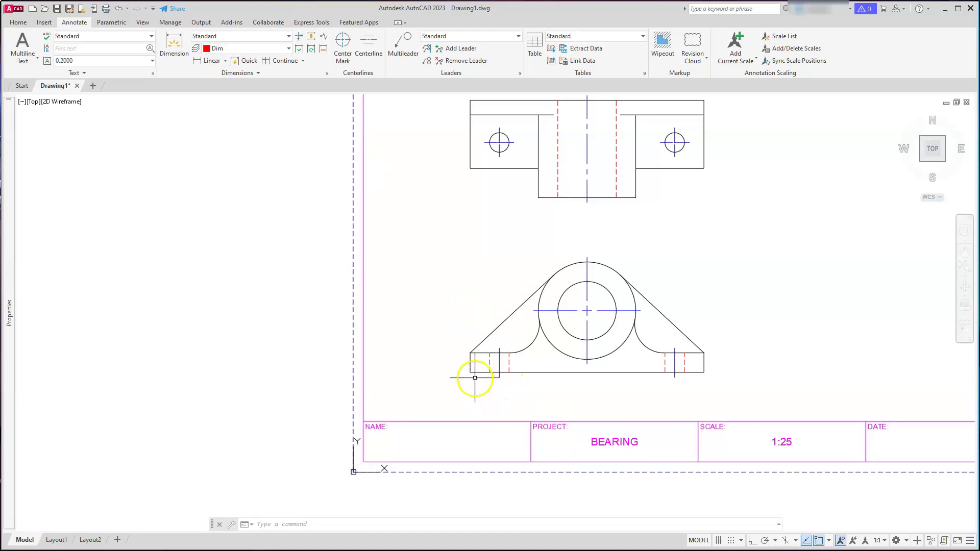
left_click(210, 60)
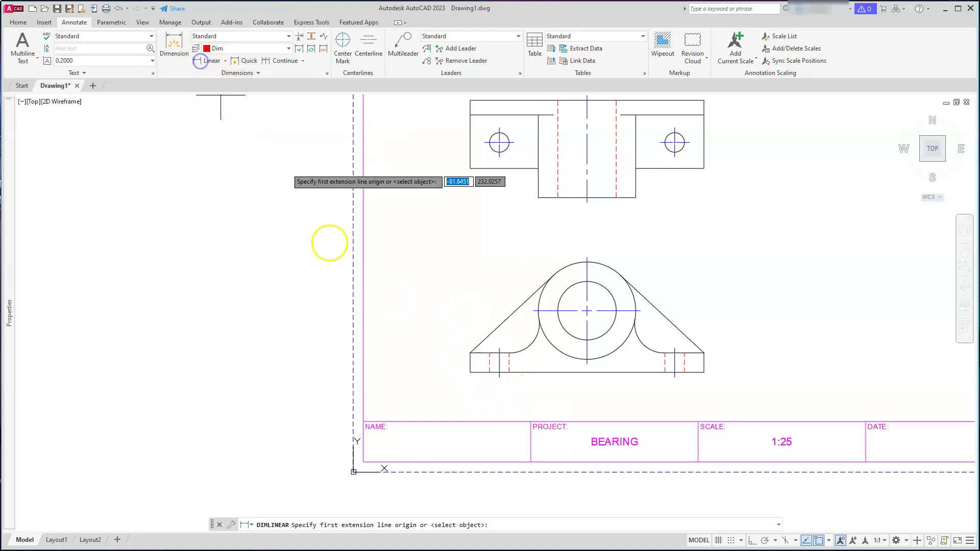
left_click(470, 372)
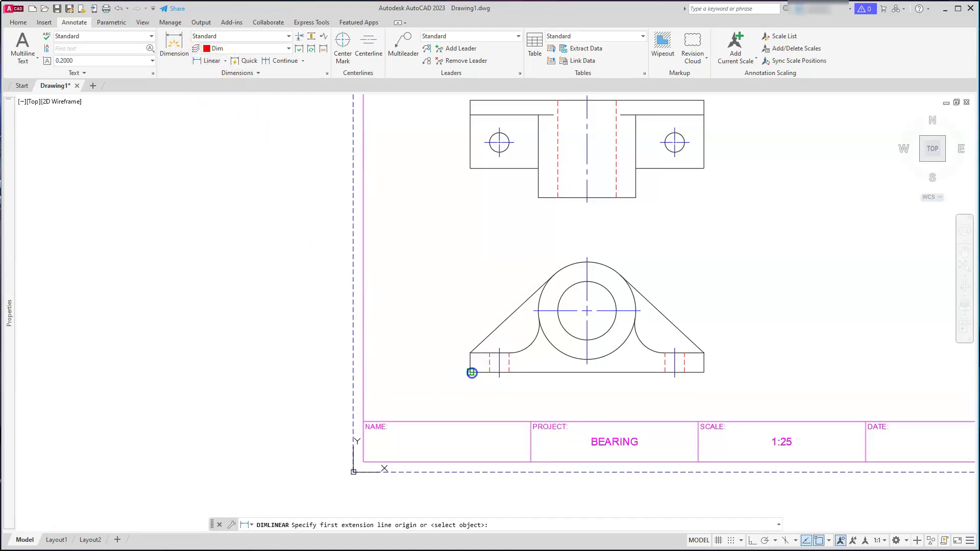
left_click(705, 373)
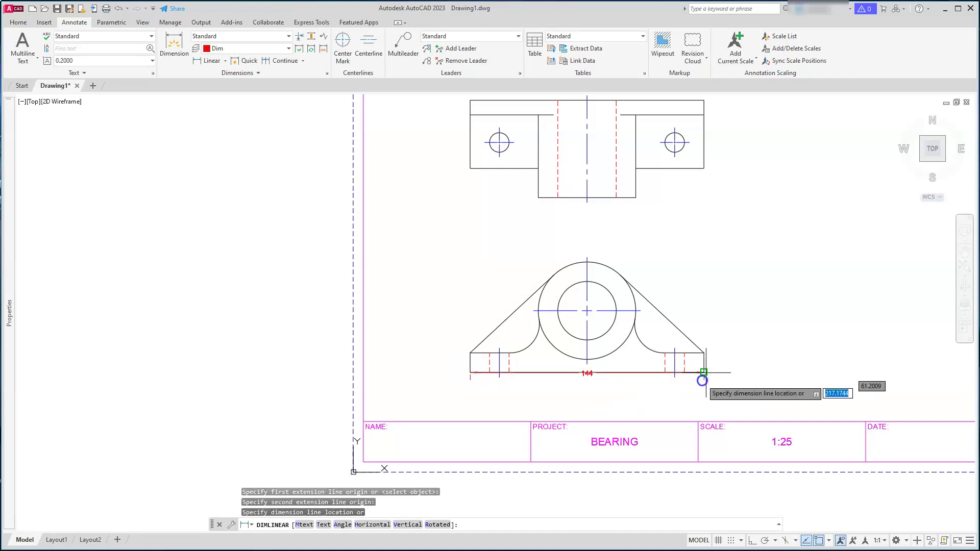
left_click(691, 399)
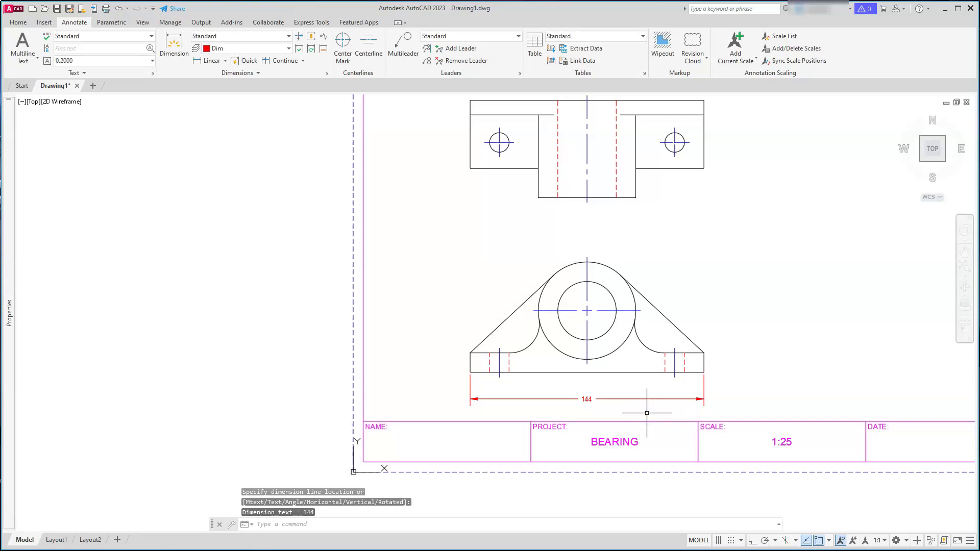
scroll(647, 413, "up", 2)
scroll(639, 412, "down", 2)
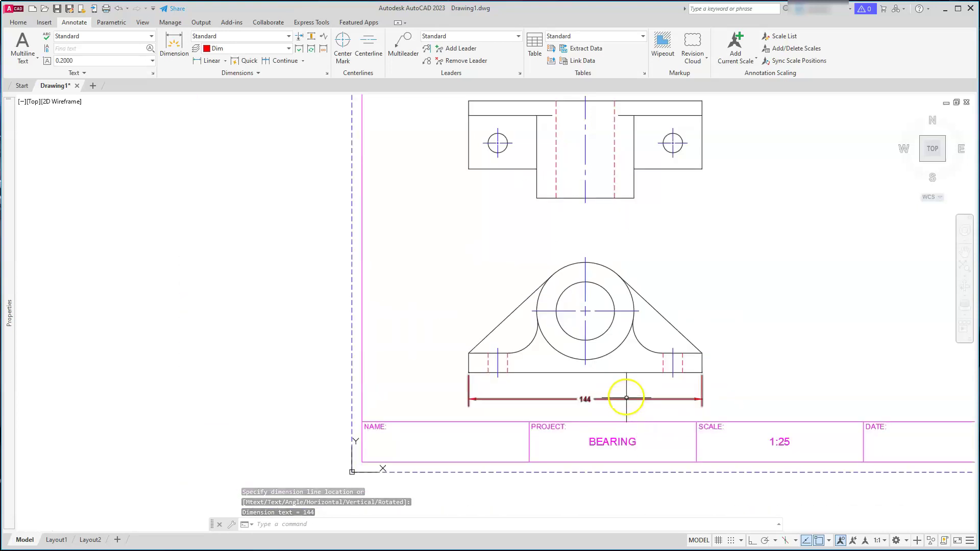
left_click(626, 398)
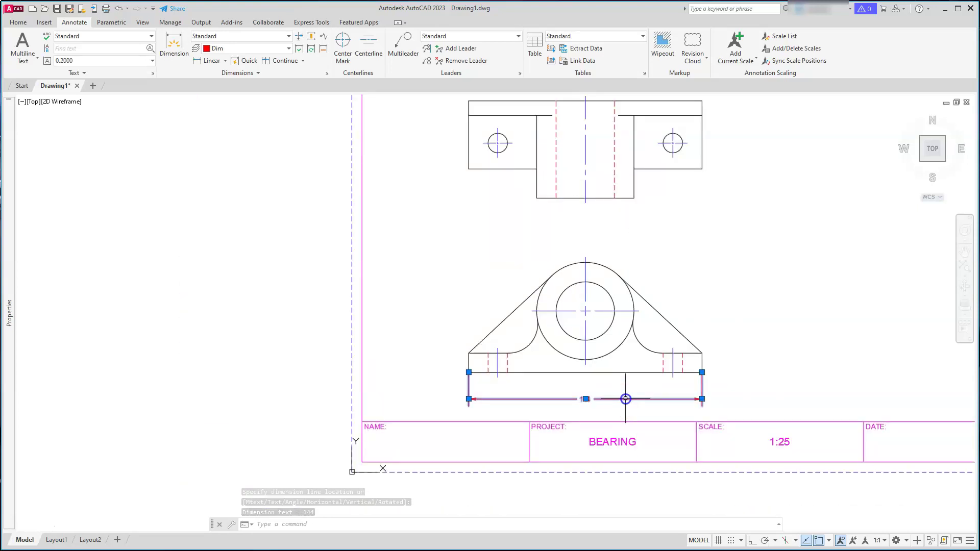
key("Delete")
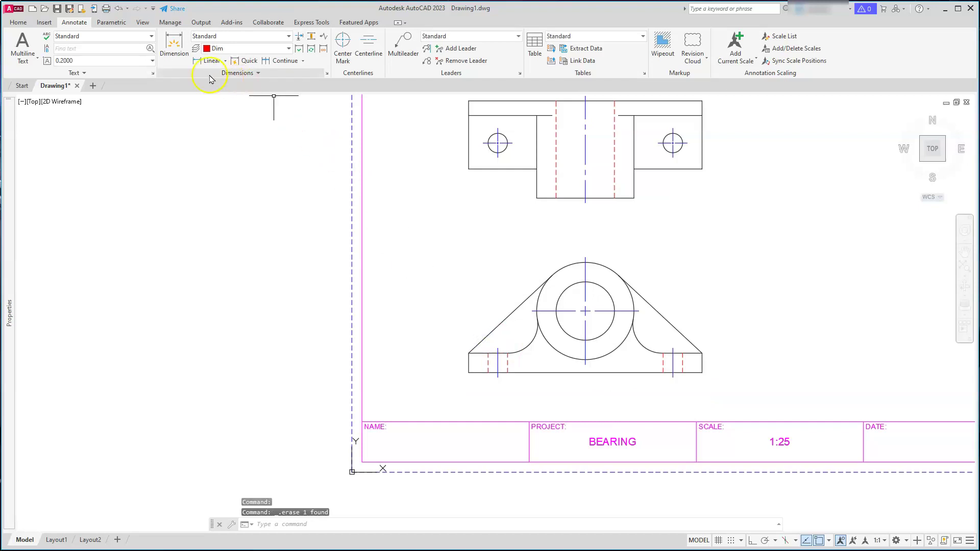
Redo the 144 base width dimension by selecting the front view's bottom edge
left_click(198, 62)
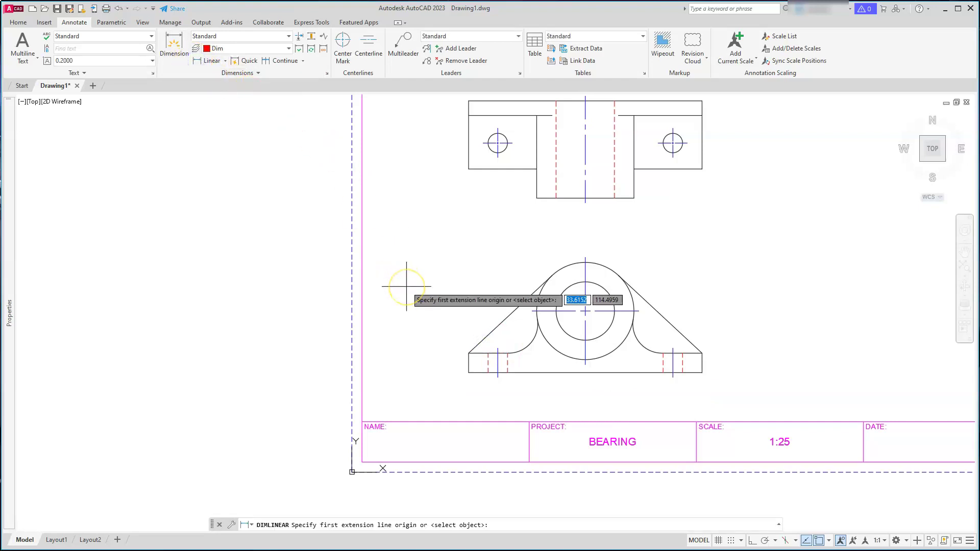
key("Return")
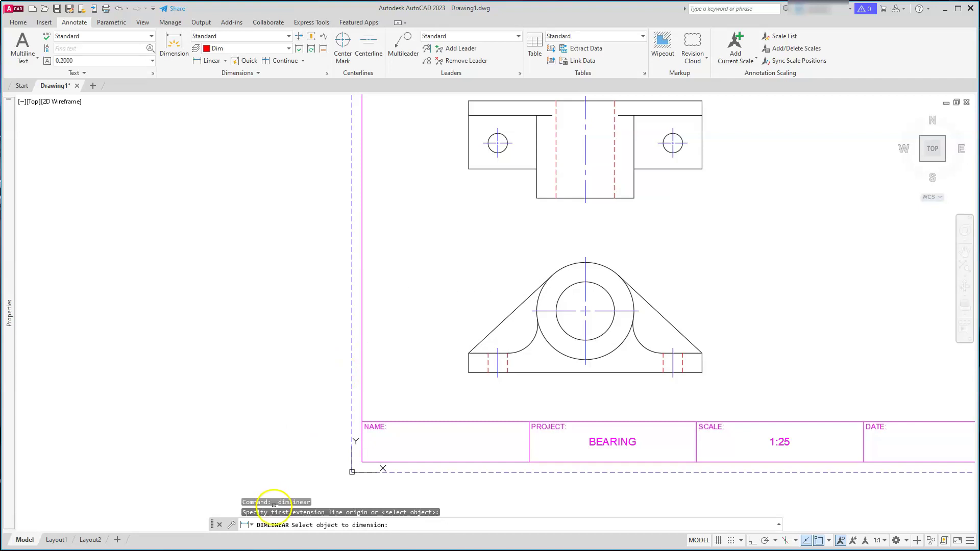
left_click(578, 373)
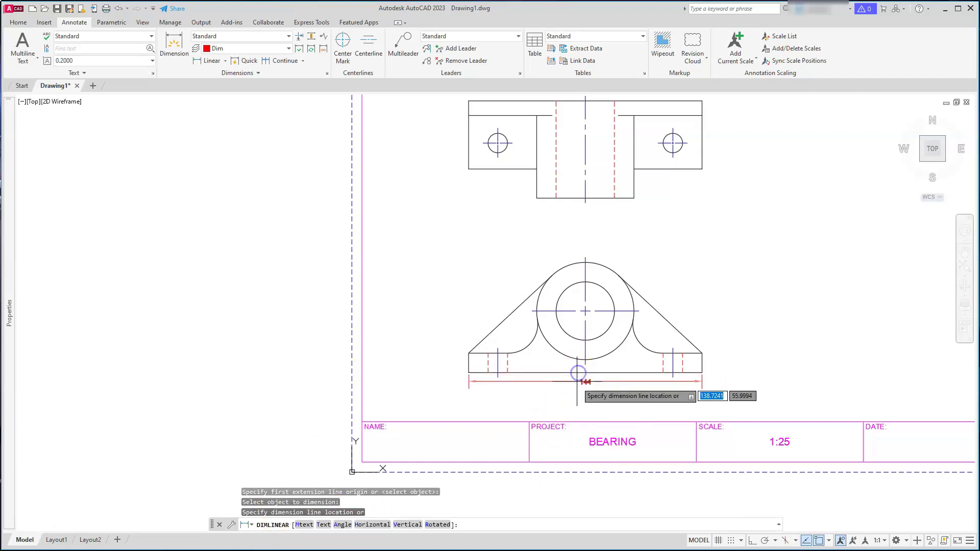
left_click(579, 400)
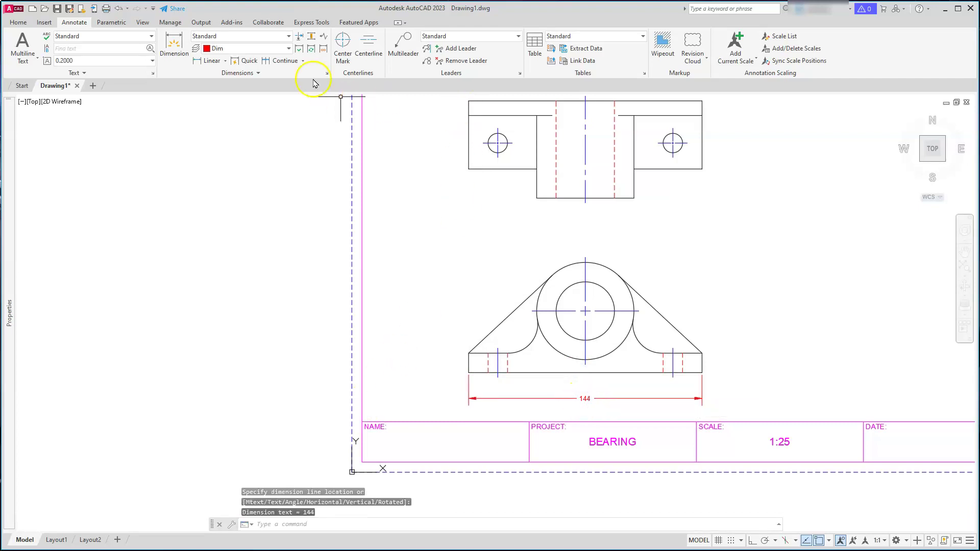
Add a vertical 38 height dimension on the left side of the front view
left_click(211, 61)
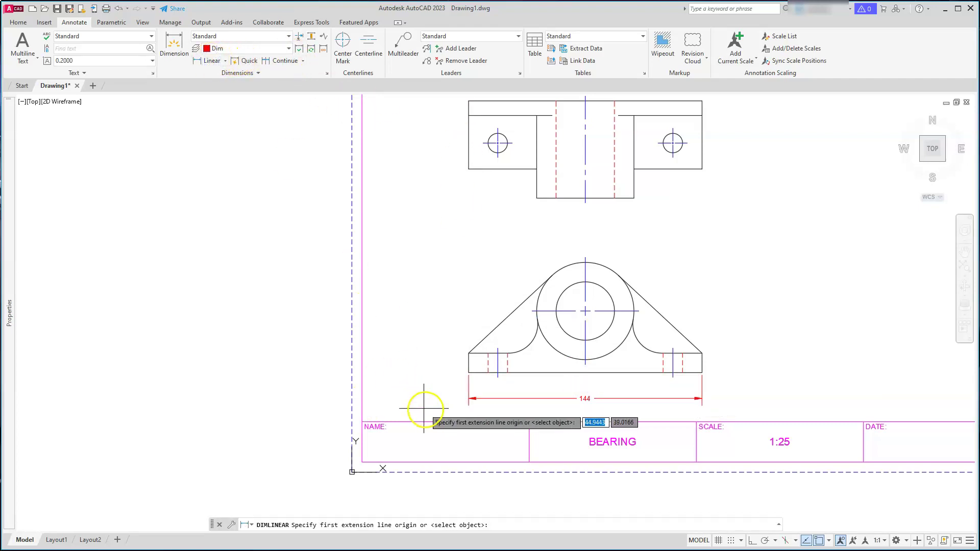
left_click(469, 373)
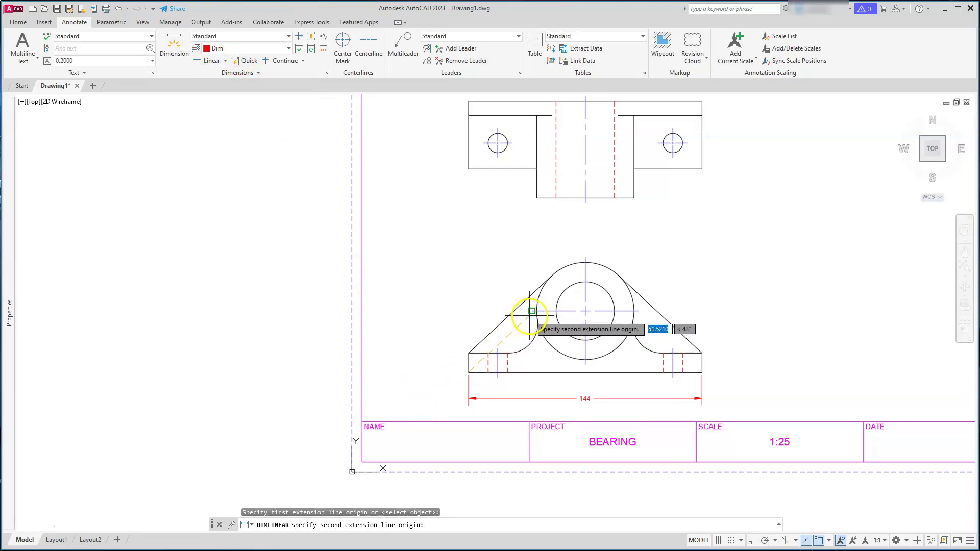
left_click(531, 314)
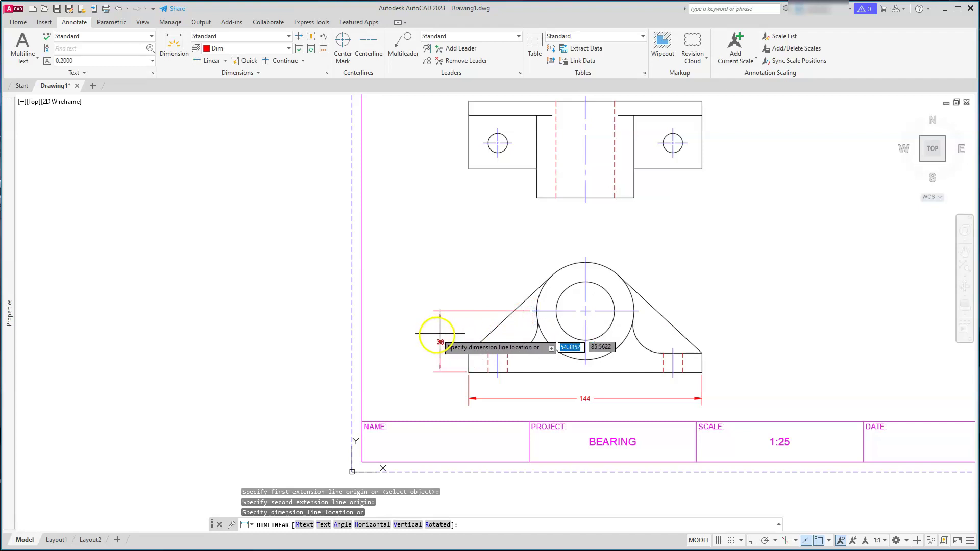
left_click(425, 337)
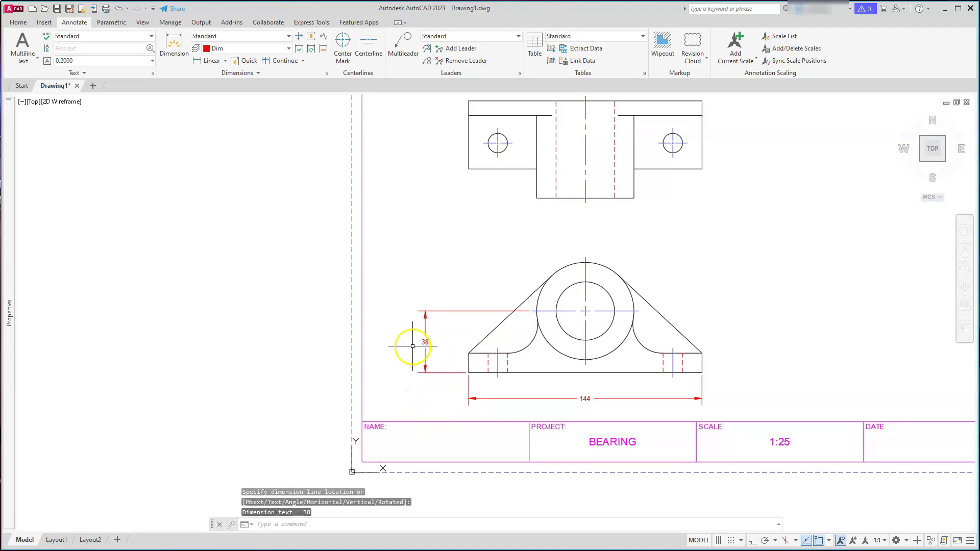
middle_click_drag(531, 221, 547, 315)
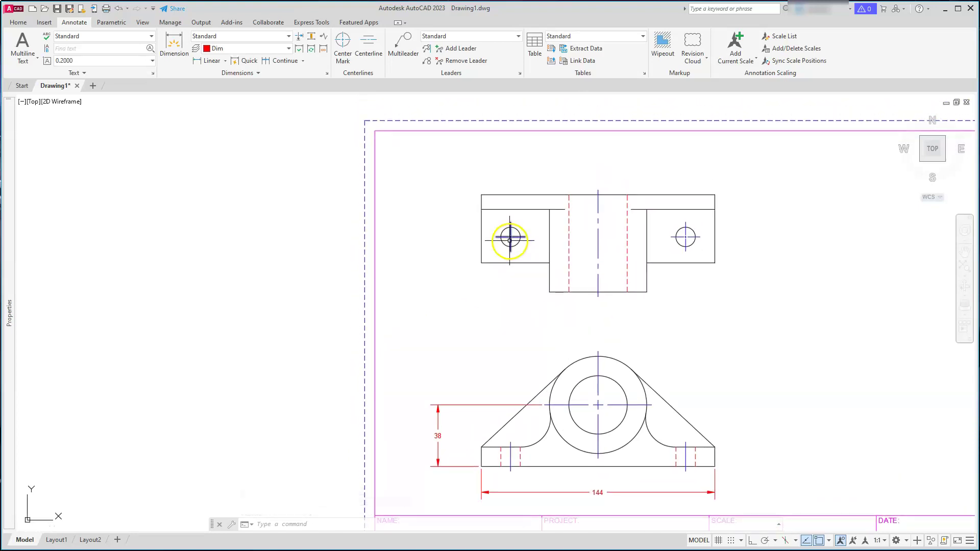
Dimension the 108 distance between the two bolt hole centres above the top view
left_click(212, 62)
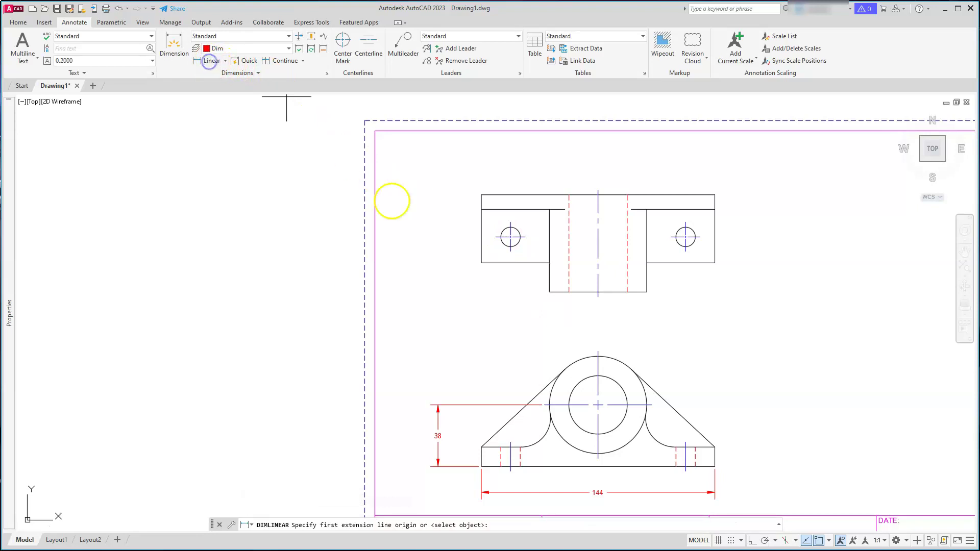
left_click(510, 223)
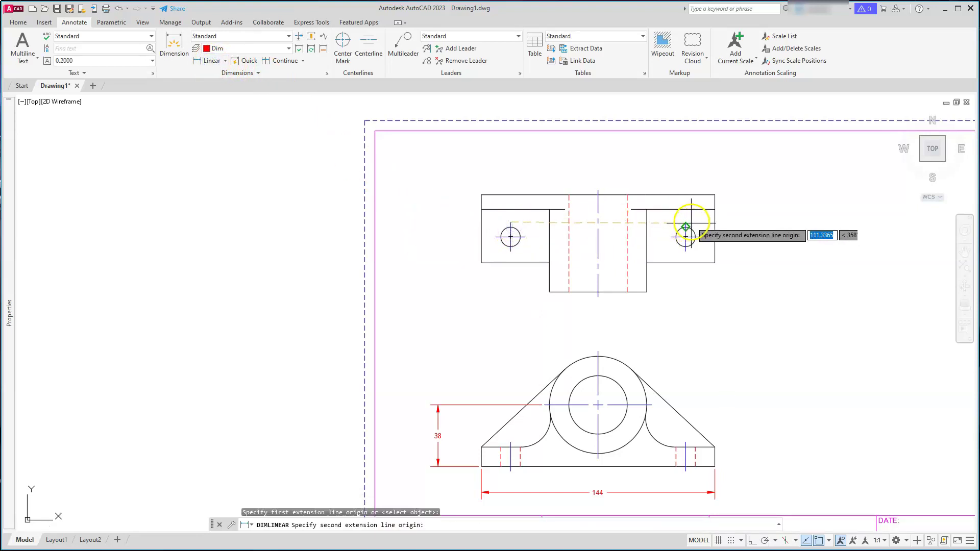
left_click(690, 220)
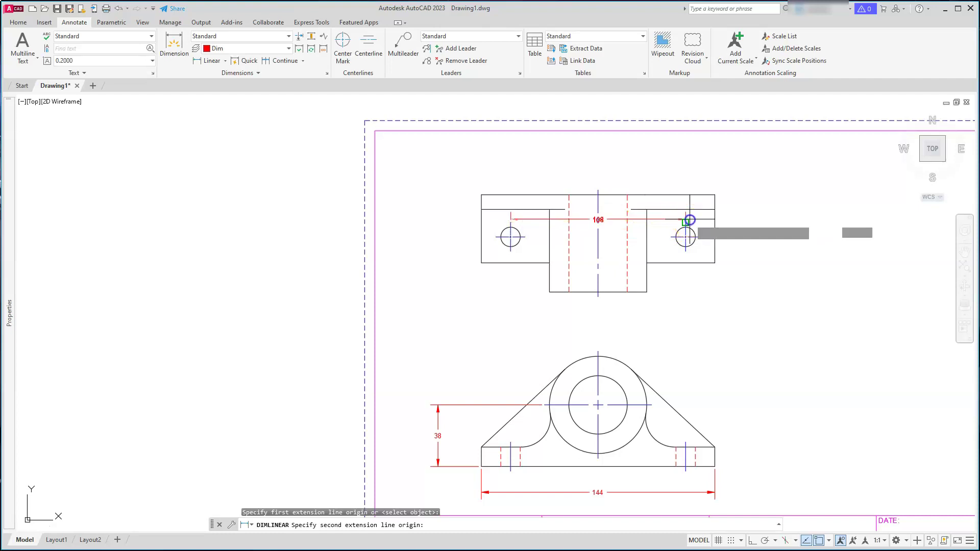
left_click(668, 166)
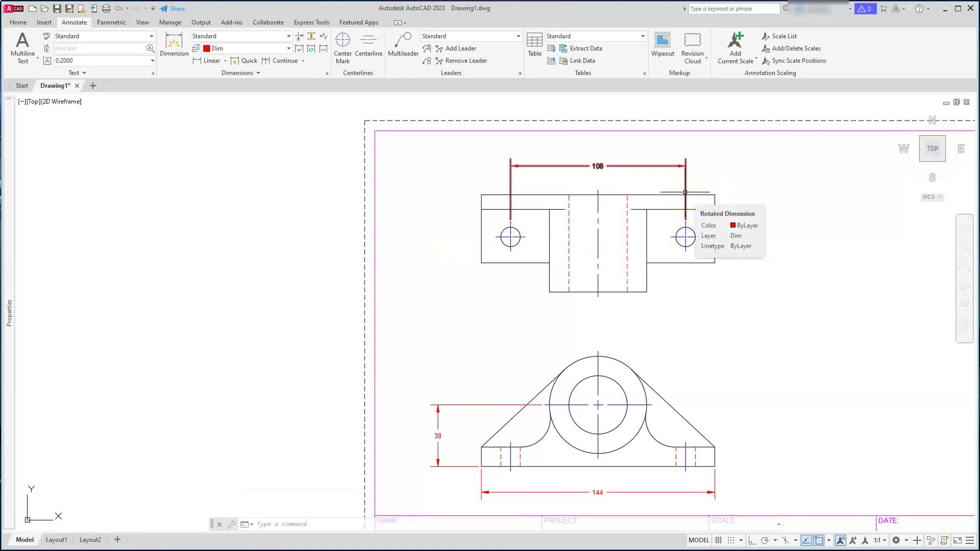
left_click(206, 62)
Place an 18 dimension from the right hole centre to the top view's right corner, beside 108
scroll(674, 174, "up", 4)
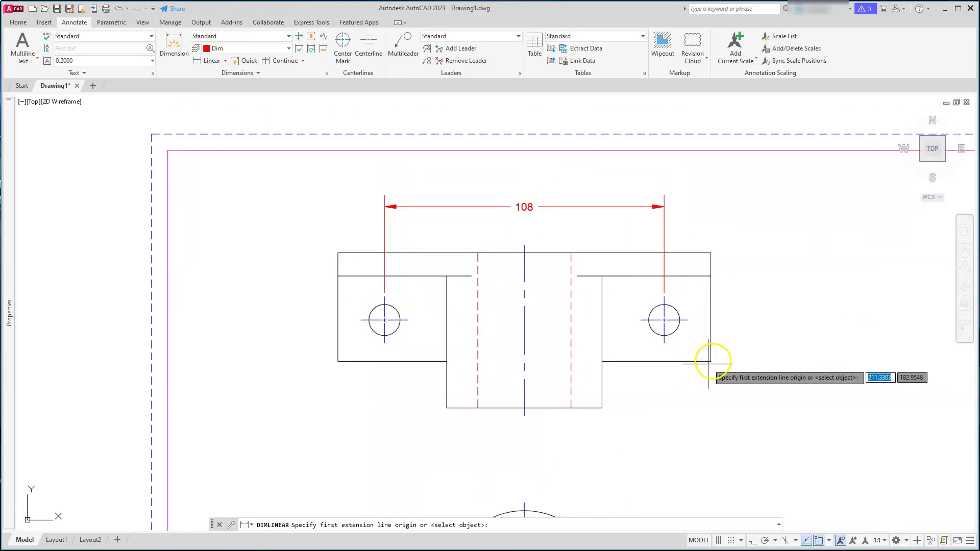
left_click(664, 297)
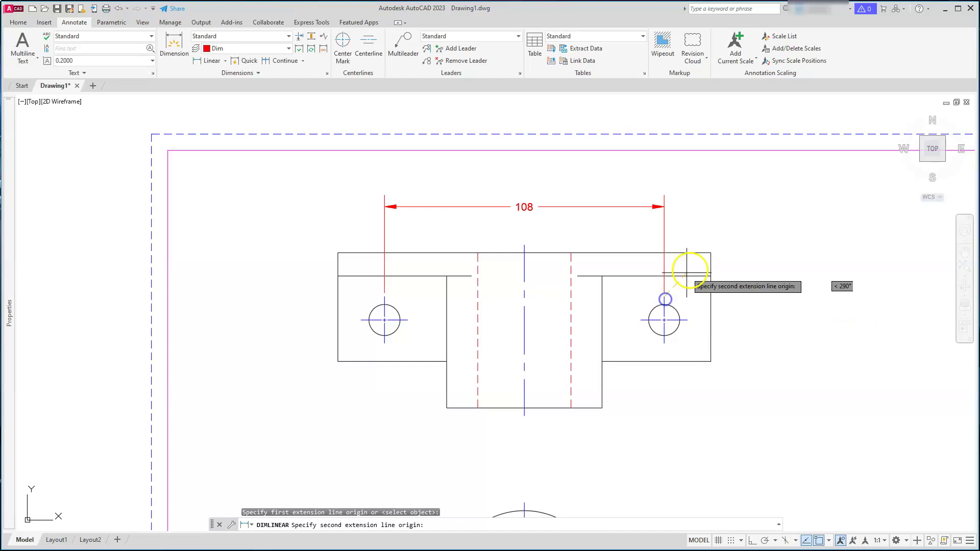
left_click(711, 253)
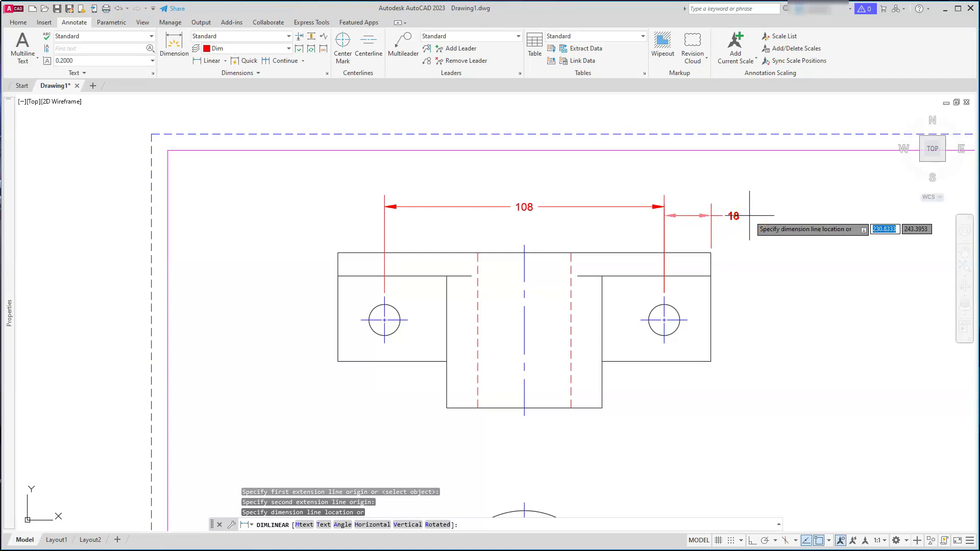
key("Escape")
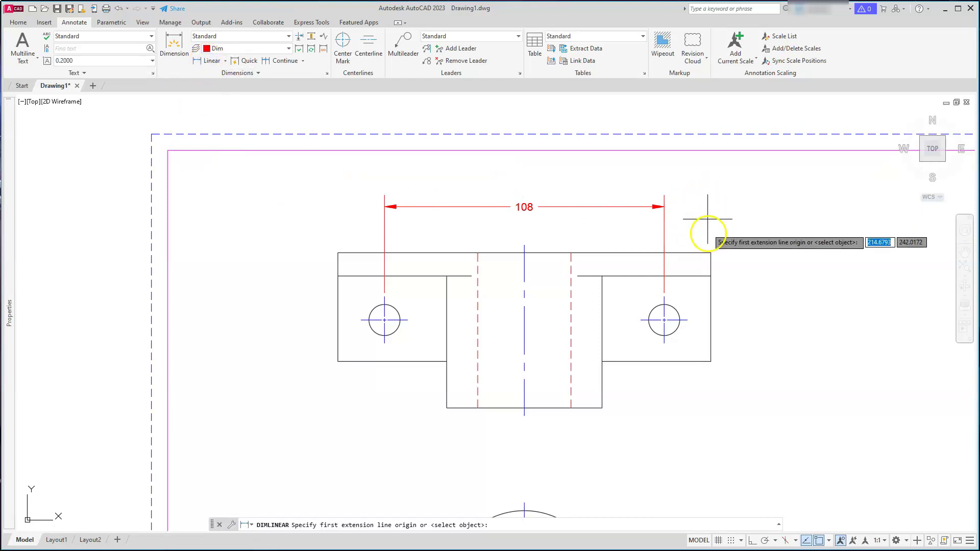
left_click(710, 254)
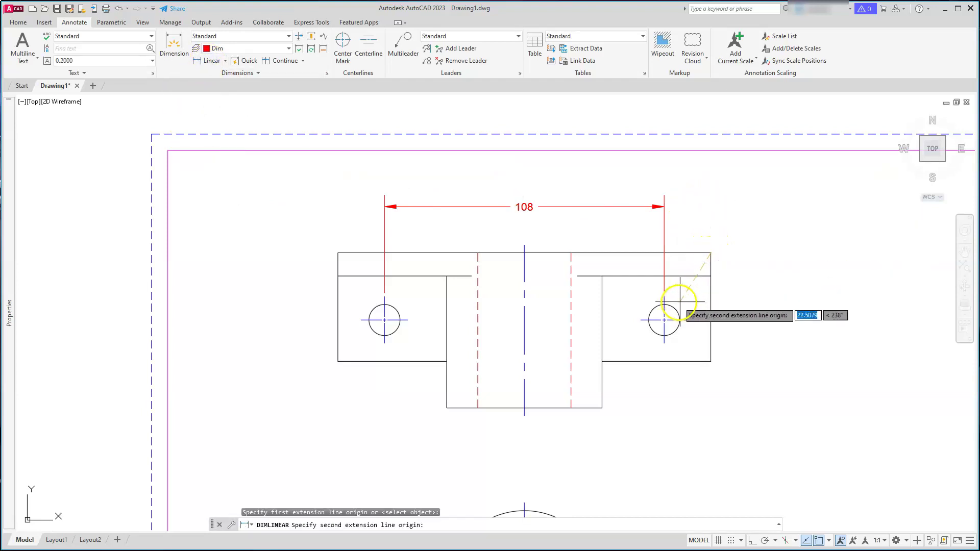
left_click(664, 296)
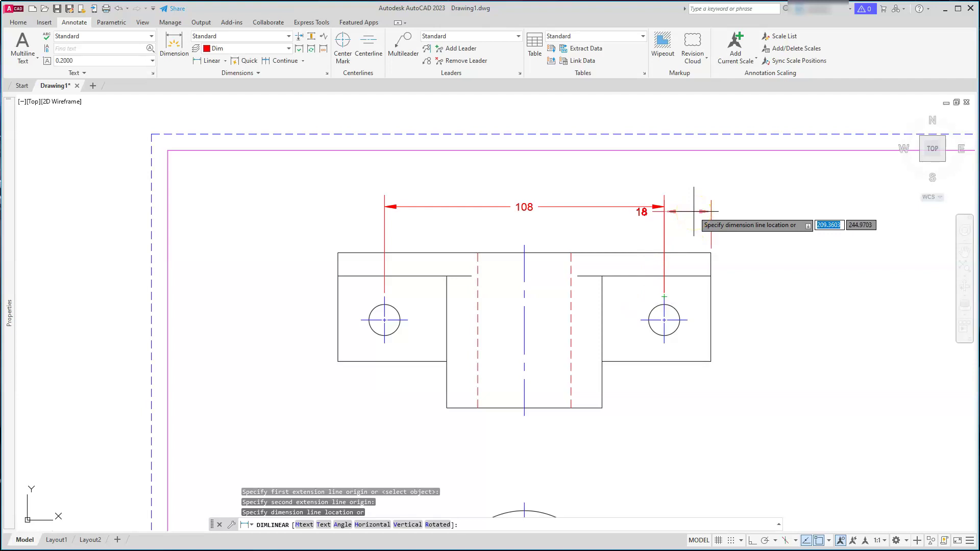
key("Escape")
key("Escape")
key("Escape")
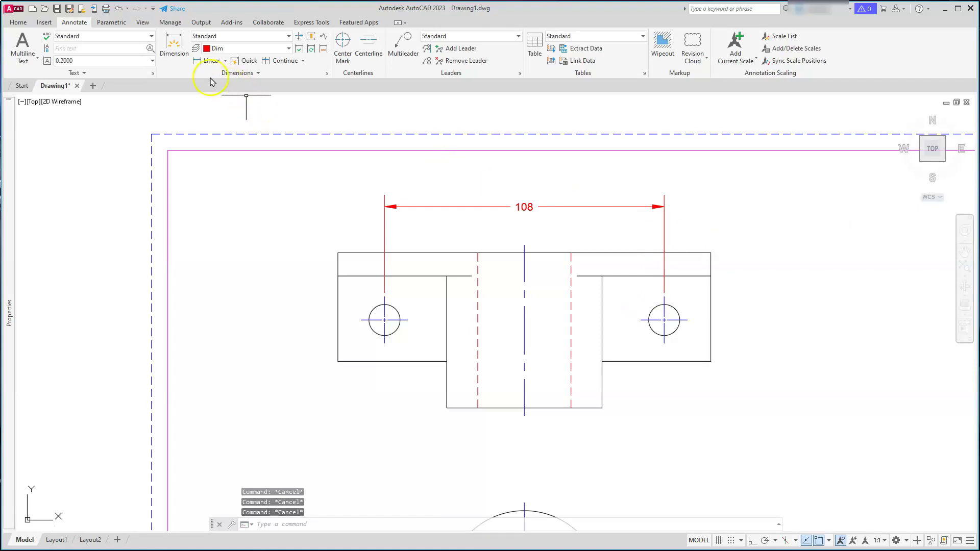
left_click(206, 61)
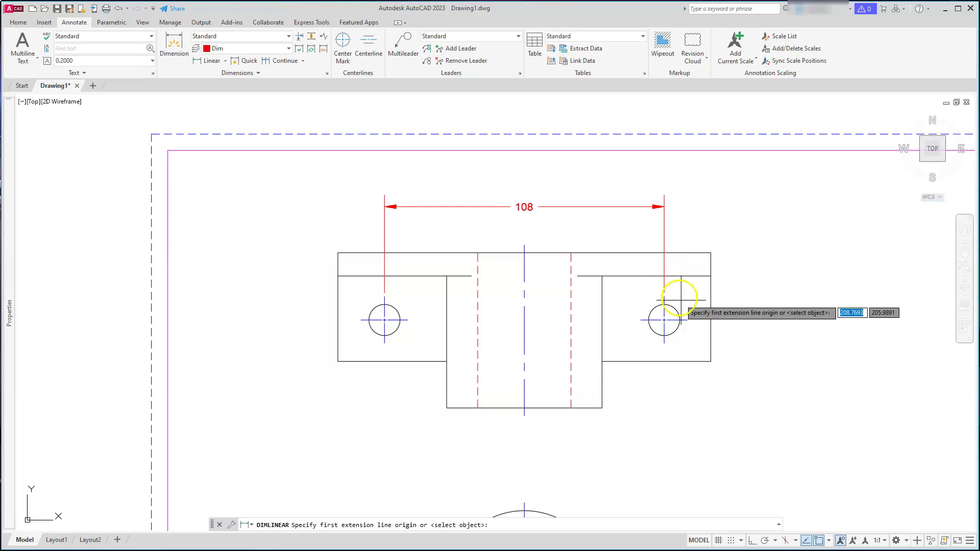
left_click(665, 297)
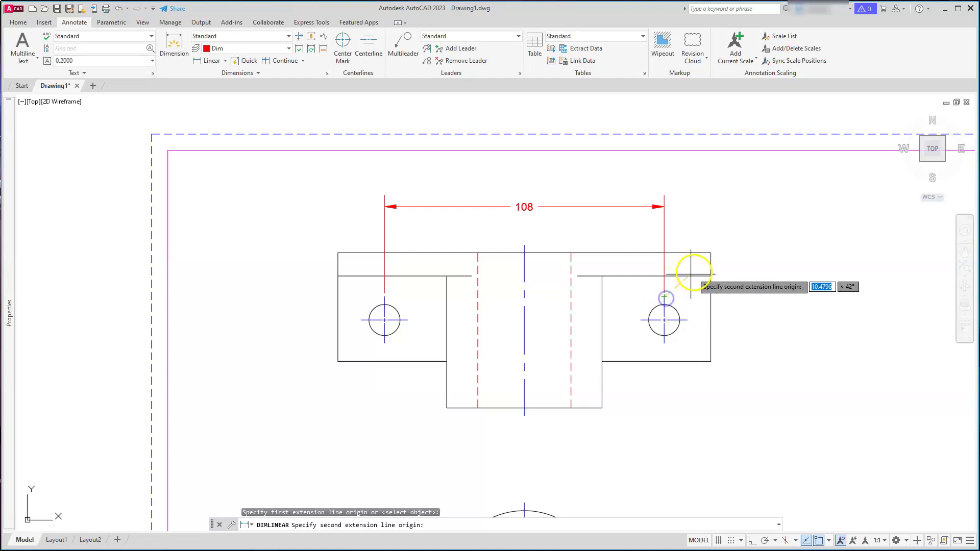
left_click(711, 252)
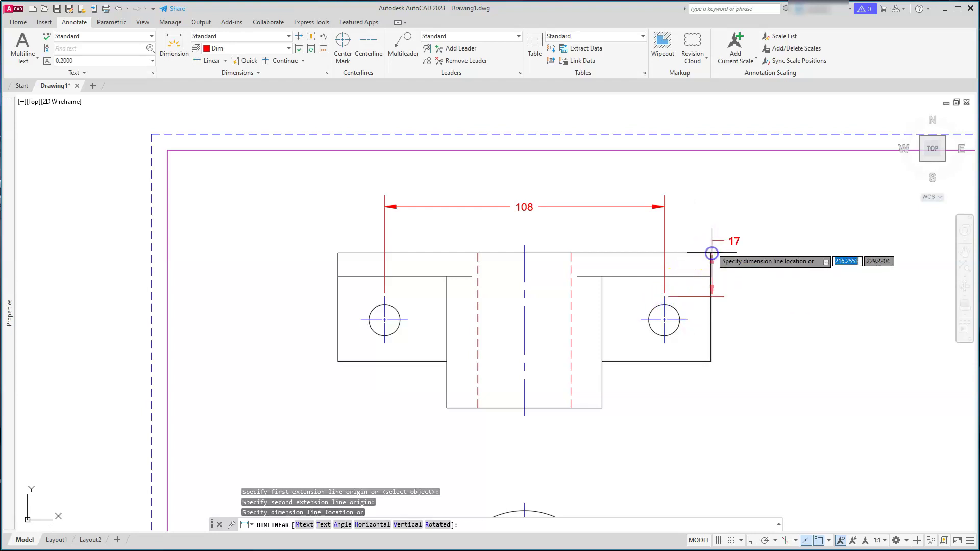
left_click(673, 206)
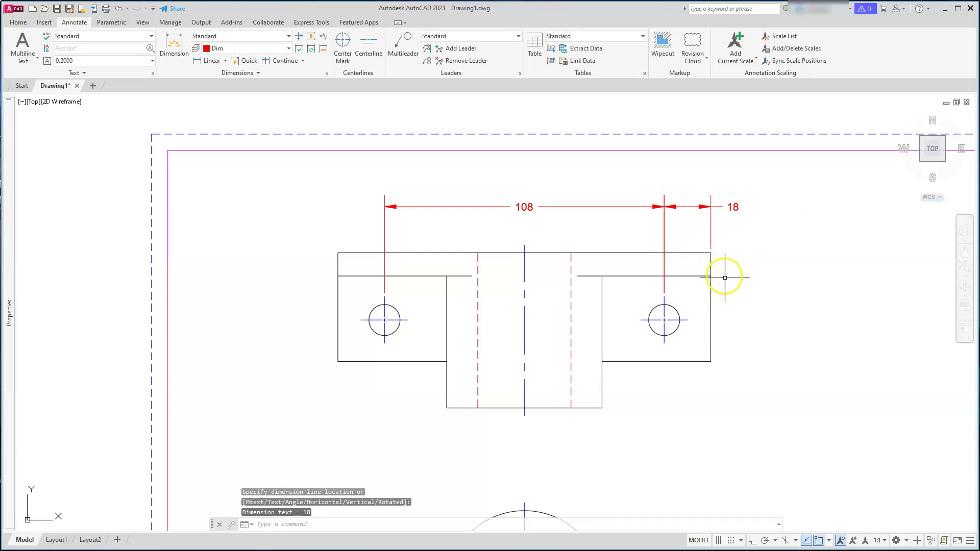
Add a vertical 60 dimension on the left of the top view
scroll(725, 278, "down", 5)
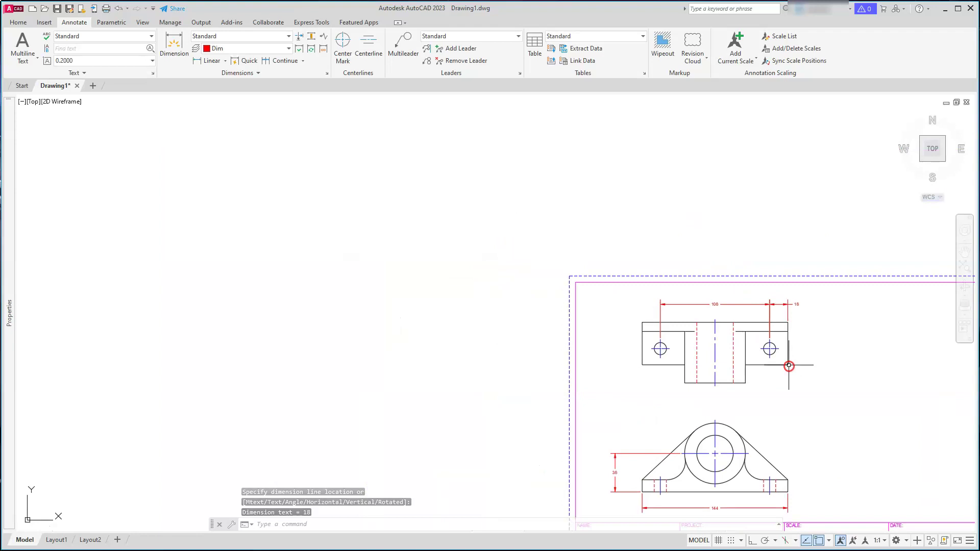
scroll(729, 396, "up", 3)
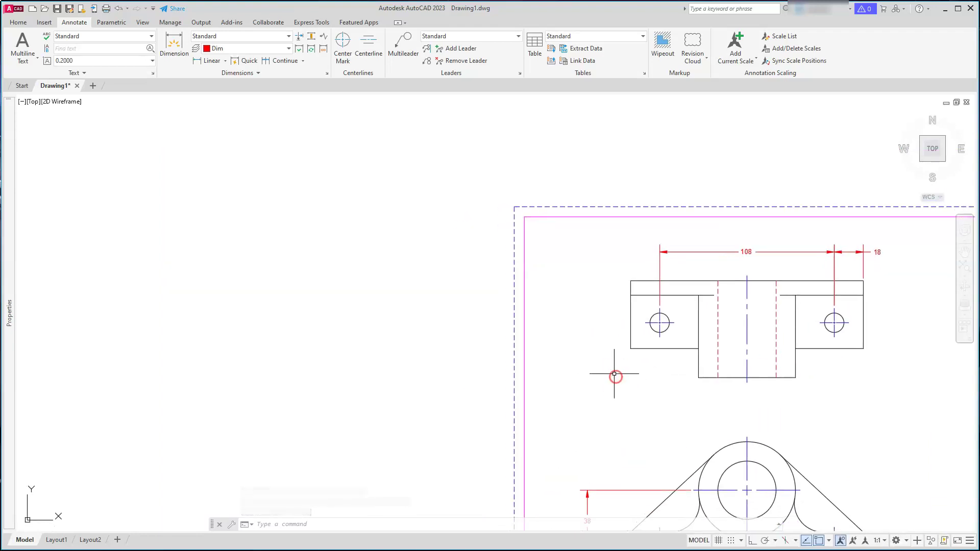
scroll(614, 375, "up", 2)
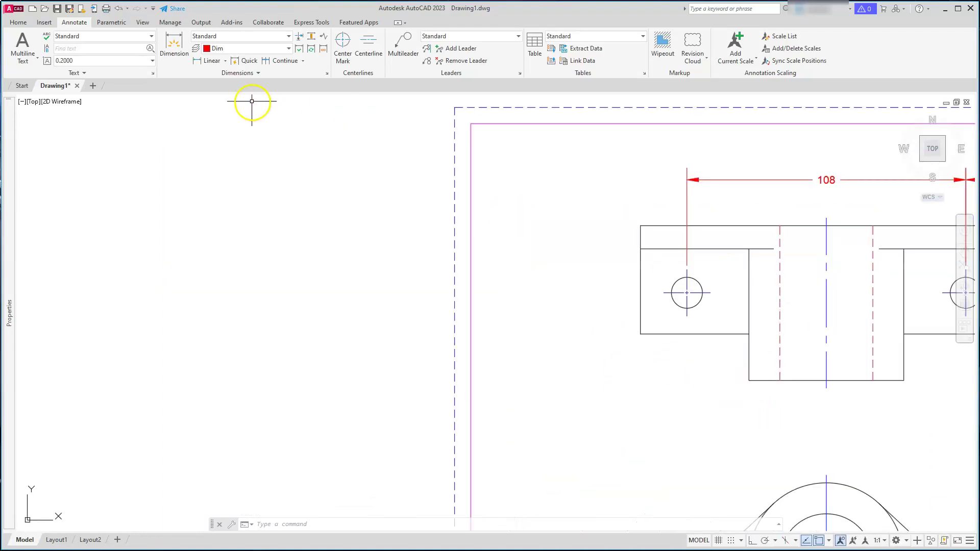
left_click(207, 65)
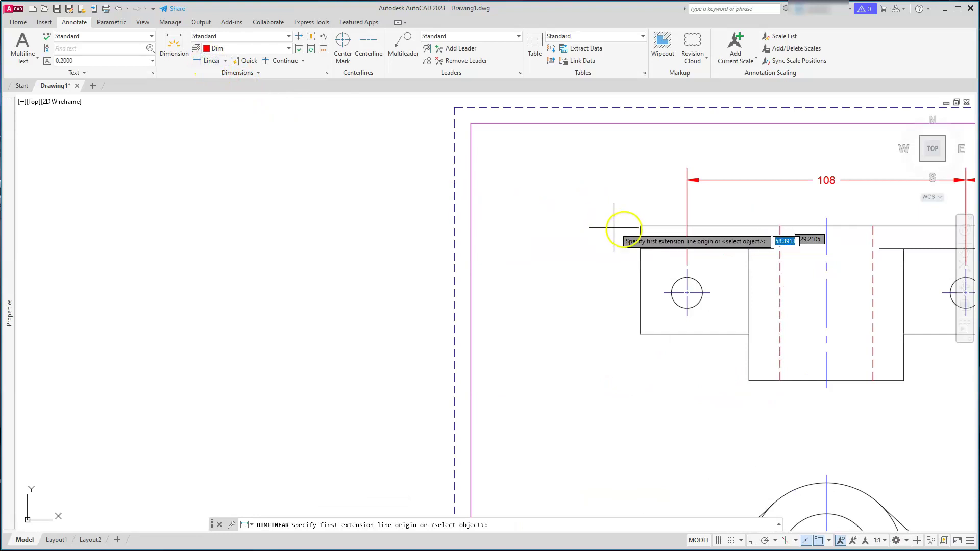
left_click(640, 225)
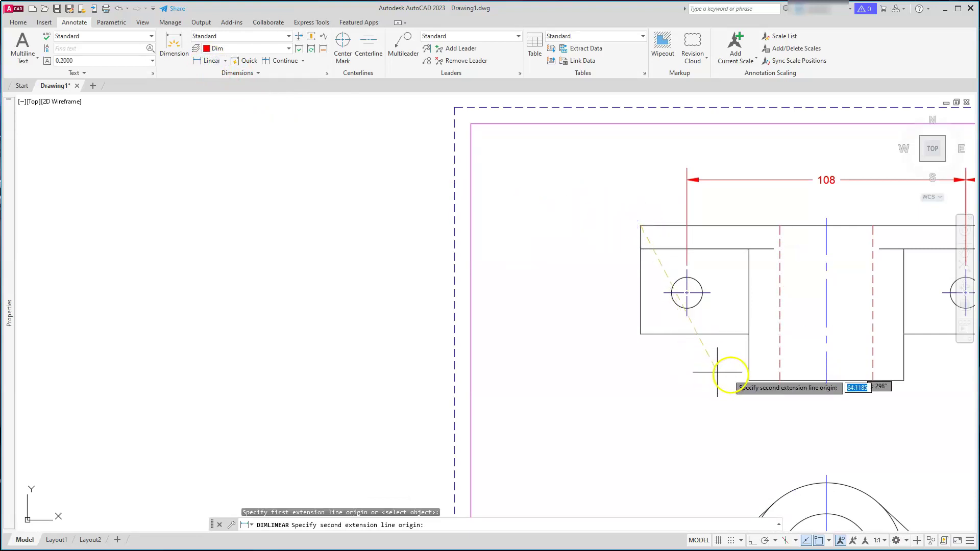
left_click(749, 381)
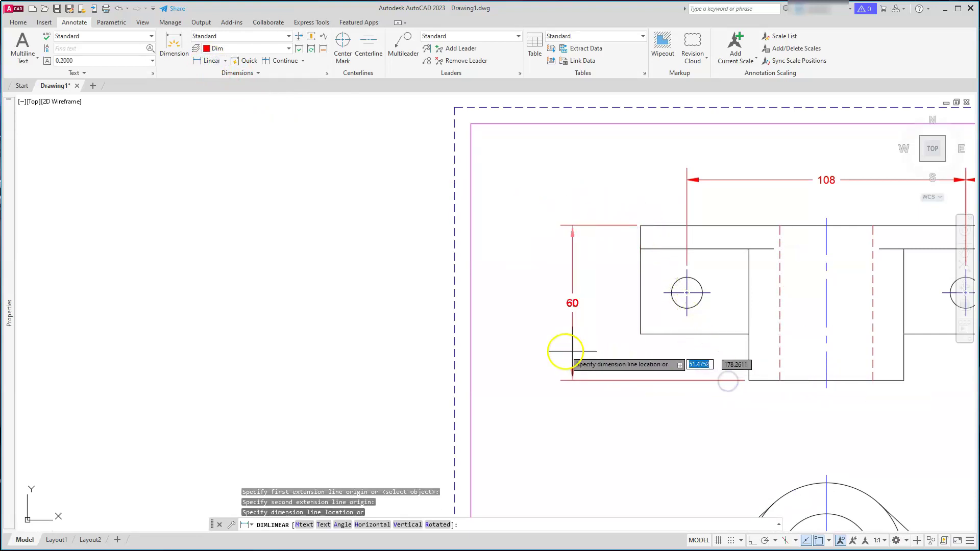
left_click(508, 355)
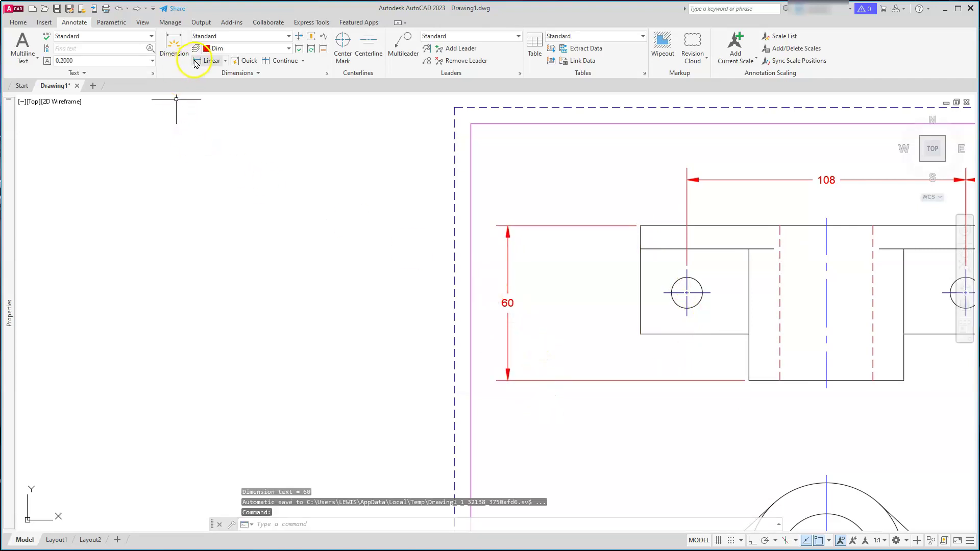
Add vertical 42 and 9 dimensions along the top view's left side
left_click(646, 229)
left_click(641, 334)
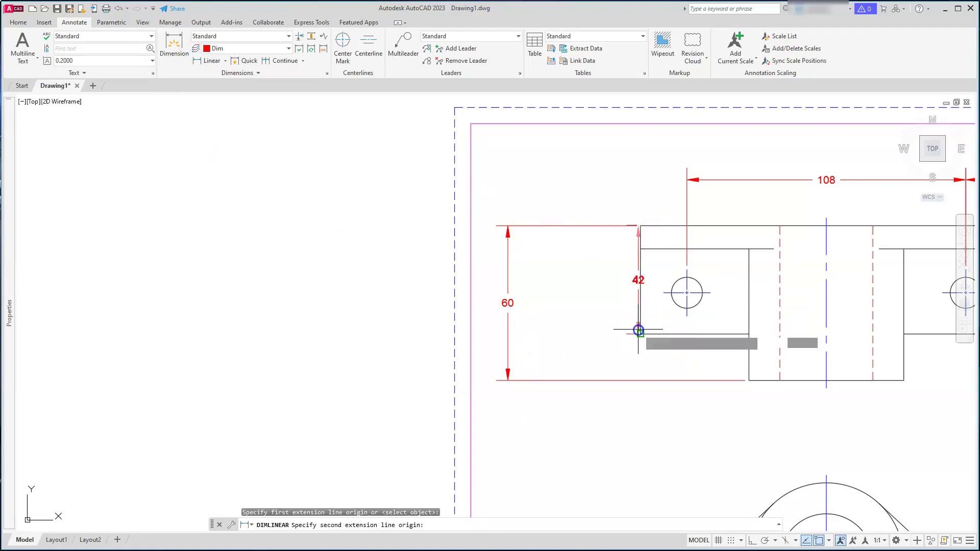
left_click(557, 317)
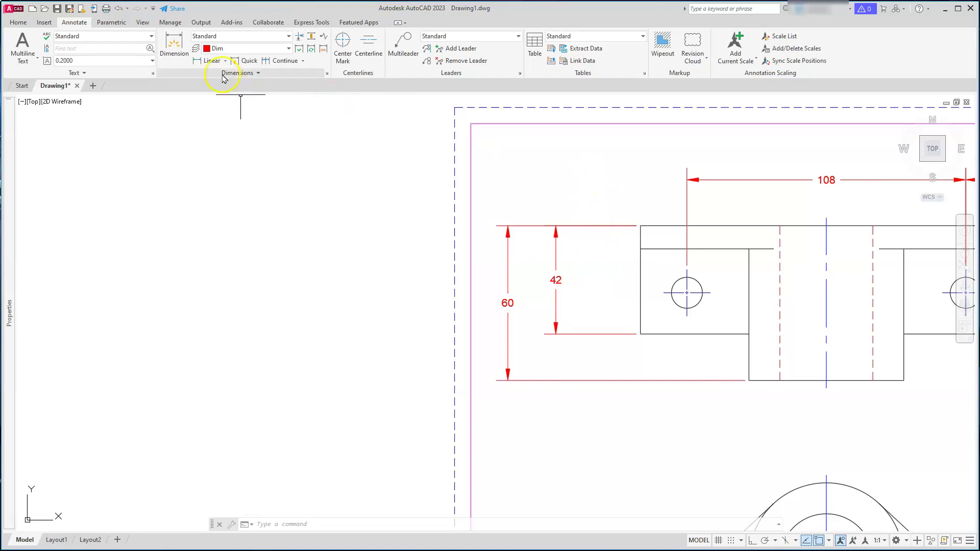
left_click(208, 60)
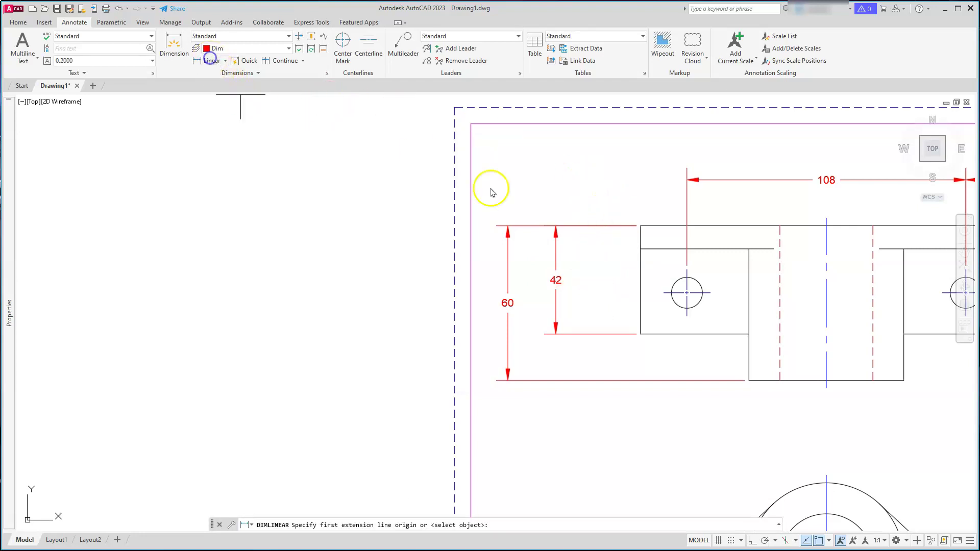
left_click(642, 246)
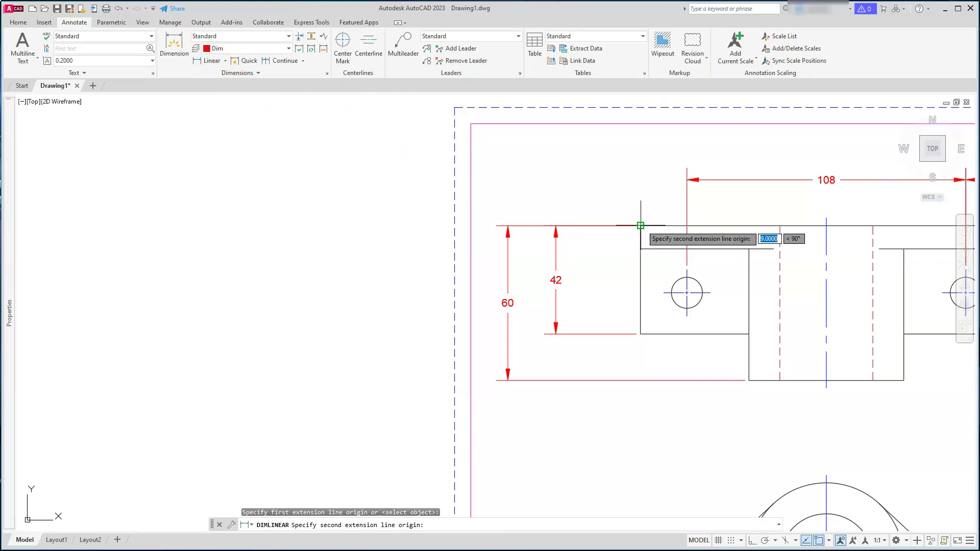
left_click(641, 226)
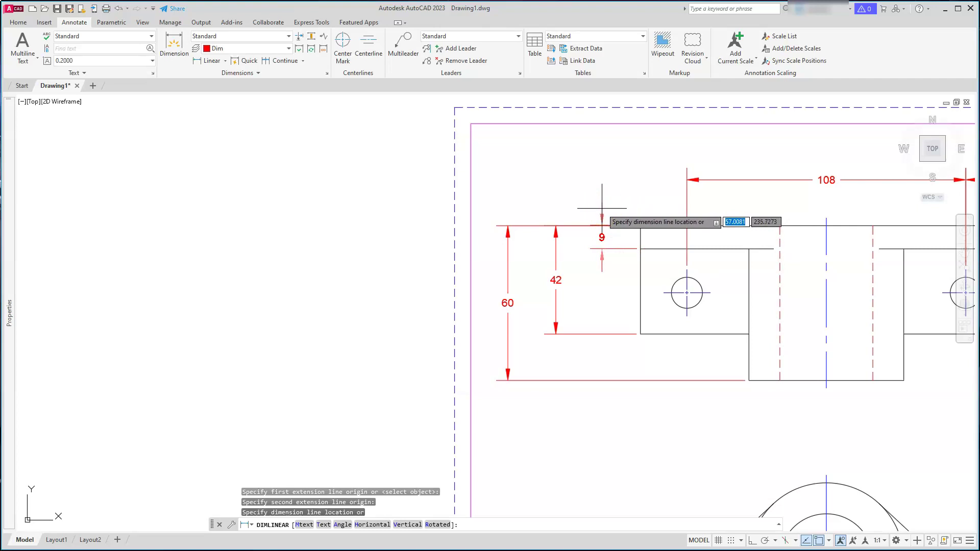
left_click(606, 262)
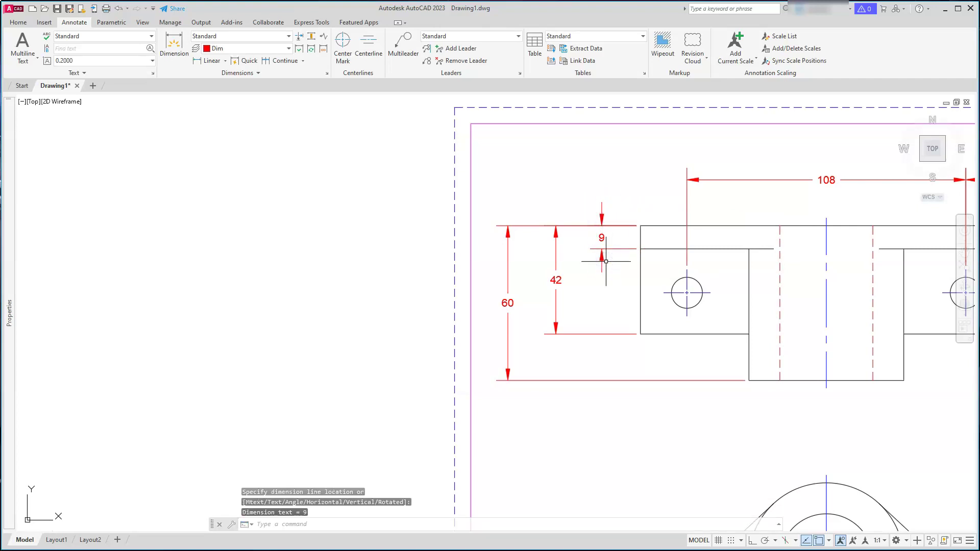
Dimension the vertical 16 from the right lug's lower-right corner to the hole centre, placed at right
scroll(603, 247, "down", 5)
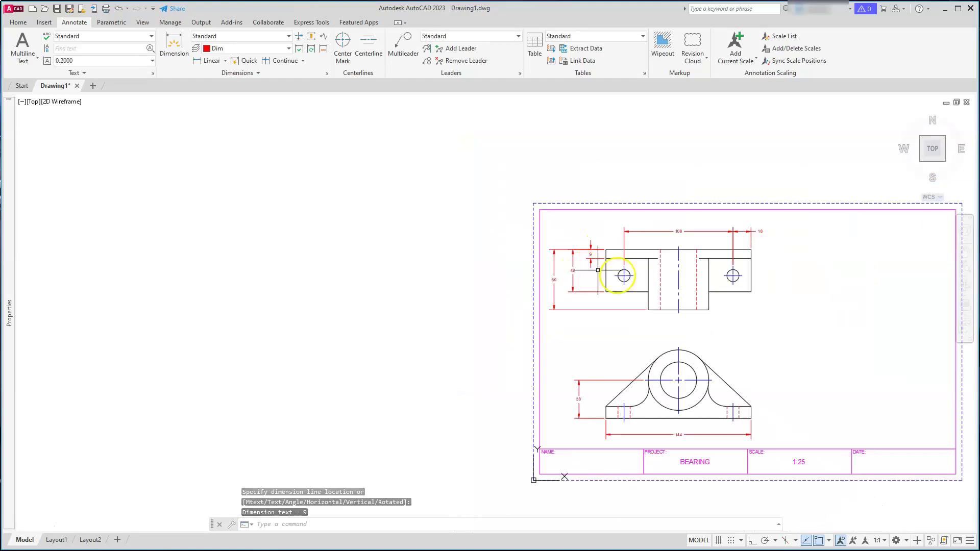
scroll(755, 274, "up", 5)
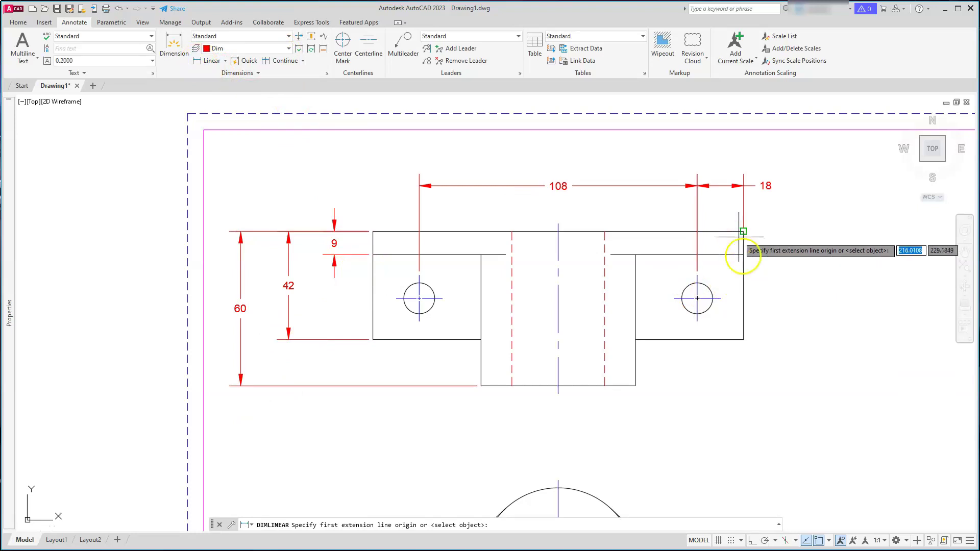
left_click(744, 339)
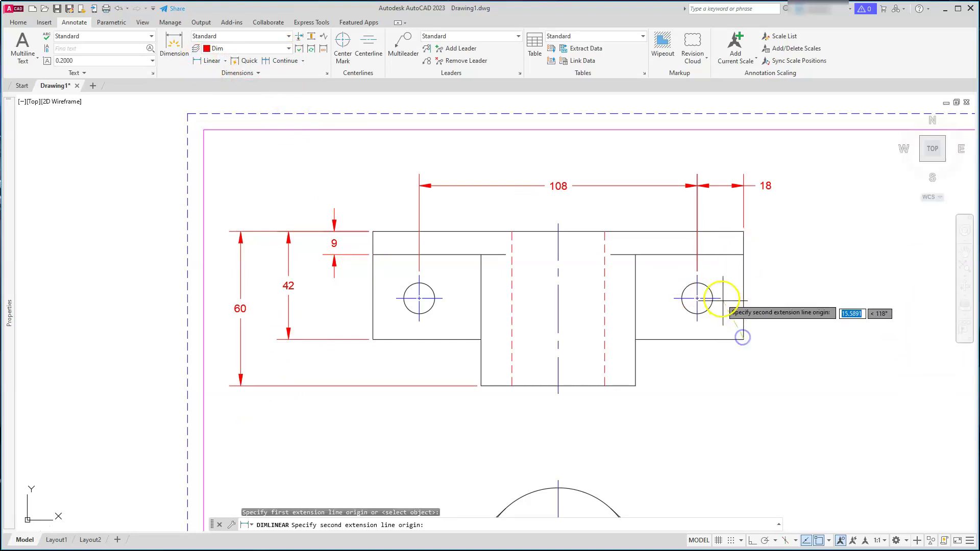
left_click(721, 298)
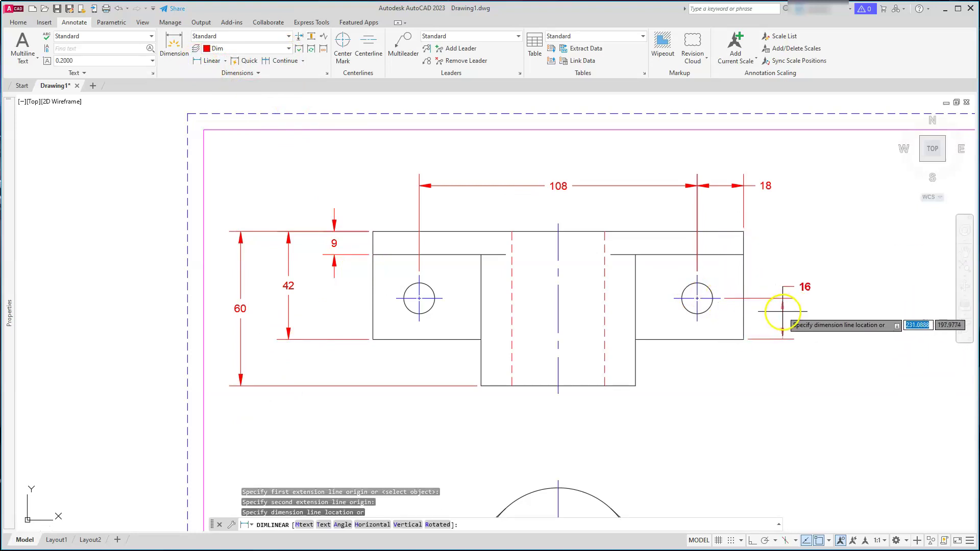
left_click(776, 313)
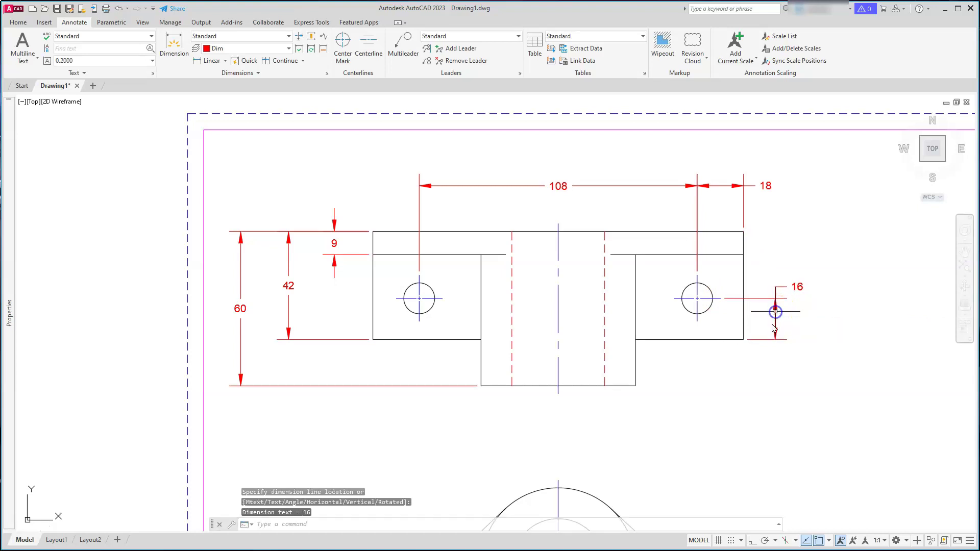
left_click(798, 287)
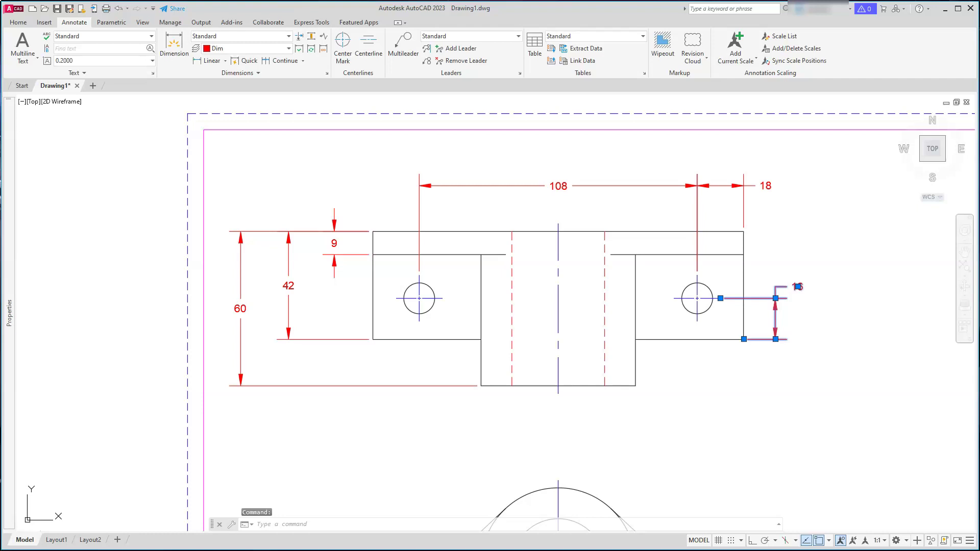
Edit the right-end 16 dimension text so it reads 2X 16
double_click(798, 287)
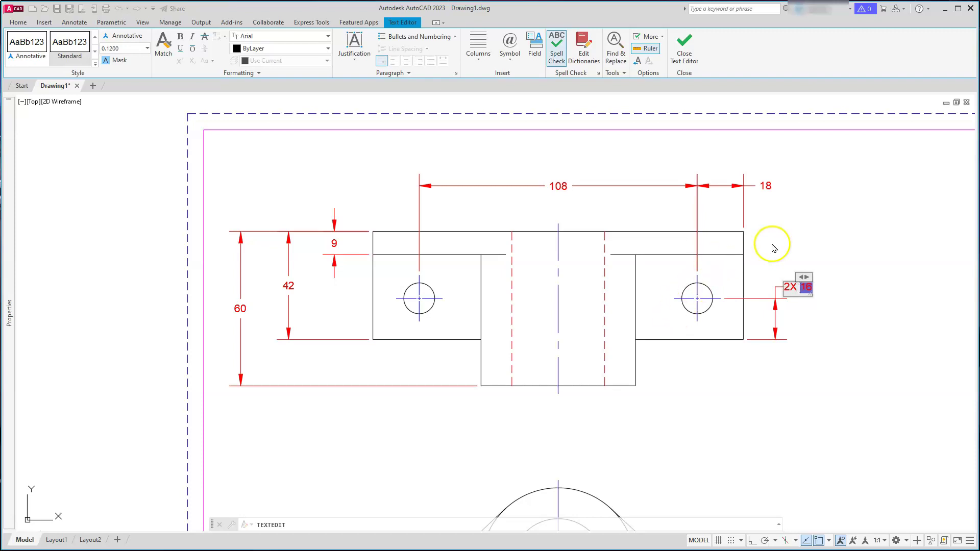
left_click(685, 42)
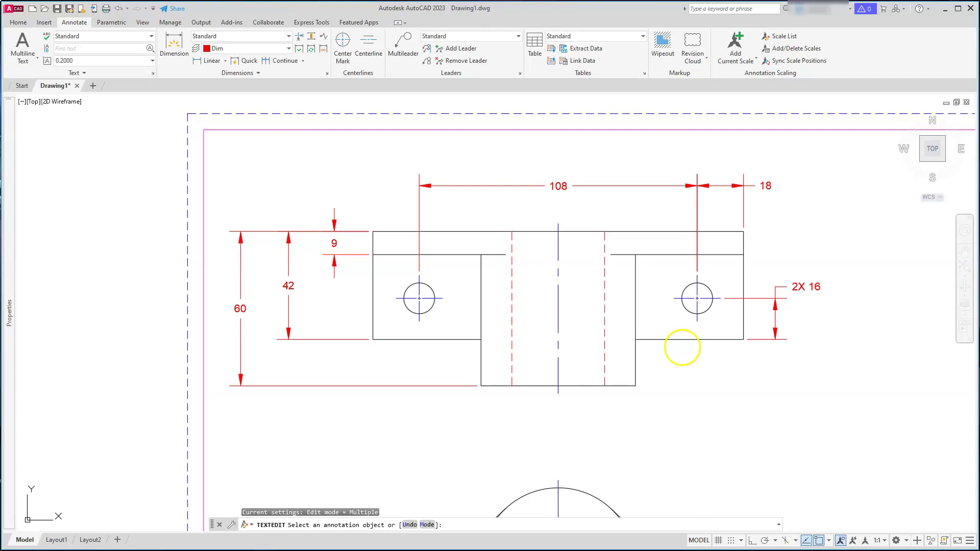
Place a Ø12 diameter dimension on the right bolt hole
left_click(226, 61)
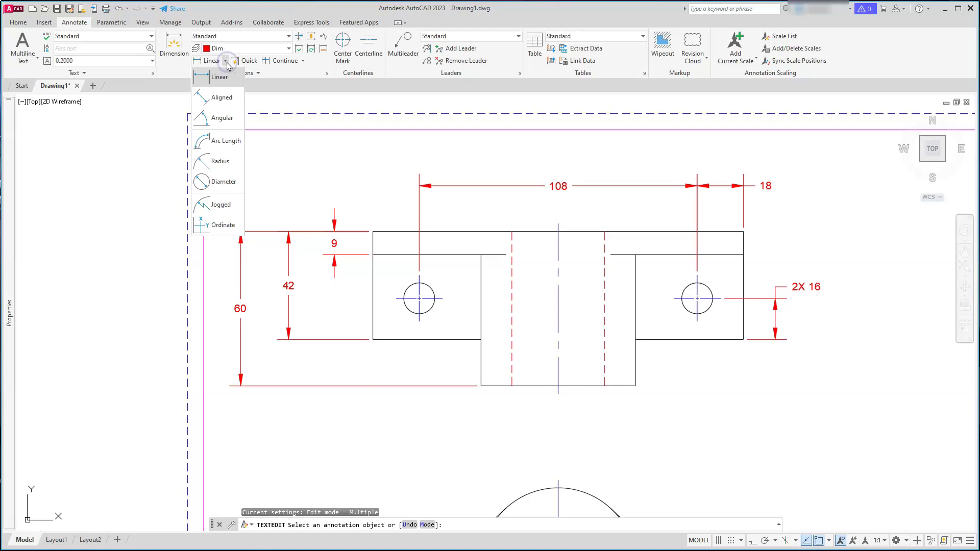
left_click(228, 182)
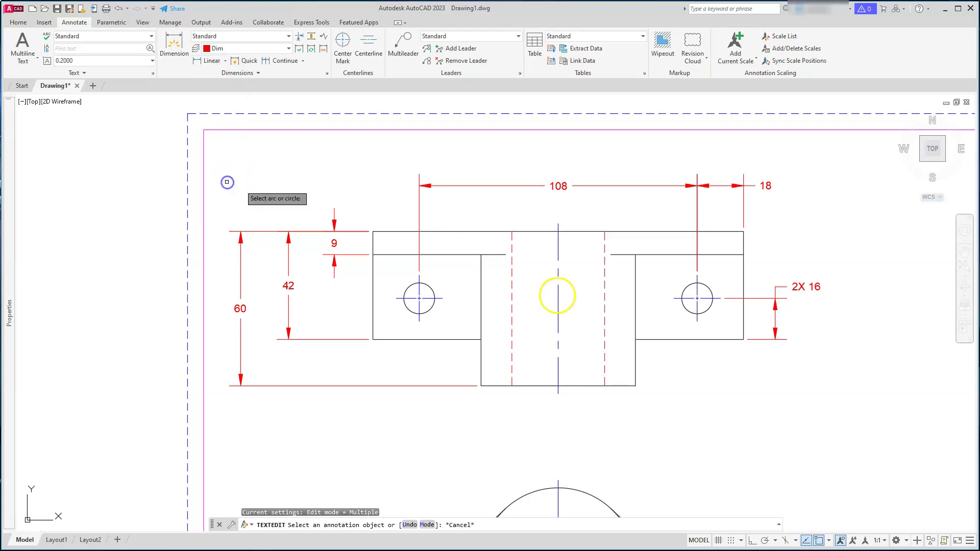
left_click(706, 312)
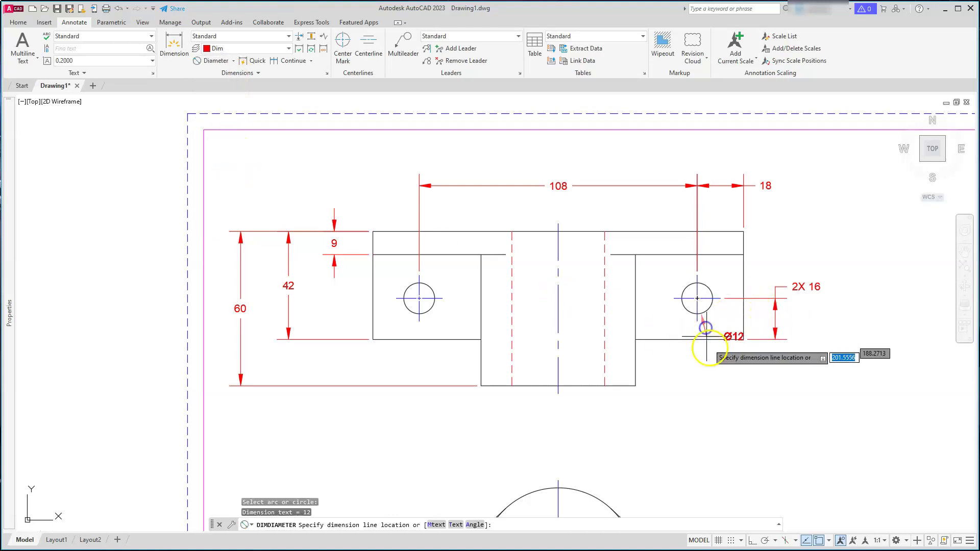
left_click(731, 362)
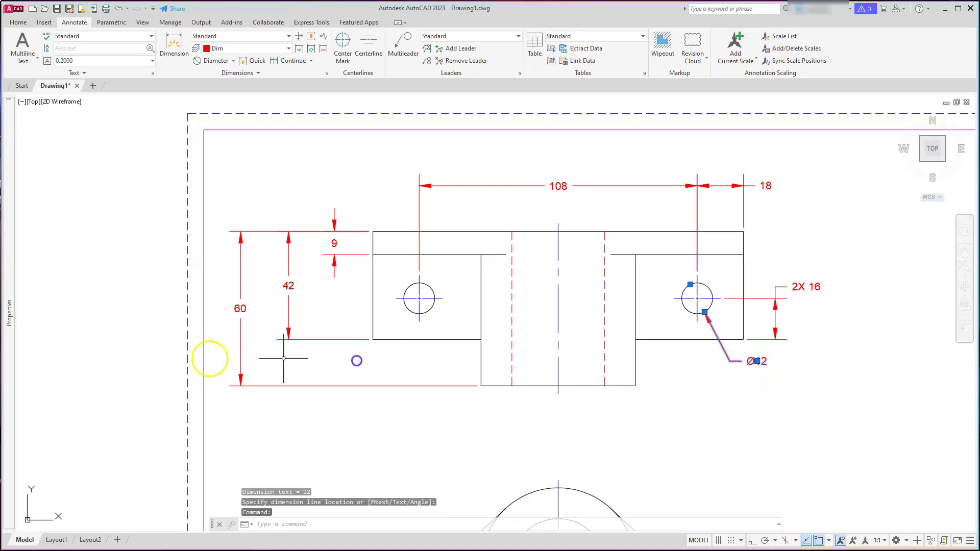
Set the diameter dimension's text override in Properties so it reads 2X Ø12
mouse_move(11, 339)
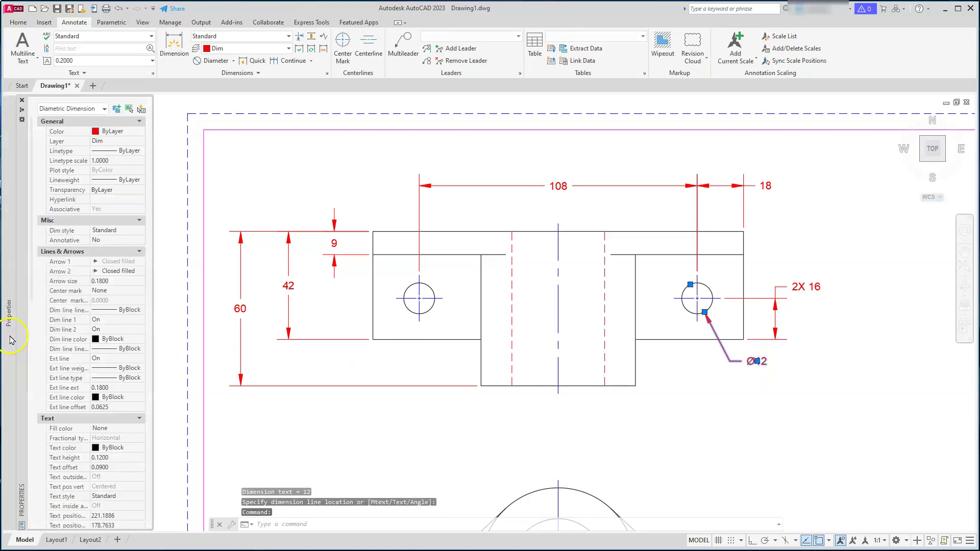
scroll(82, 379, "down", 3)
scroll(82, 379, "down", 5)
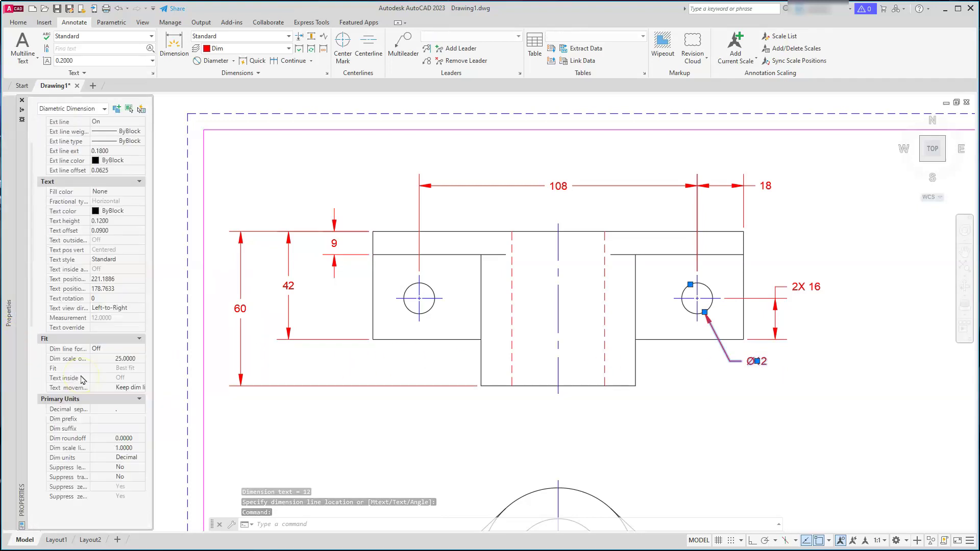
left_click(113, 418)
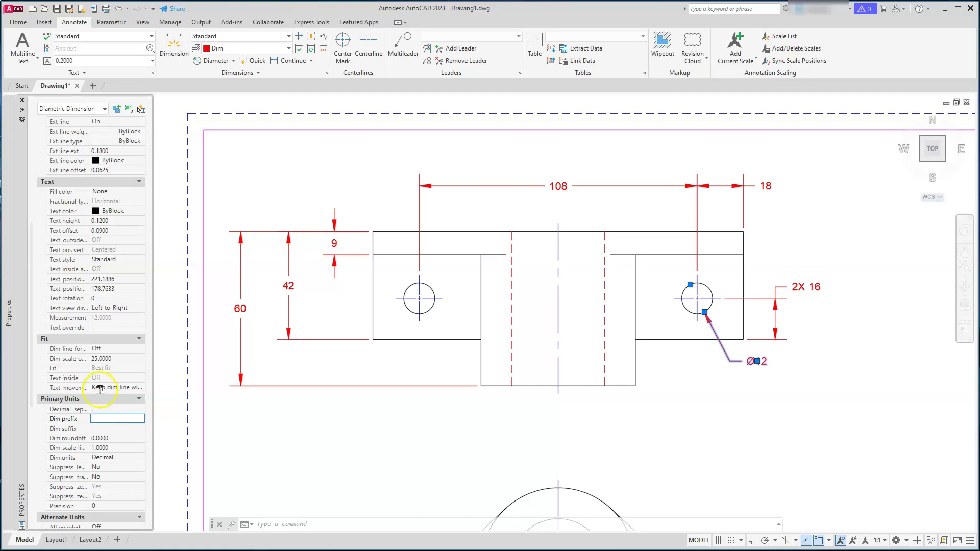
left_click(111, 328)
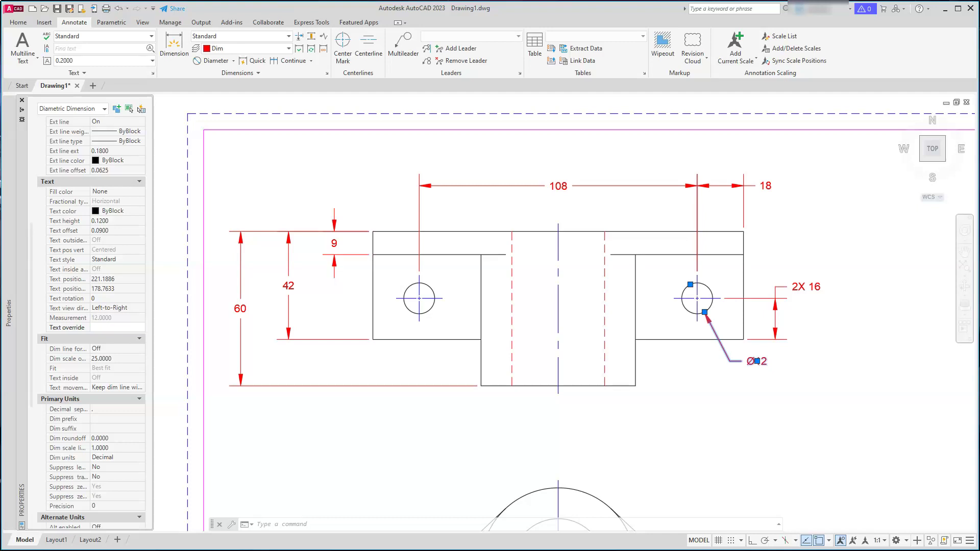
key("Return")
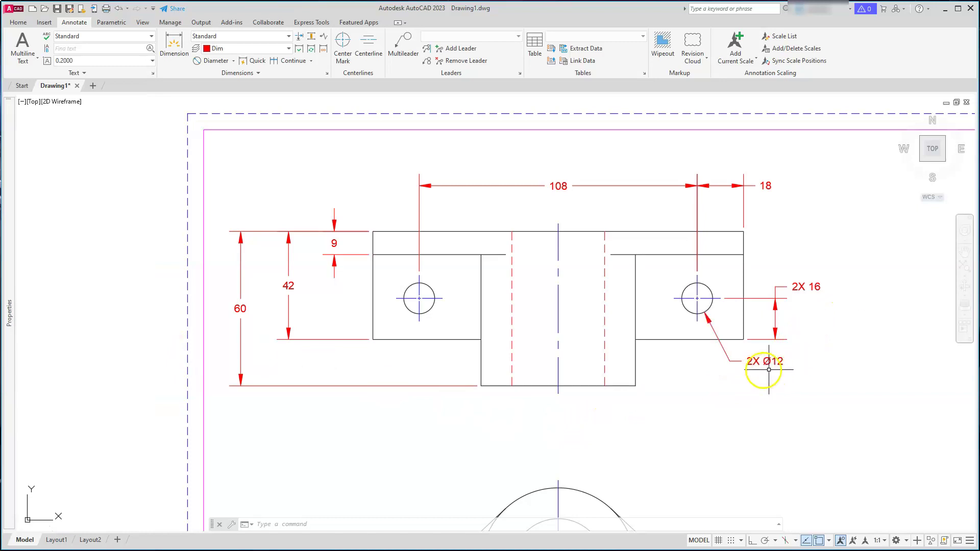
scroll(611, 361, "up", 2)
Add a vertical 12 base-thickness dimension at the left end of the front view
scroll(613, 361, "down", 6)
middle_click_drag(615, 367, 628, 328)
scroll(493, 386, "up", 3)
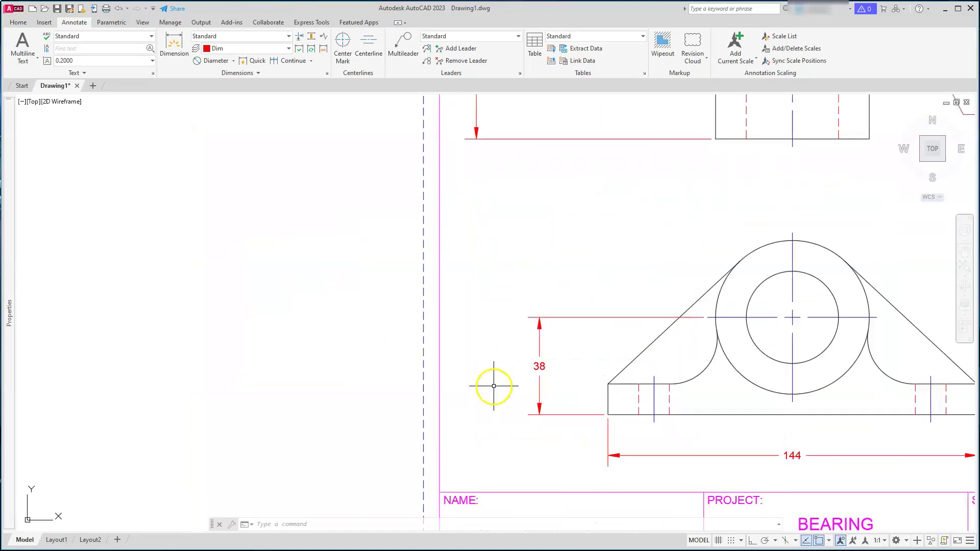
scroll(494, 386, "up", 2)
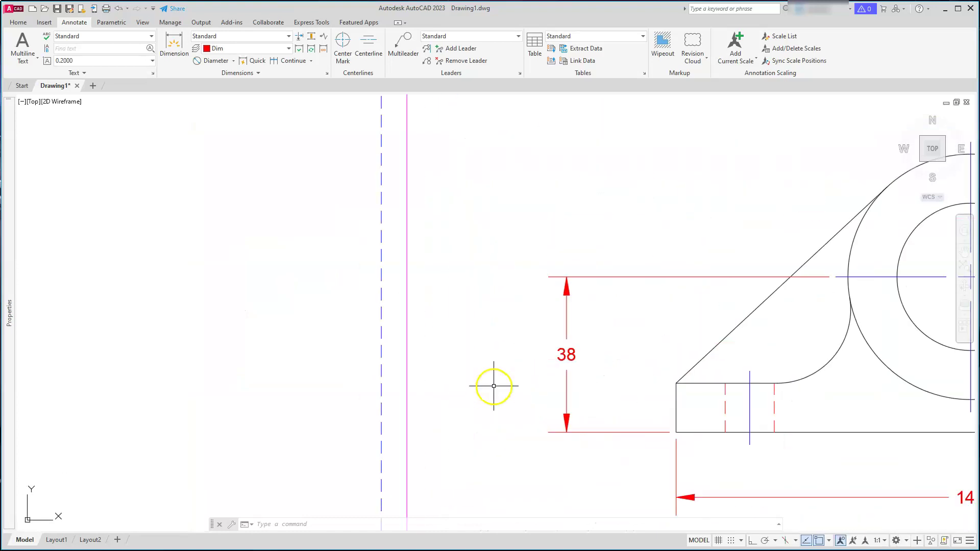
left_click(234, 61)
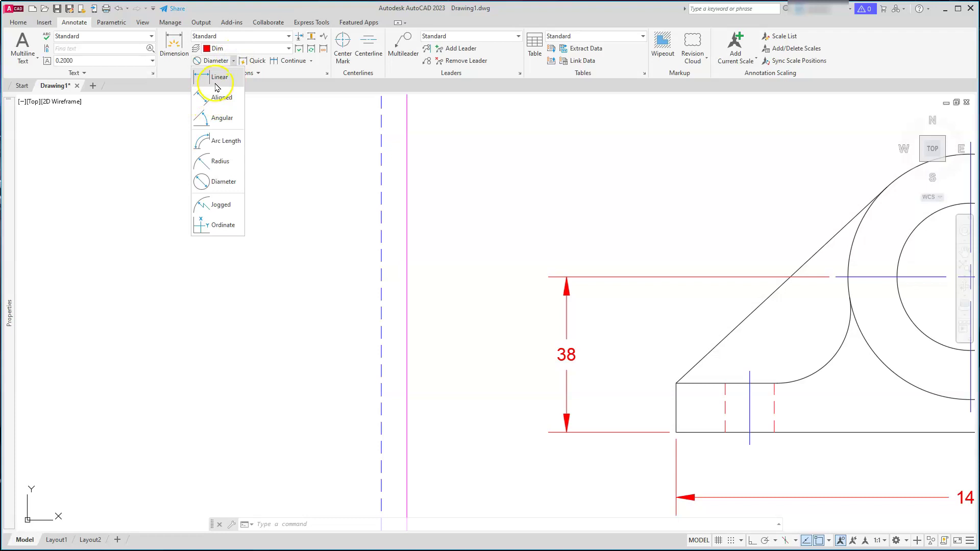
left_click(214, 81)
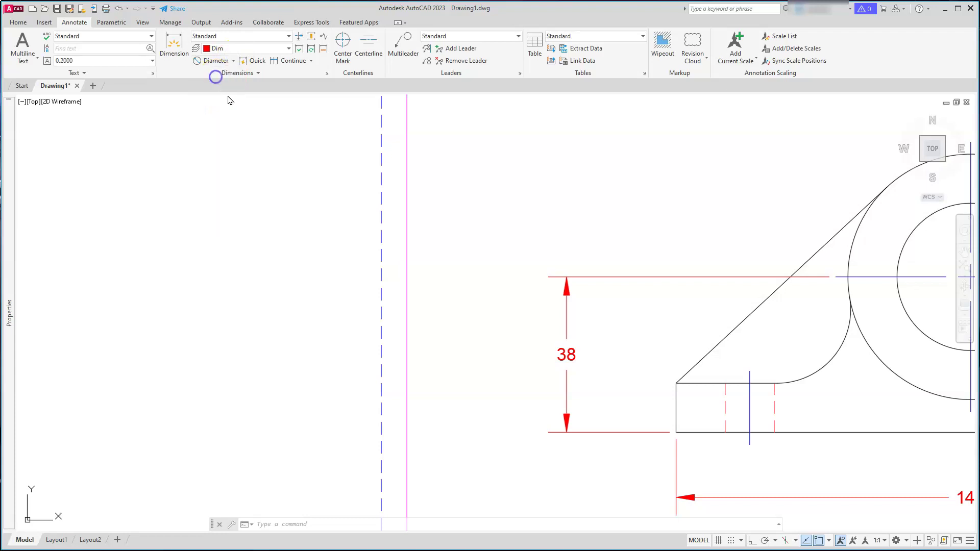
left_click(684, 431)
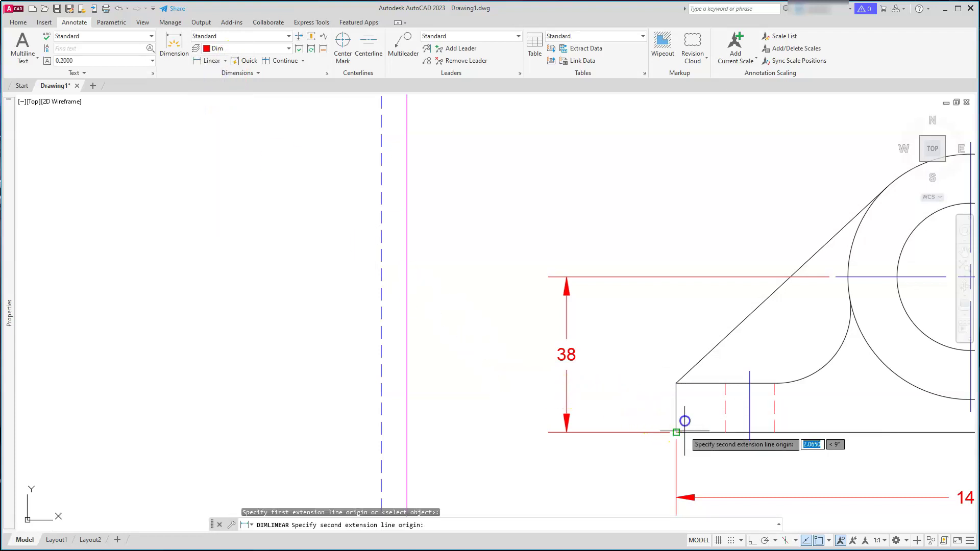
left_click(675, 385)
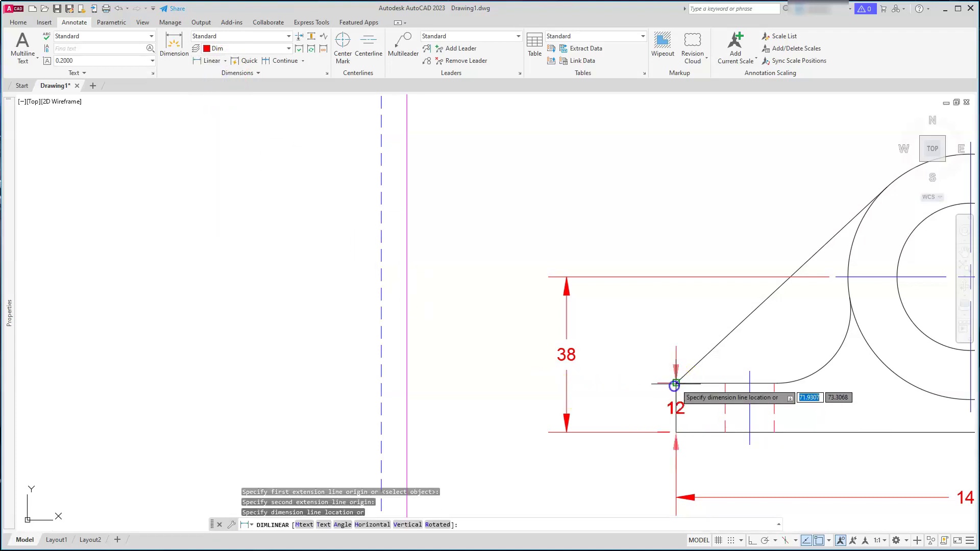
left_click(621, 400)
scroll(605, 387, "down", 2)
scroll(609, 385, "down", 3)
scroll(705, 403, "up", 2)
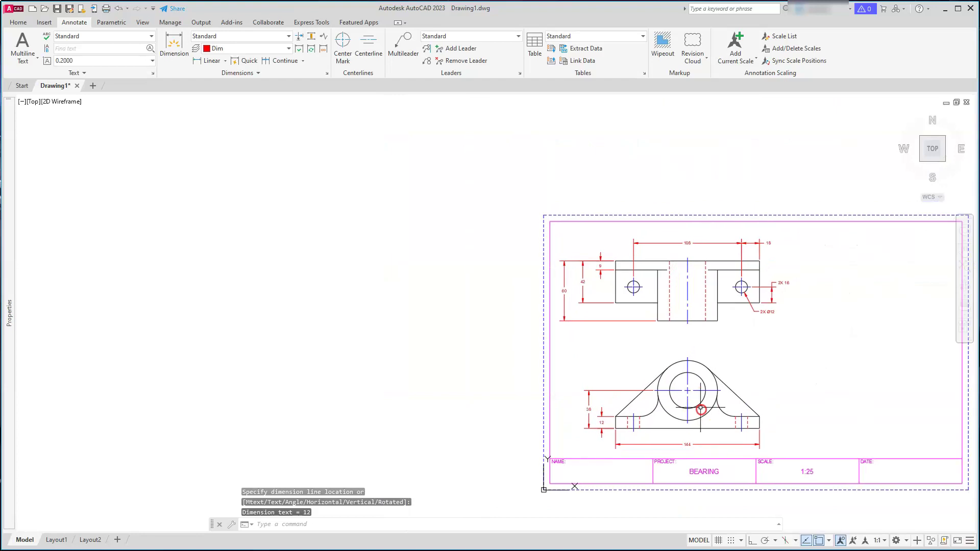
left_click(225, 61)
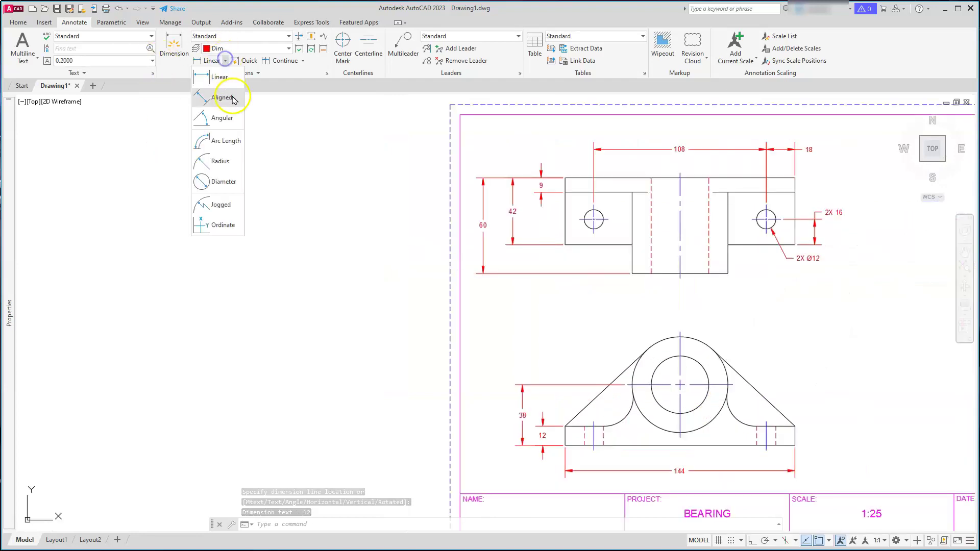
Dimension the outer boss circle as Ø60 and the inner bore as Ø36
left_click(220, 181)
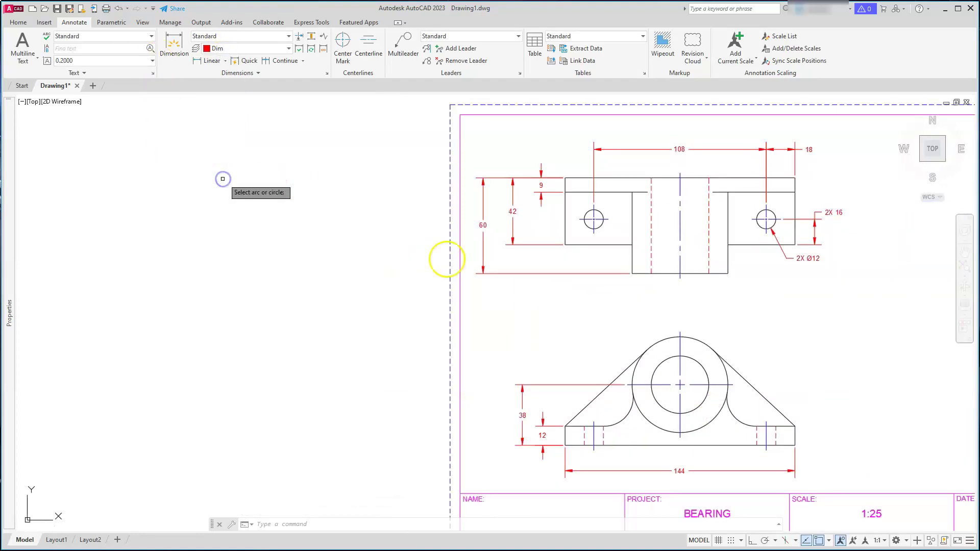
left_click(657, 342)
left_click(635, 333)
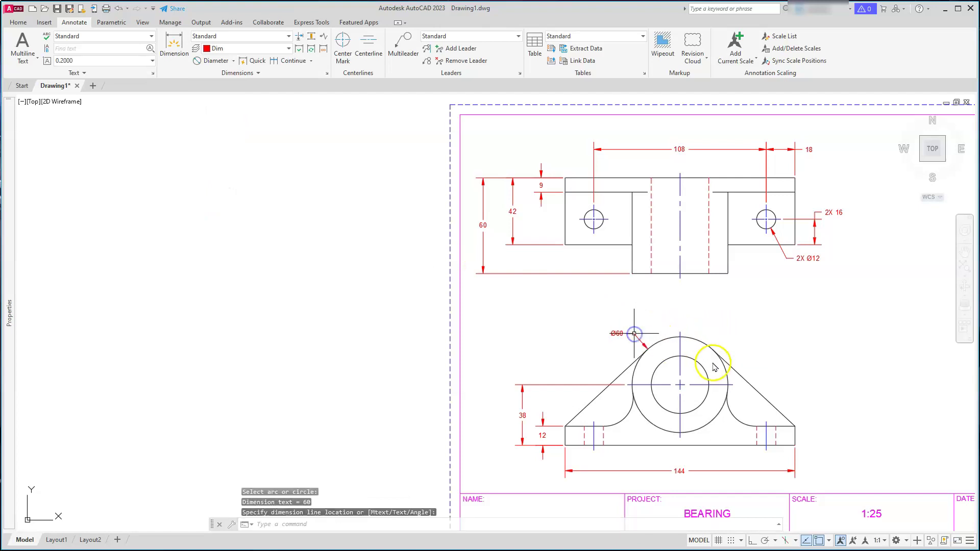
left_click(209, 61)
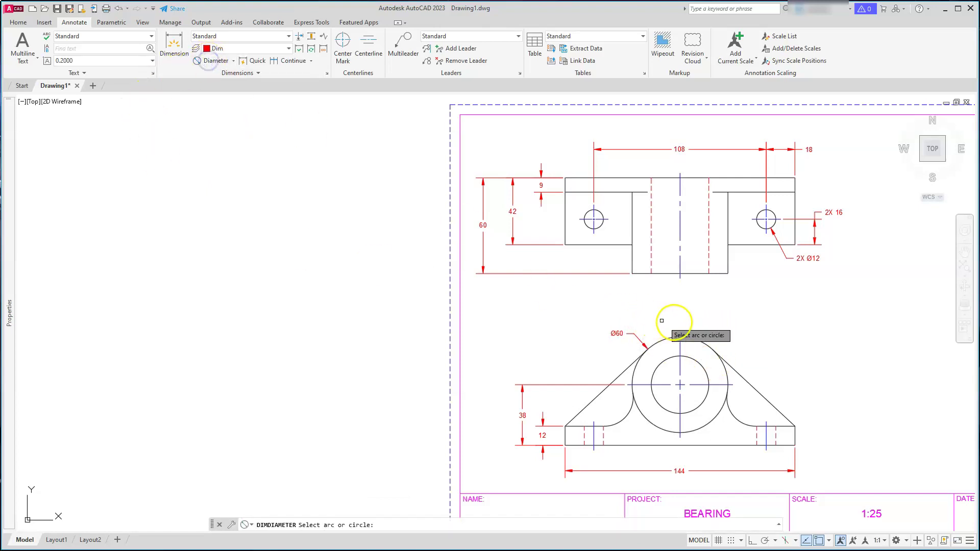
left_click(698, 363)
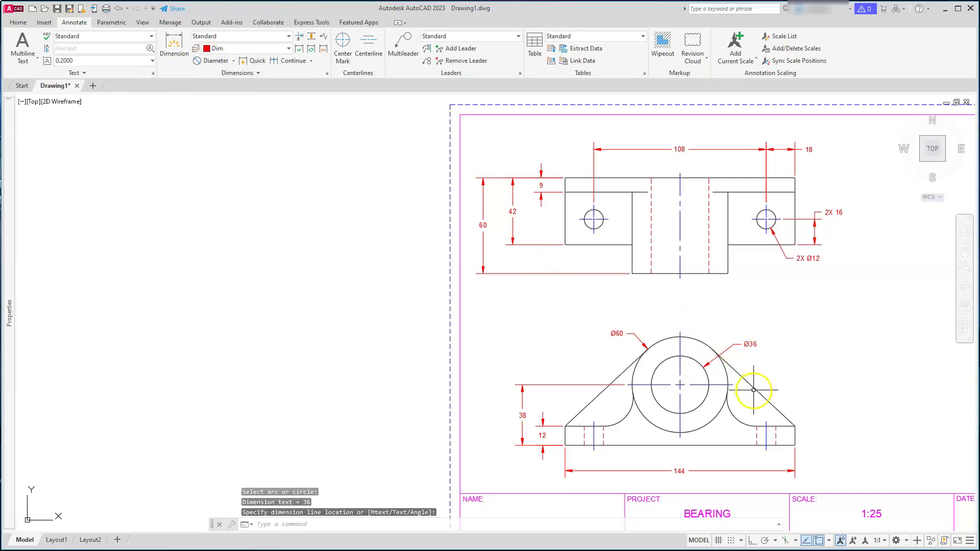
middle_click_drag(753, 390, 749, 353)
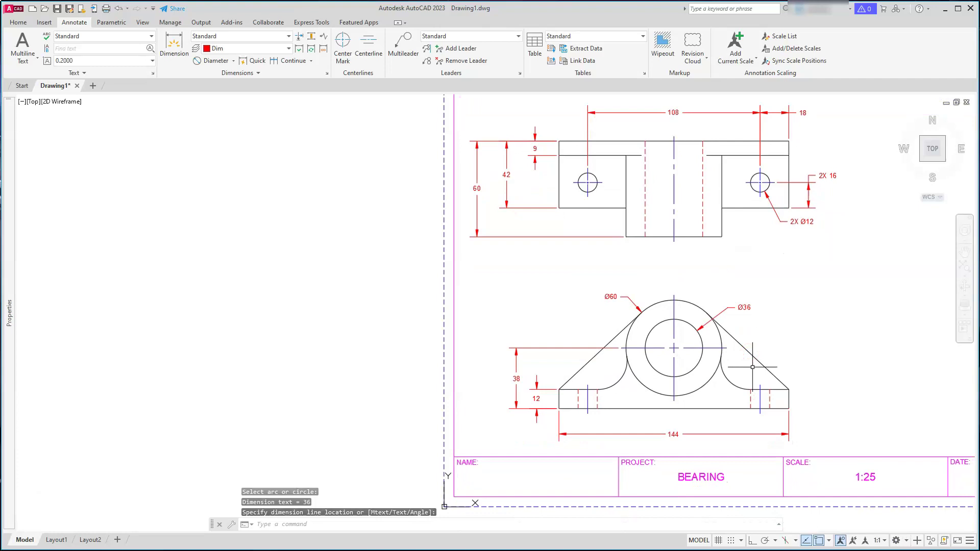
scroll(752, 367, "up", 2)
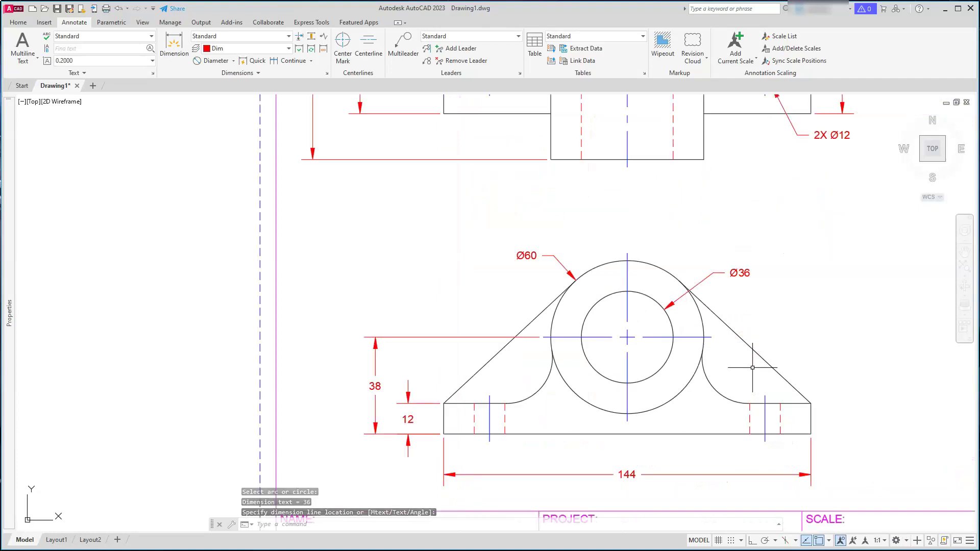
left_click(232, 61)
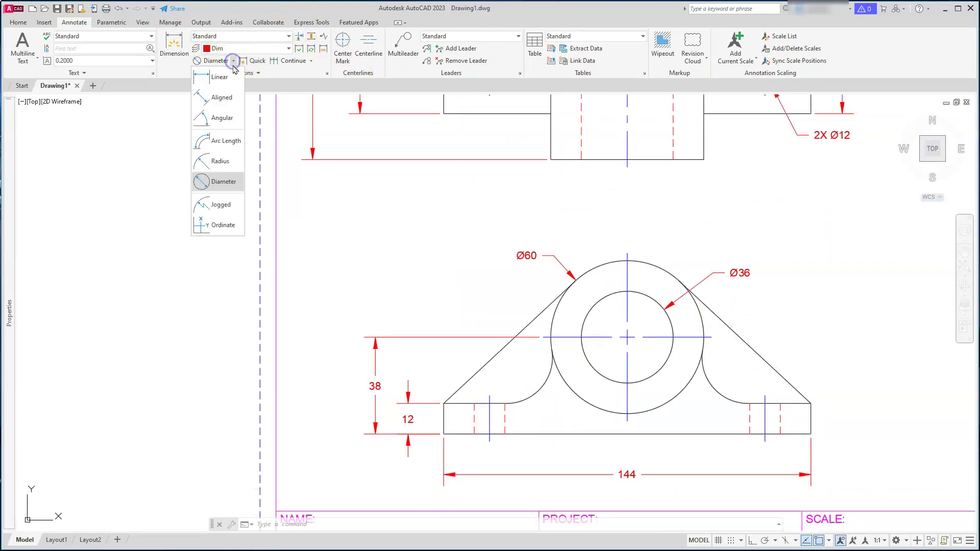
Dimension the front view's right fillet arc as R18, placing the radius dimension below it
left_click(213, 173)
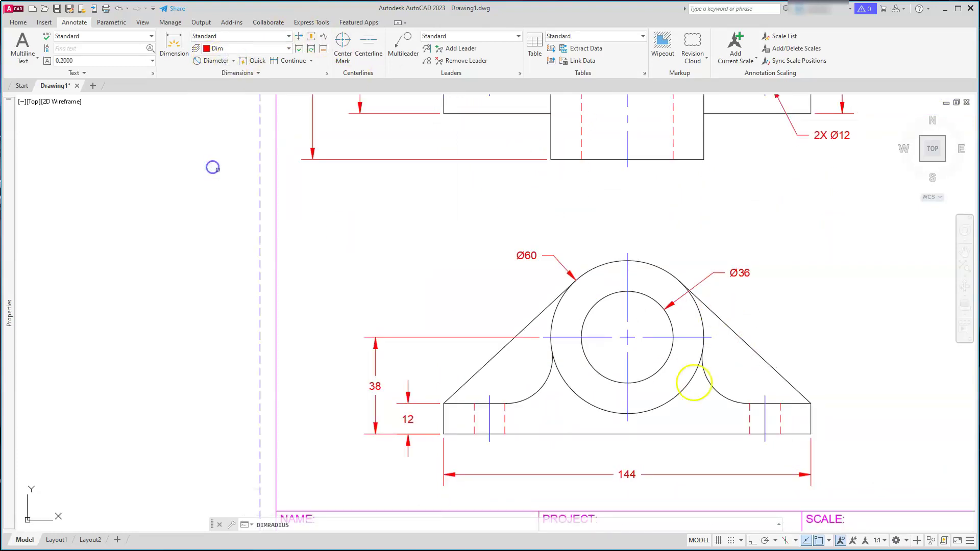
left_click(725, 397)
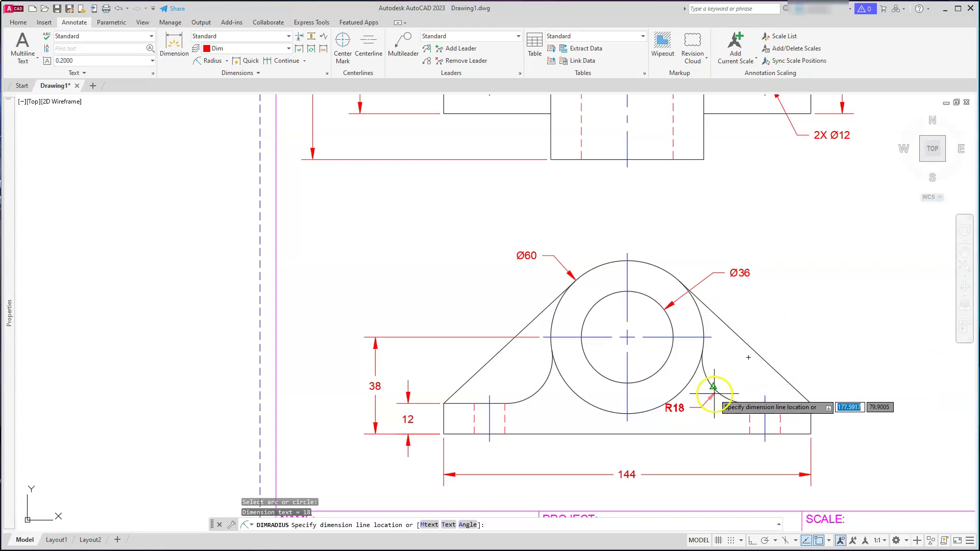
left_click(683, 452)
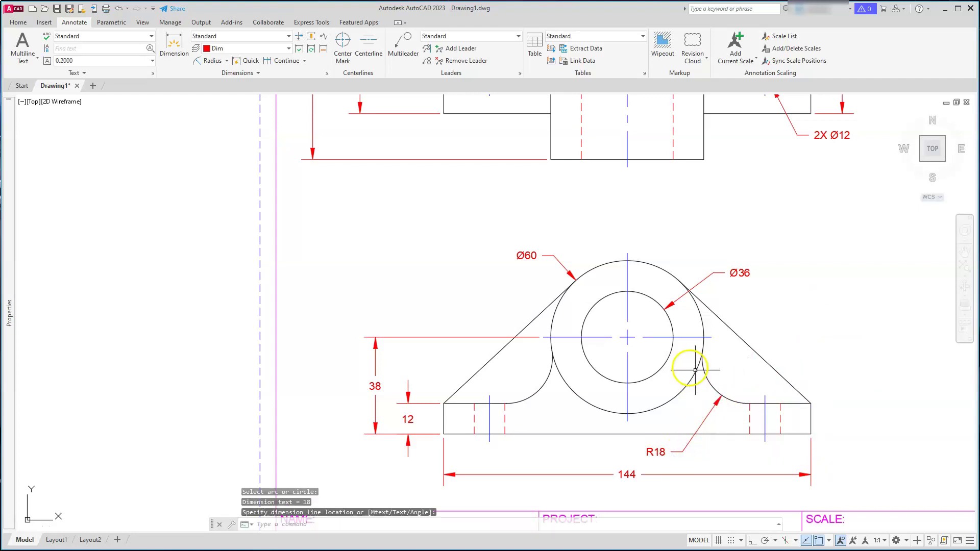
key("Escape")
key("Escape")
key("Escape")
left_click(660, 452)
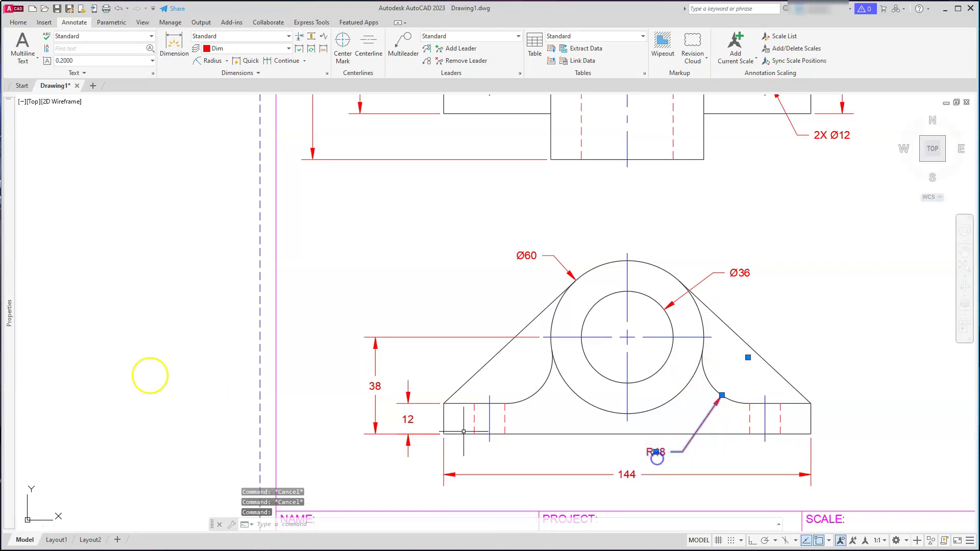
Set the radius dimension's text override to '2X <>' so it reads 2X R18
mouse_move(7, 315)
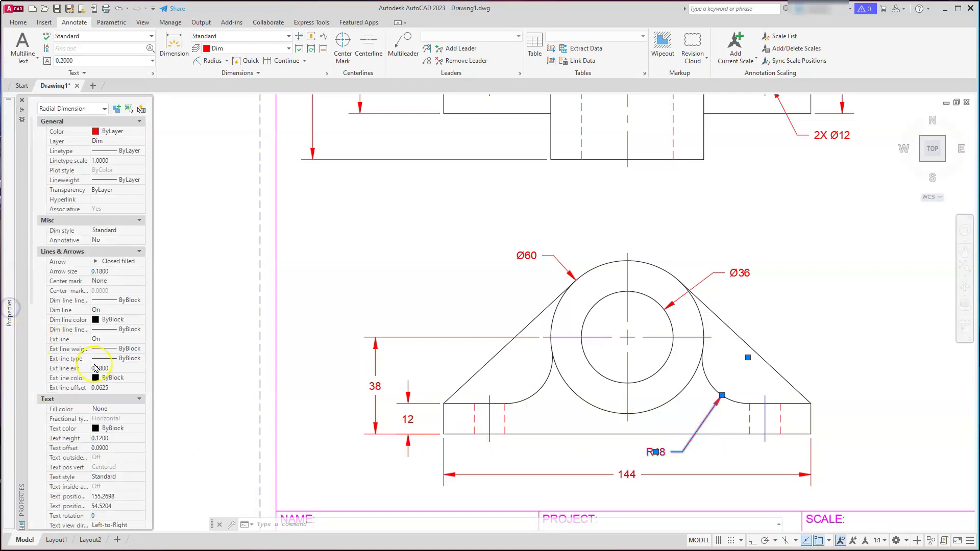
scroll(109, 387, "down", 8)
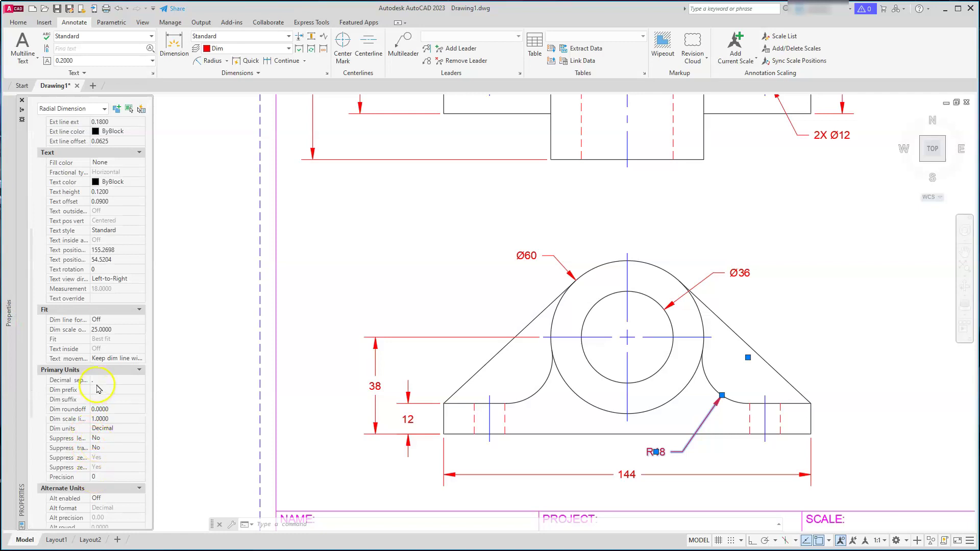
left_click(105, 299)
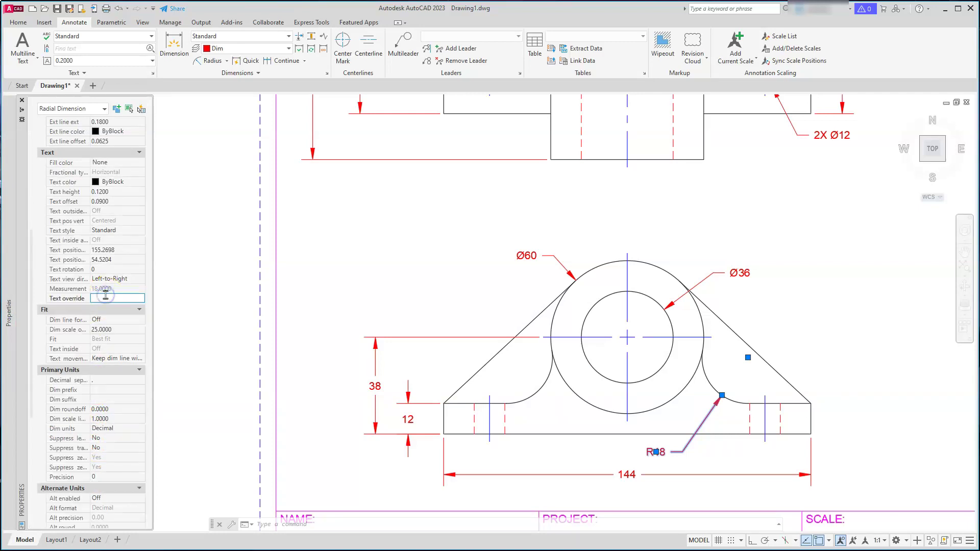
left_click(114, 297)
left_click(109, 297)
key("Return")
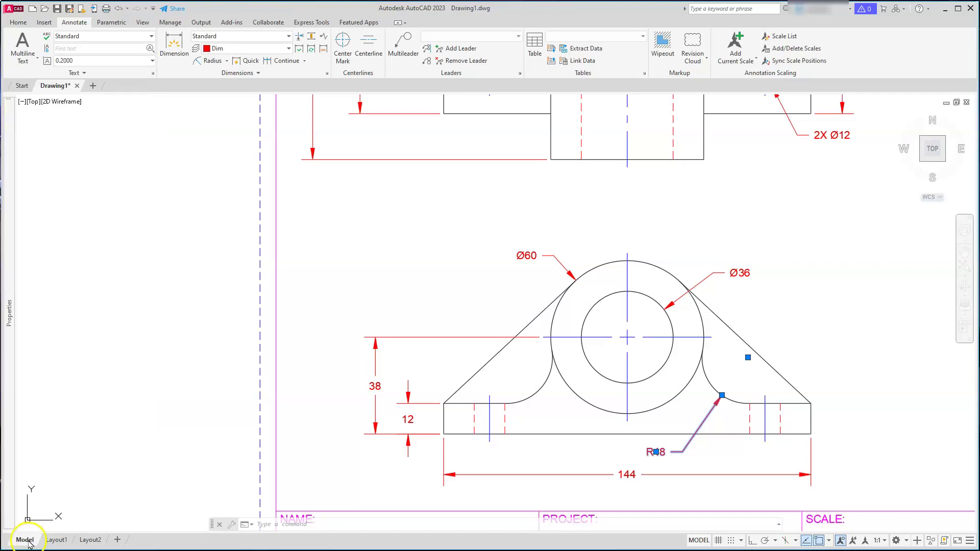
left_click(344, 320)
left_click(339, 278)
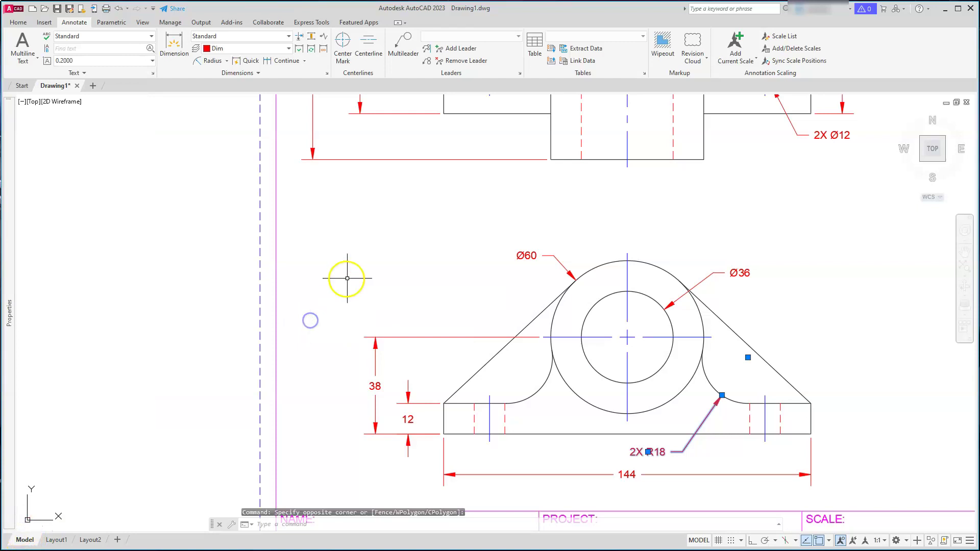
scroll(347, 279, "down", 2)
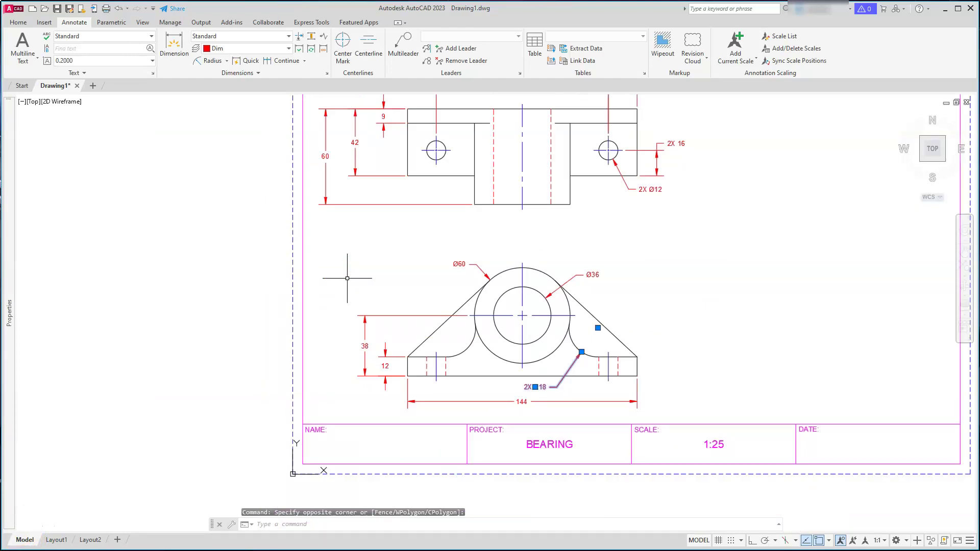
scroll(349, 276, "down", 2)
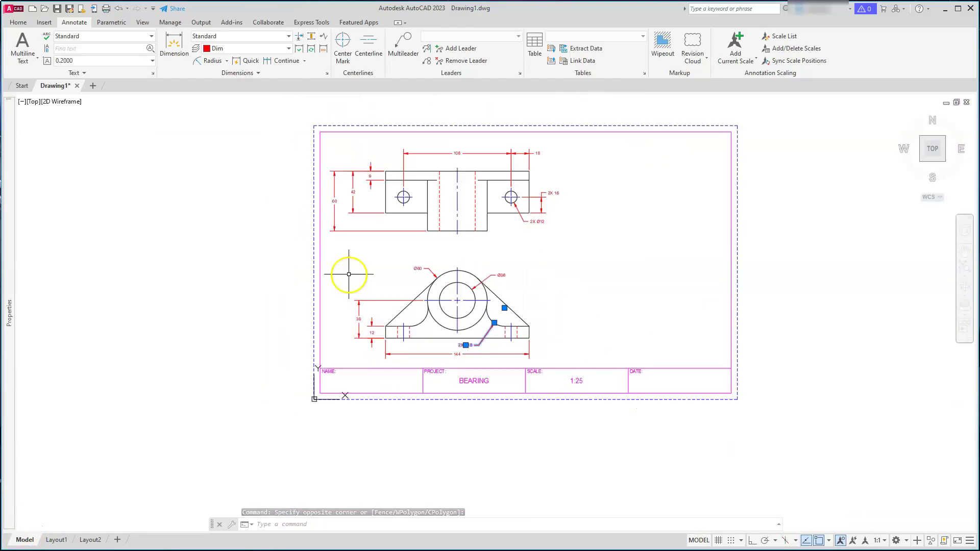
scroll(359, 286, "up", 2)
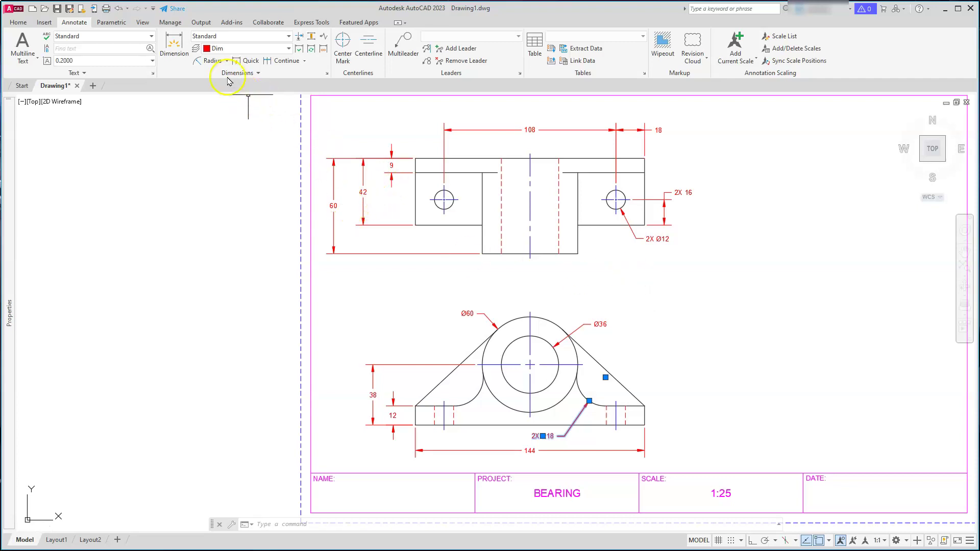
Add a horizontal 72 linear dimension above the front view, from the base's left end to the Ø60 circle
left_click(227, 61)
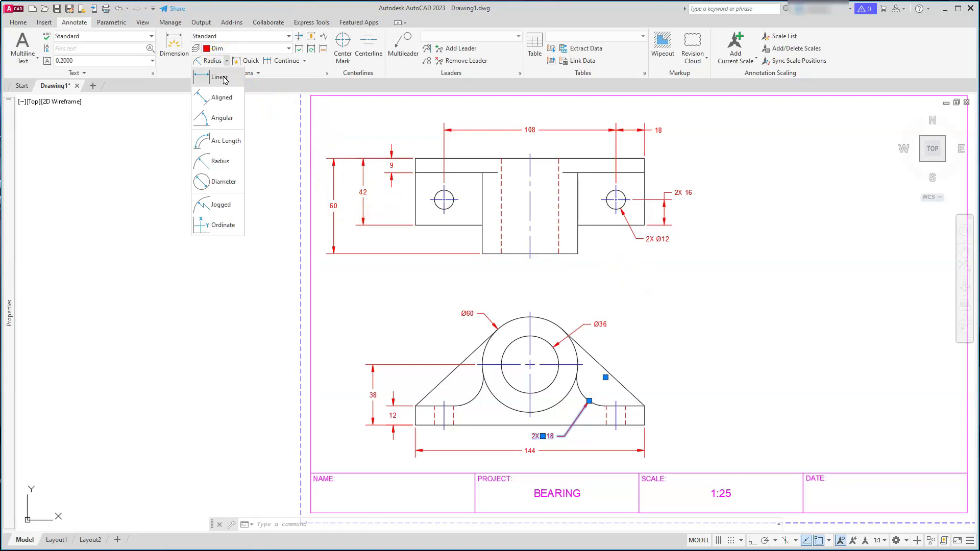
left_click(223, 75)
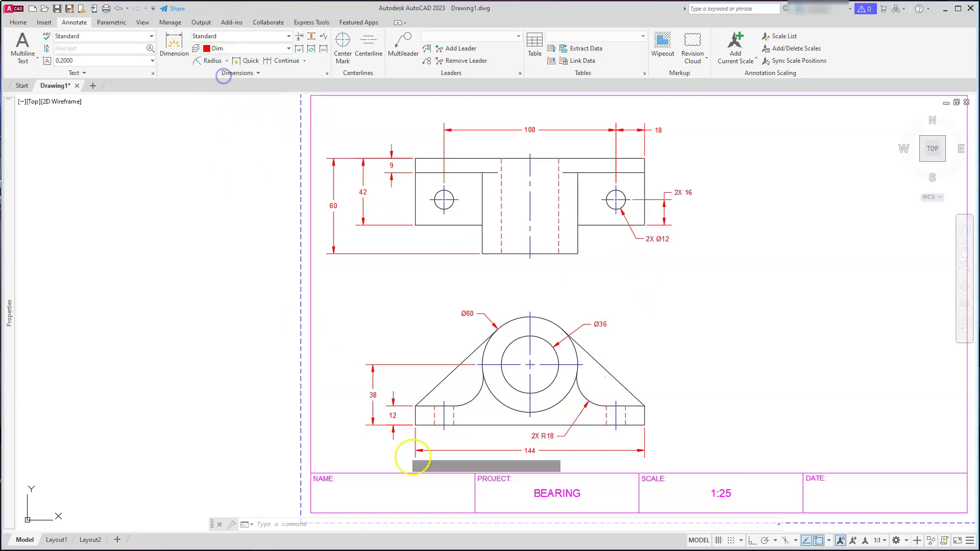
left_click(417, 406)
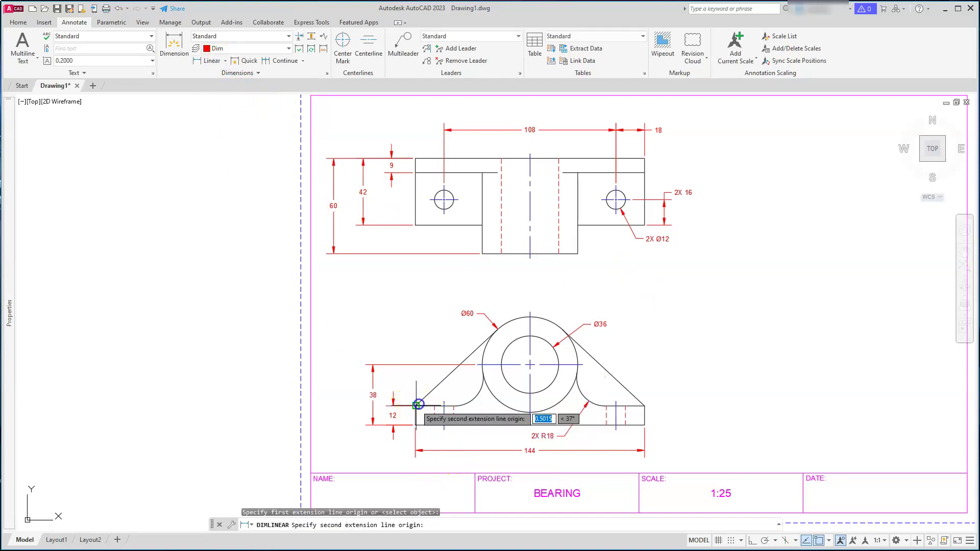
left_click(530, 318)
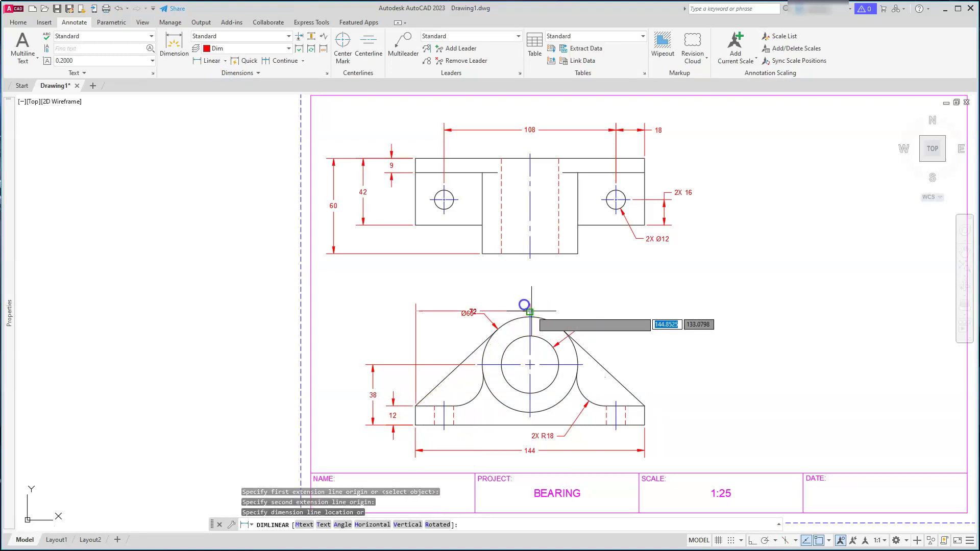
left_click(497, 288)
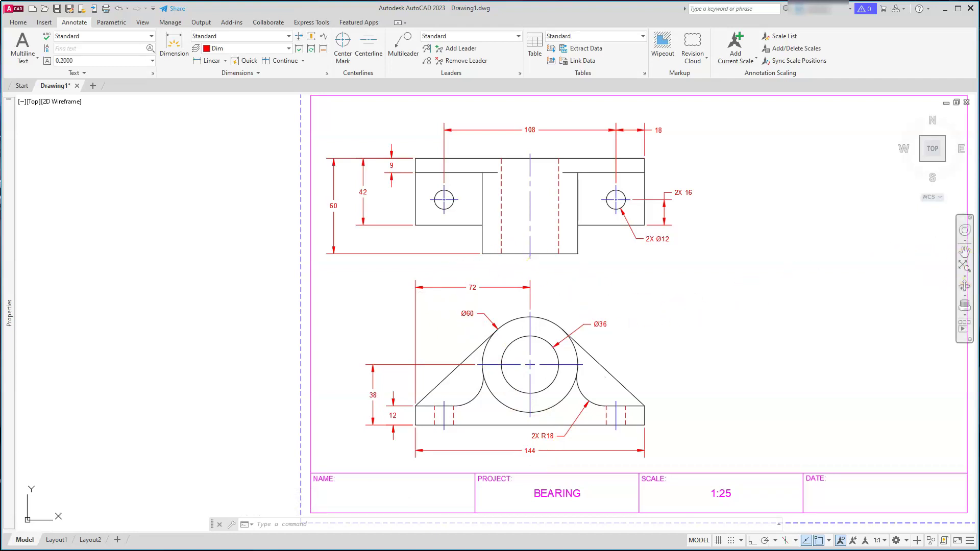
left_click(965, 269)
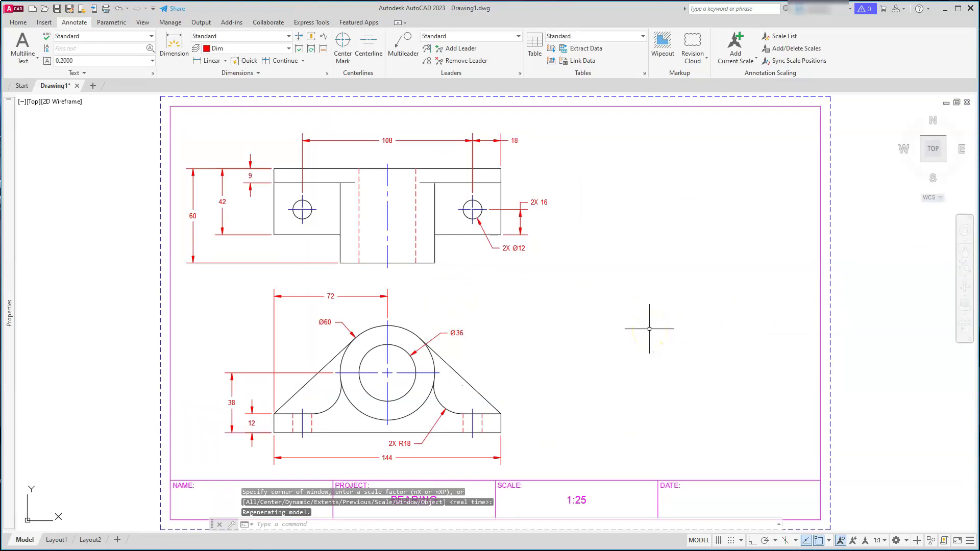
left_click(646, 339)
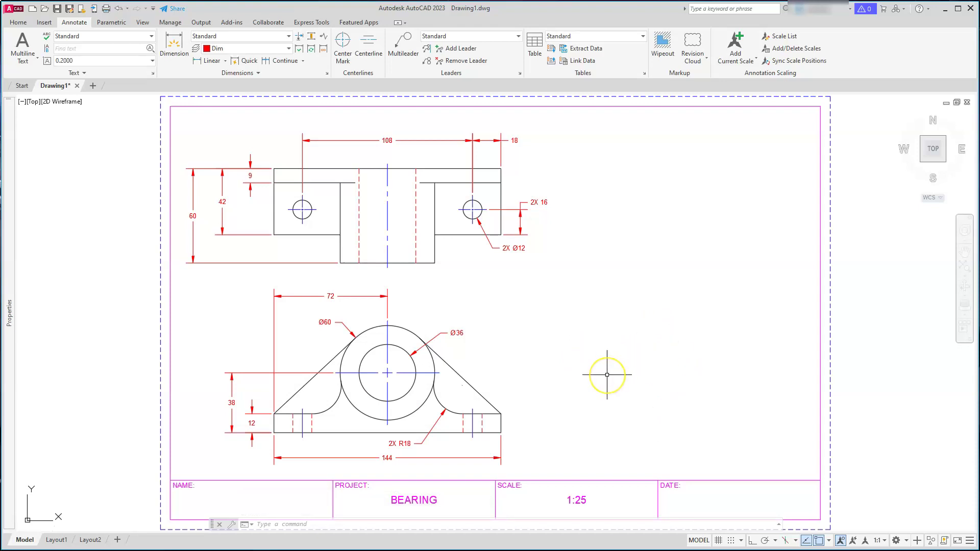